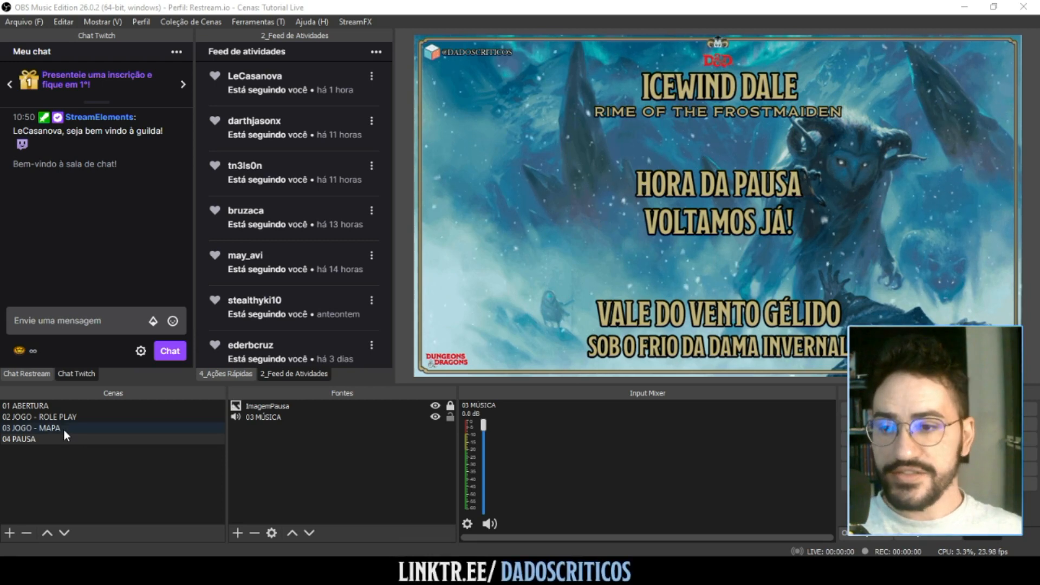
Select the 02 JOGO - ROLE PLAY scene, and open the OBS setup of the Discord StreamKit Overlay in the browser
{"action": "left_click", "coordinate": [63, 418]}
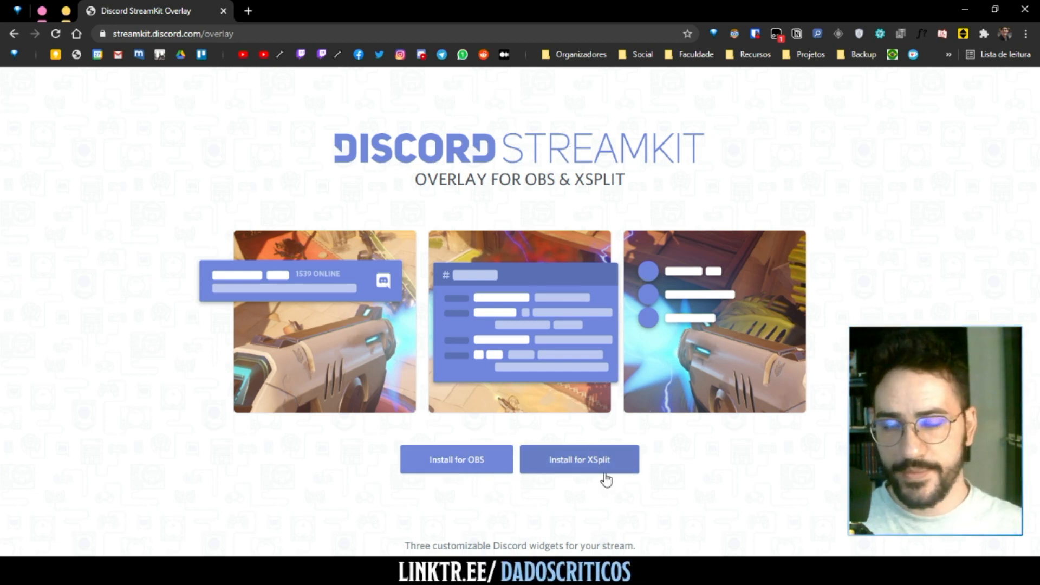
{"action": "left_click", "coordinate": [470, 459]}
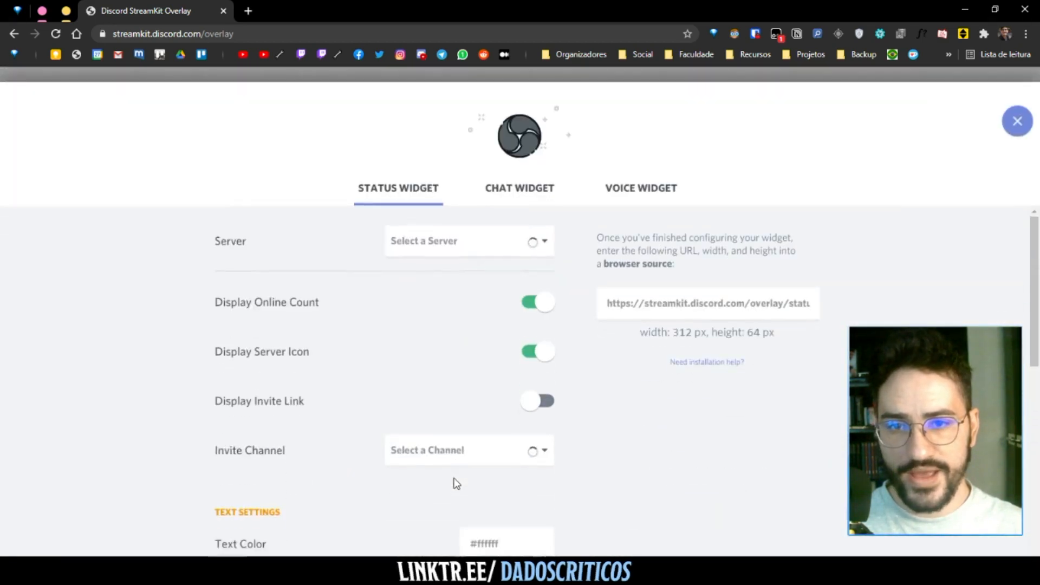
Look through the voice, chat and status widgets, examining the status widget's display, invite, text and shadow settings
{"action": "left_click", "coordinate": [520, 172]}
{"action": "left_click", "coordinate": [617, 173]}
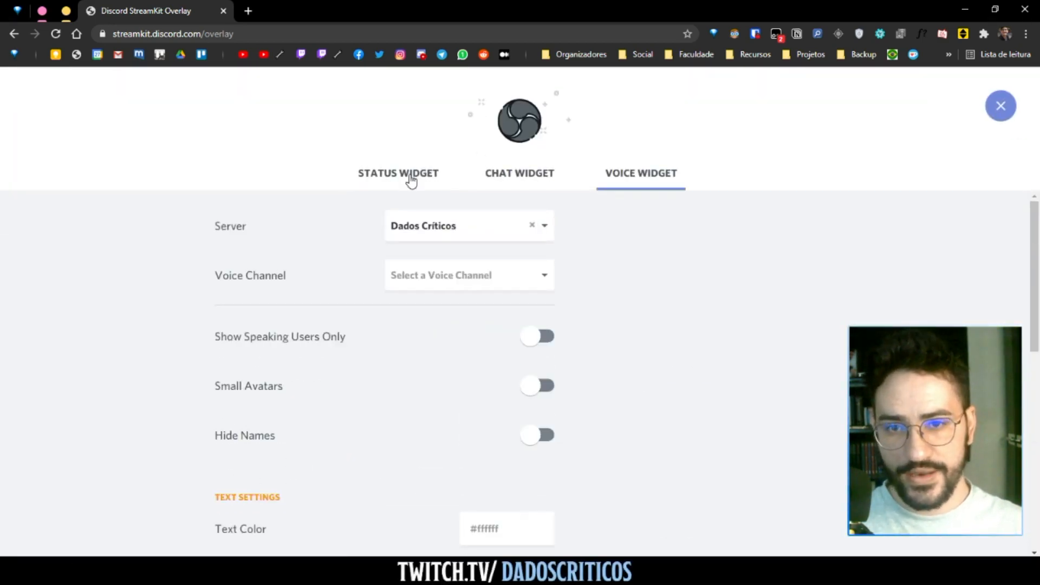
{"action": "left_click", "coordinate": [400, 175]}
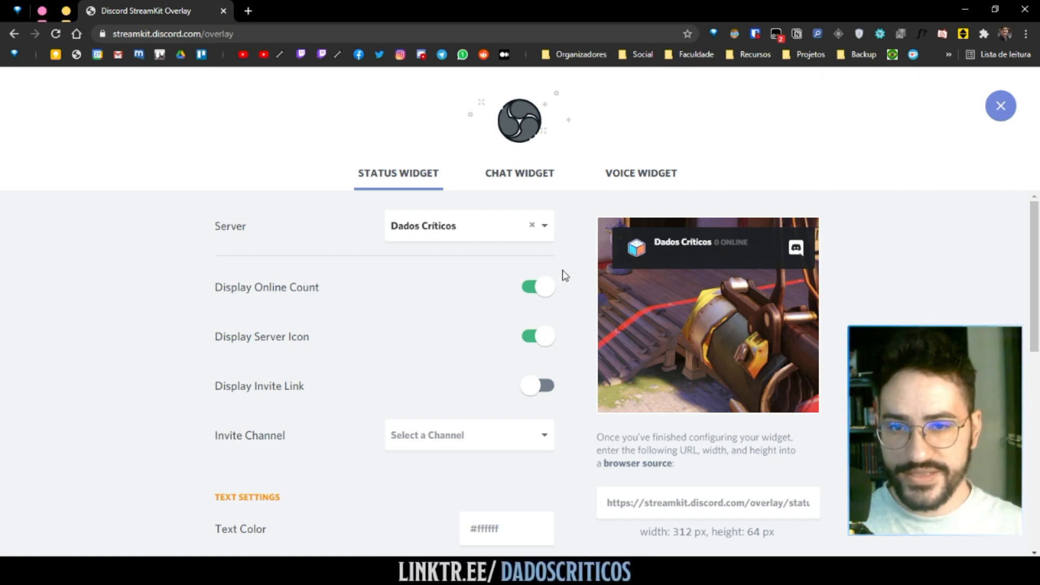
{"action": "left_click", "coordinate": [513, 183]}
{"action": "left_click", "coordinate": [426, 177]}
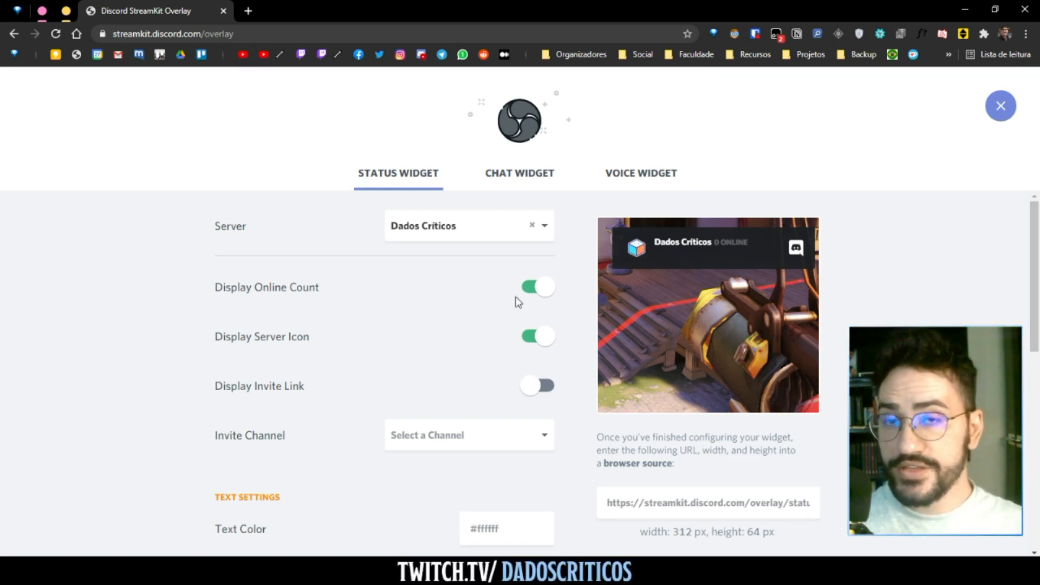
{"action": "scroll", "coordinate": [483, 310], "scroll_direction": "down", "scroll_amount": 3}
{"action": "scroll", "coordinate": [461, 311], "scroll_direction": "up", "scroll_amount": 3}
{"action": "scroll", "coordinate": [461, 292], "scroll_direction": "down", "scroll_amount": 8}
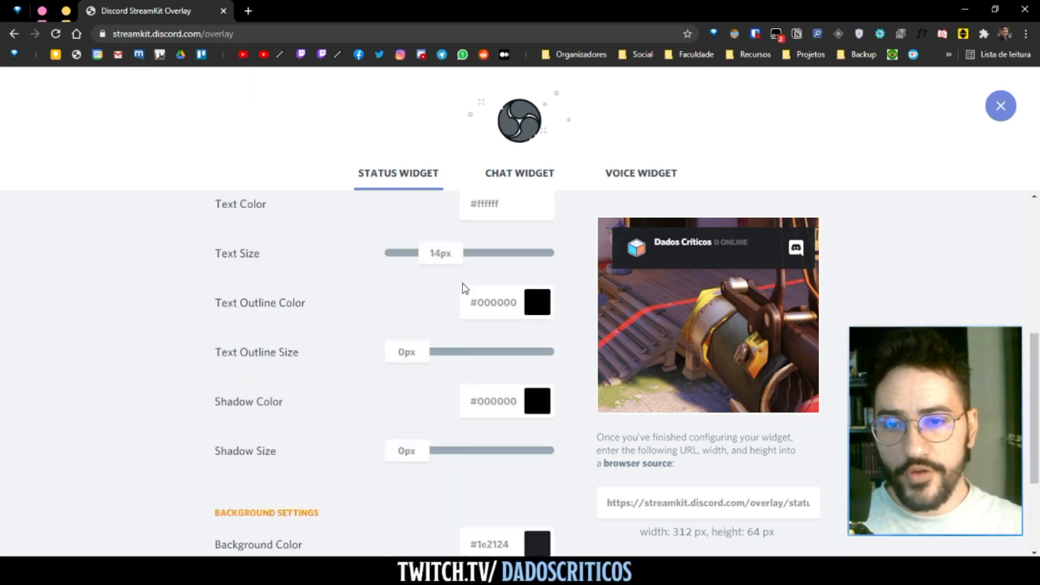
{"action": "scroll", "coordinate": [471, 319], "scroll_direction": "up", "scroll_amount": 5}
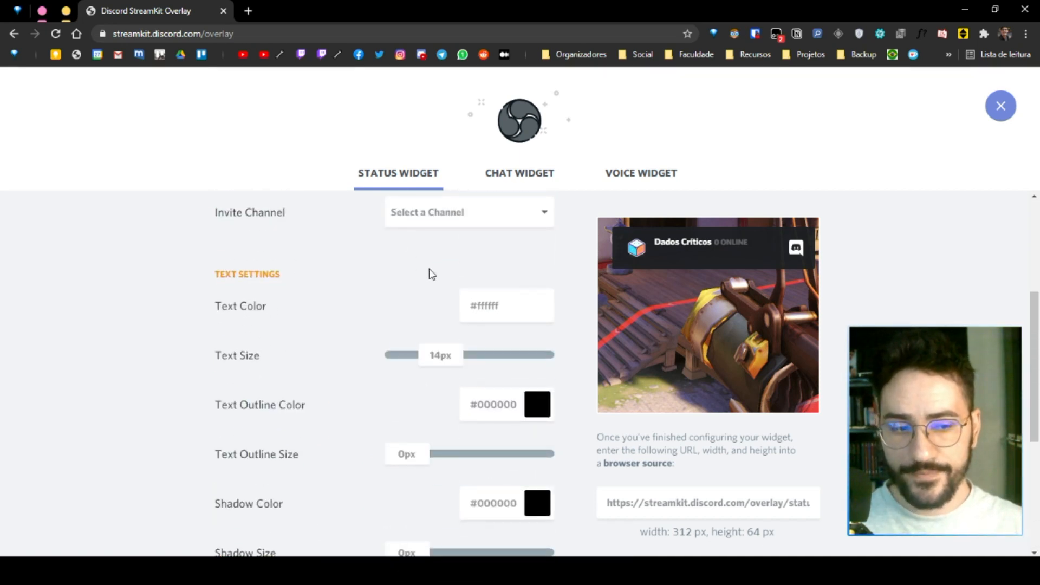
{"action": "scroll", "coordinate": [432, 273], "scroll_direction": "down", "scroll_amount": 1}
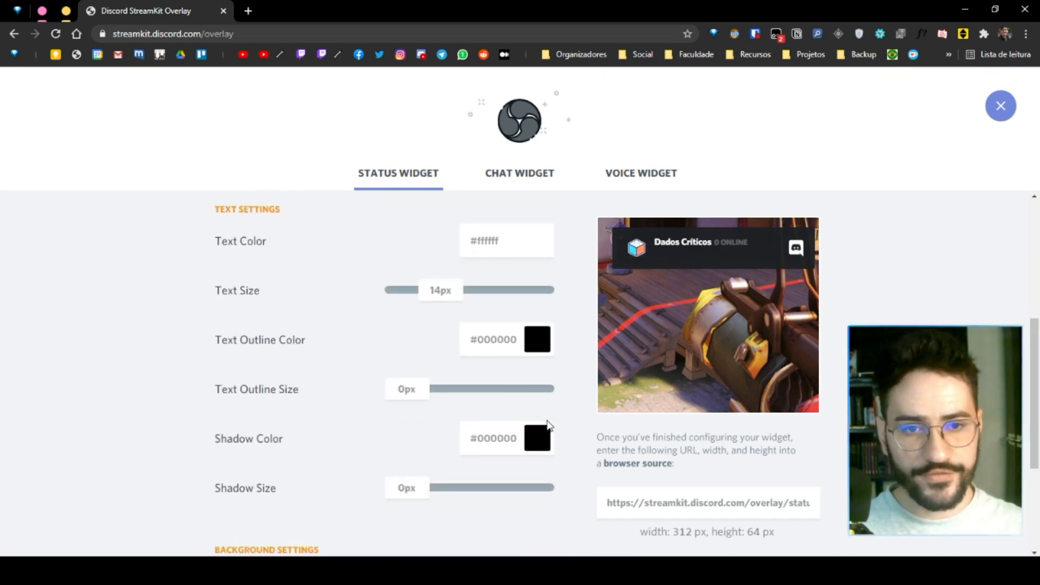
{"action": "scroll", "coordinate": [551, 432], "scroll_direction": "up", "scroll_amount": 2}
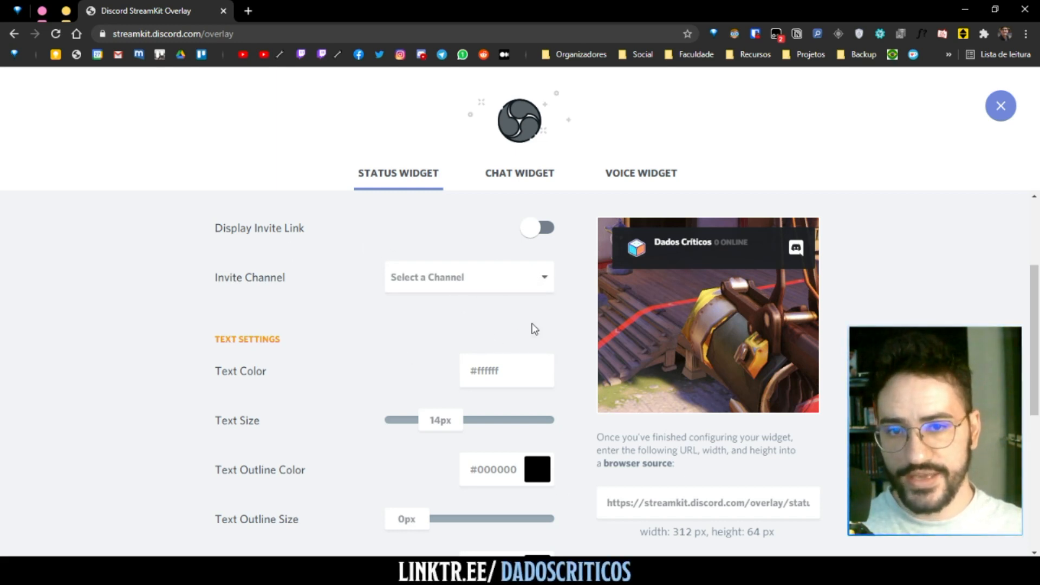
Configure the chat widget with the bate-papo-geral text channel and a text size of 26px
{"action": "left_click", "coordinate": [518, 178]}
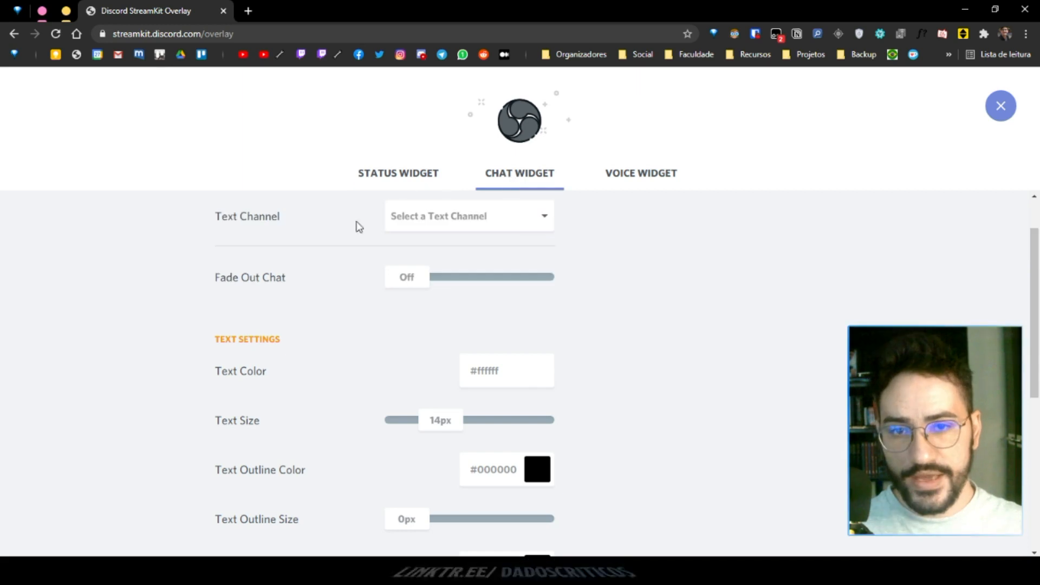
{"action": "left_click", "coordinate": [473, 215]}
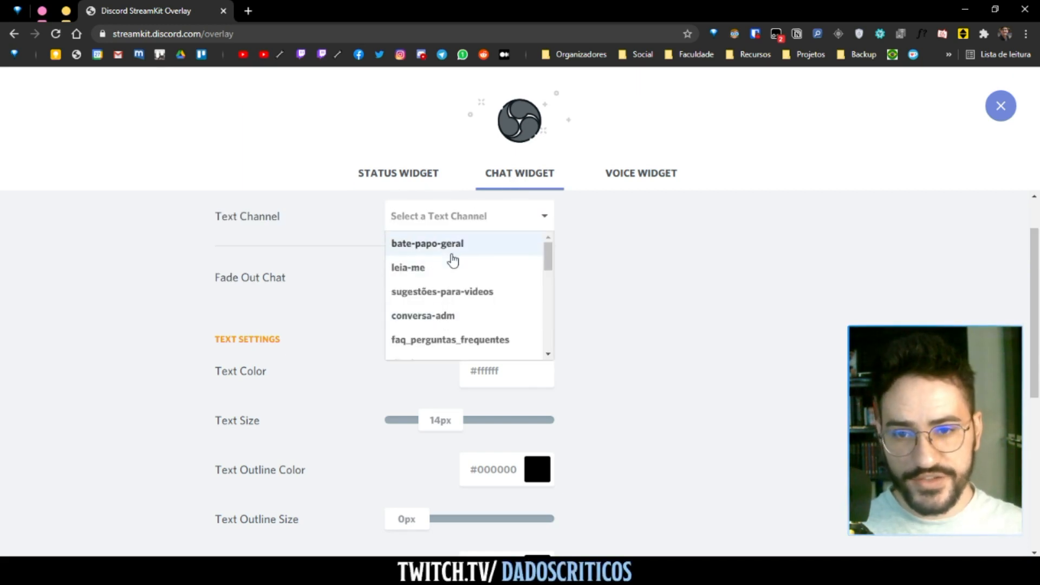
{"action": "left_click", "coordinate": [475, 247]}
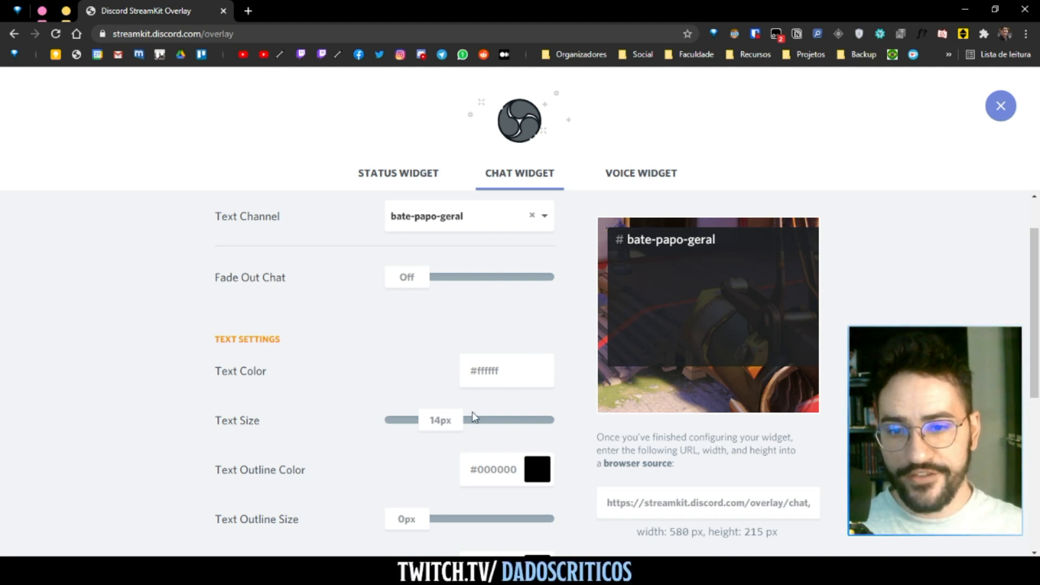
{"action": "left_click_drag", "start_coordinate": [438, 419], "coordinate": [472, 420]}
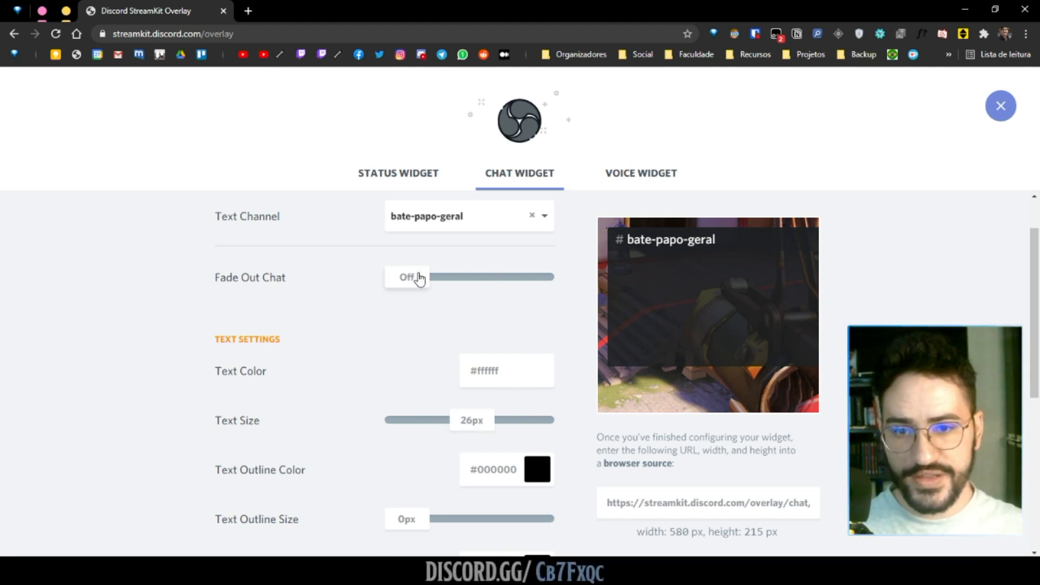
{"action": "scroll", "coordinate": [504, 260], "scroll_direction": "up", "scroll_amount": 1}
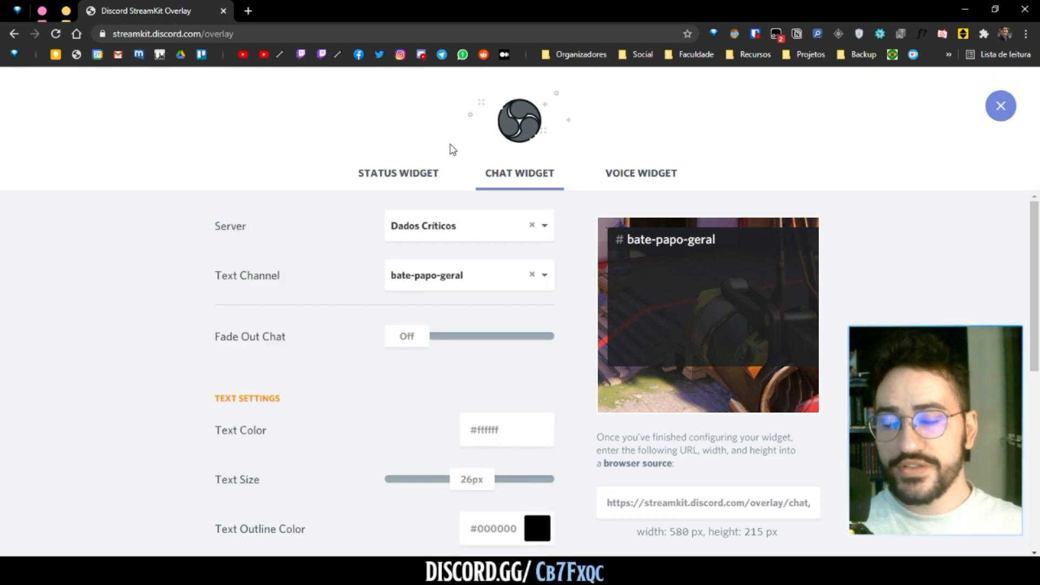
Set the voice widget's channel to Livecast on the Dados Críticos server
{"action": "left_click", "coordinate": [652, 174]}
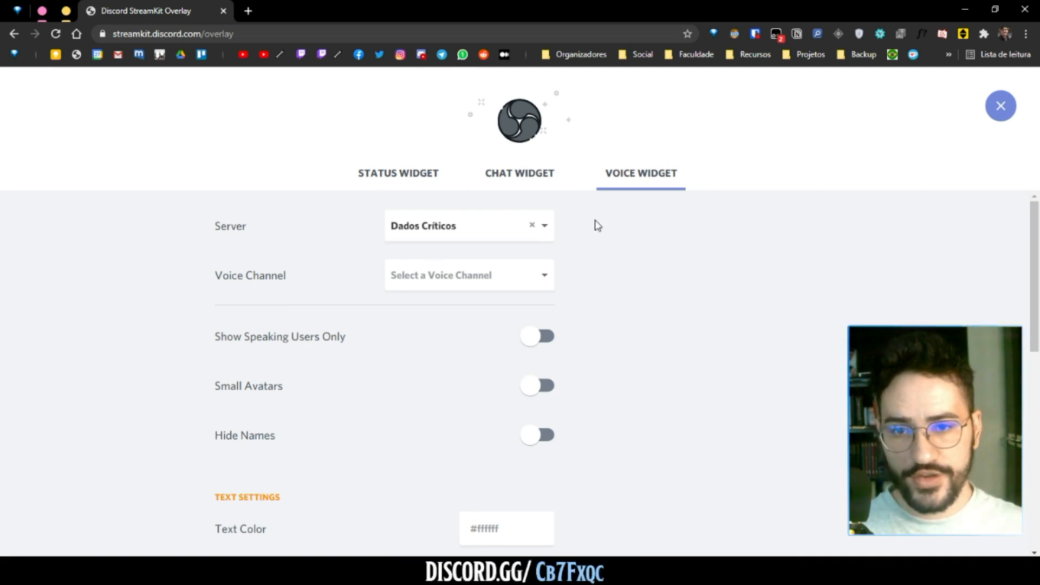
{"action": "left_click", "coordinate": [542, 279]}
{"action": "scroll", "coordinate": [440, 349], "scroll_direction": "down", "scroll_amount": 3}
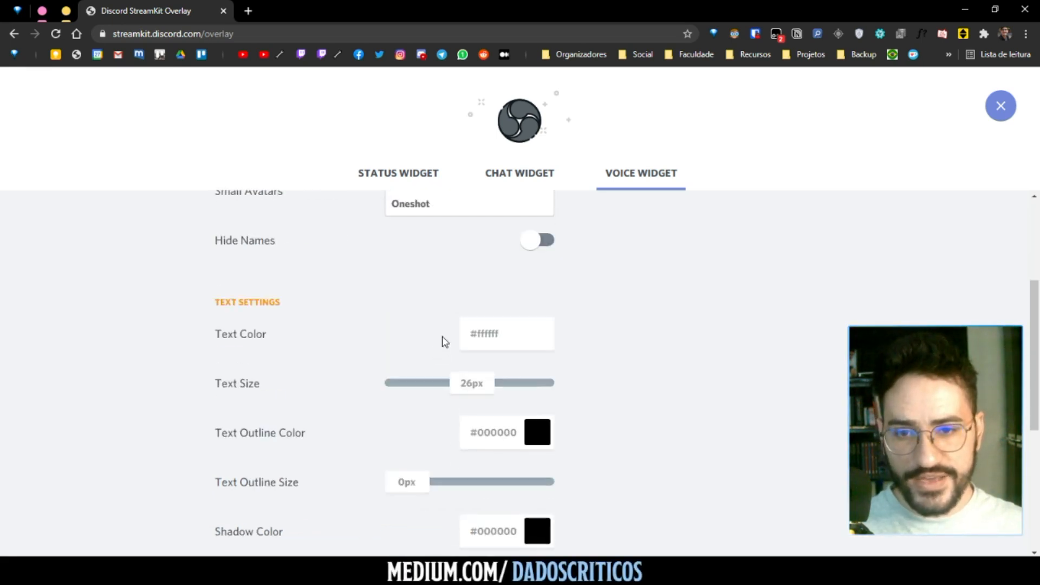
{"action": "scroll", "coordinate": [441, 341], "scroll_direction": "up", "scroll_amount": 4}
{"action": "left_click", "coordinate": [419, 358]}
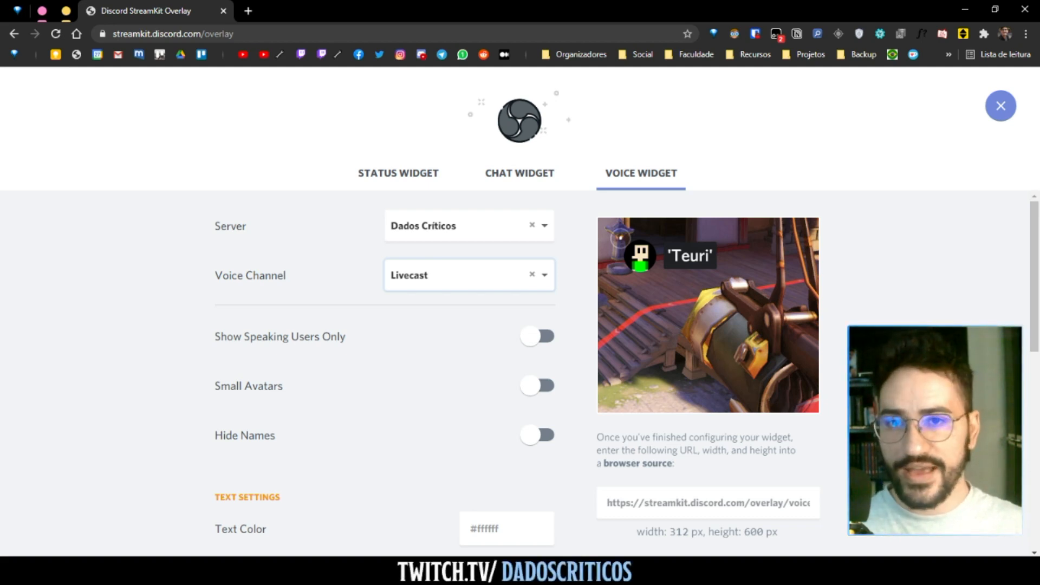
Check the Livecast voice channel in Discord, and try the Small Avatars option on the voice widget
{"action": "key", "text": "alt+Tab"}
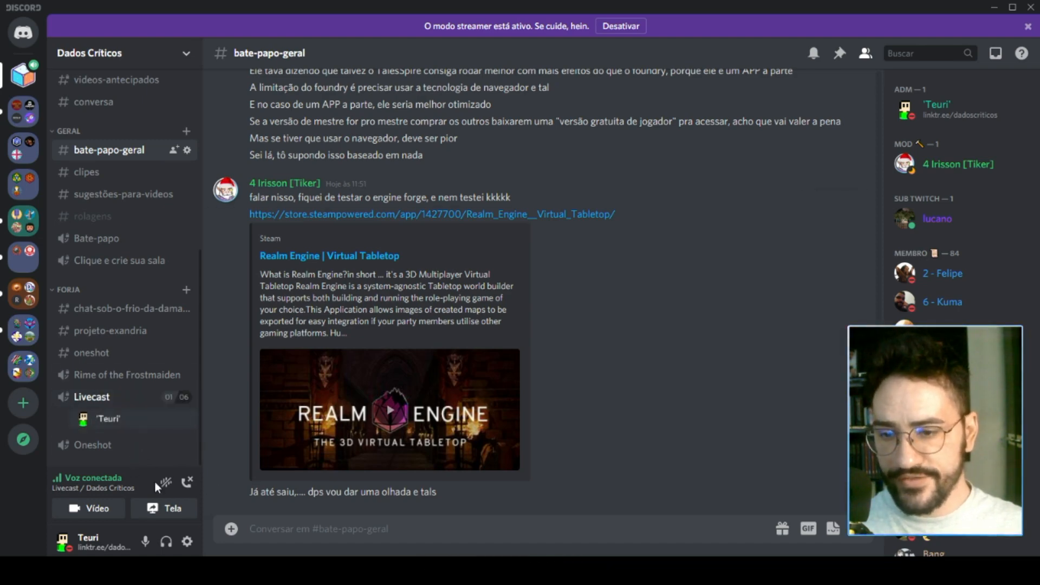
{"action": "key", "text": "alt+Tab"}
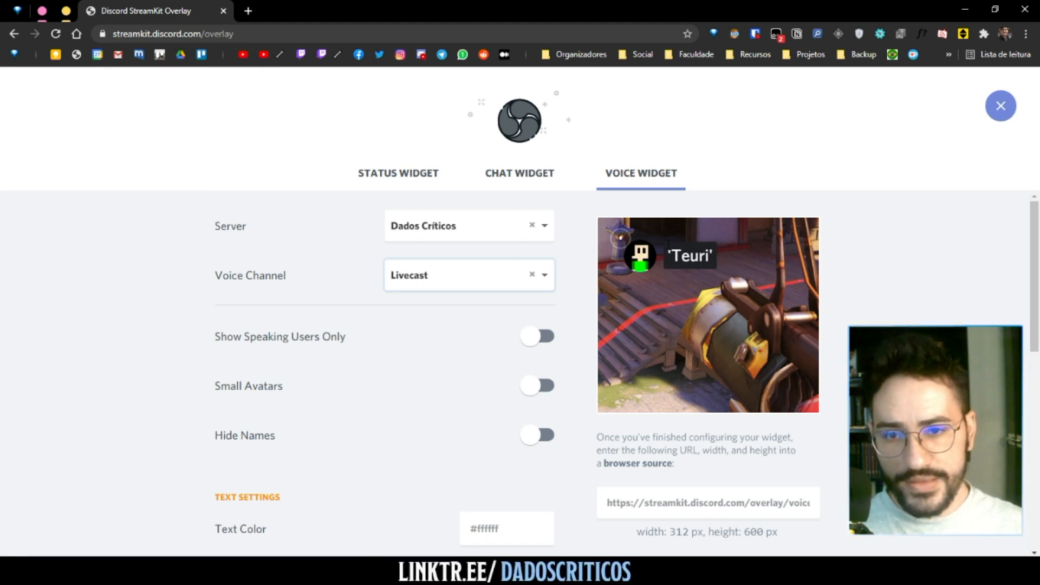
{"action": "left_click", "coordinate": [546, 386]}
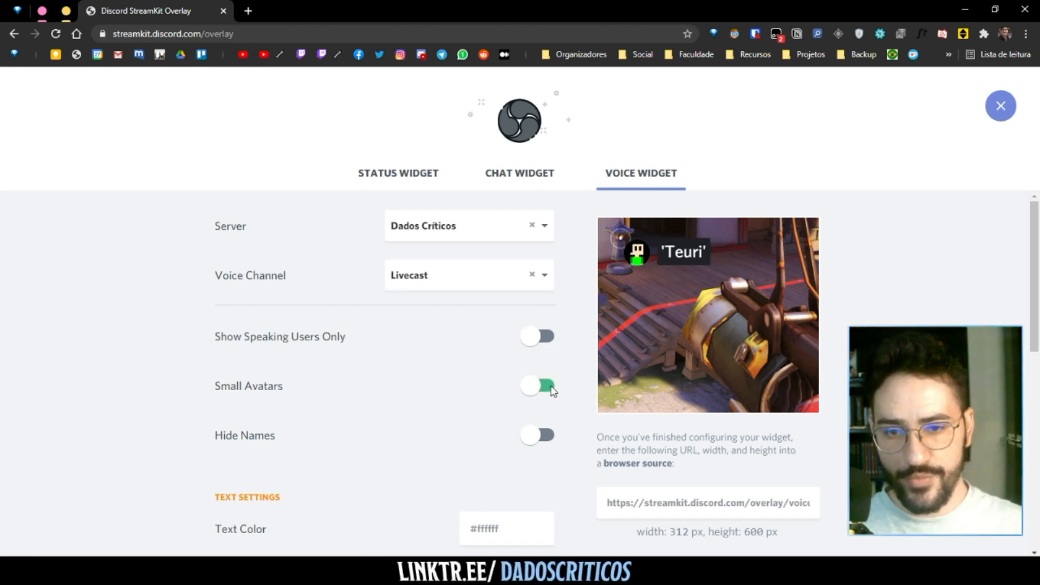
{"action": "left_click", "coordinate": [548, 388]}
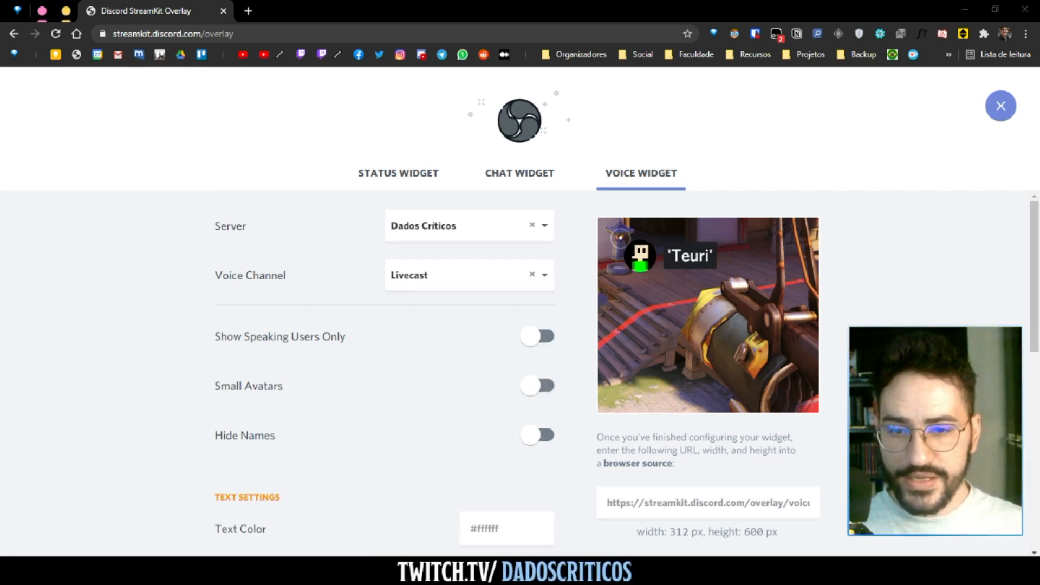
Place a smaller Discord window over the StreamKit page to compare the Livecast channel's participants with the voice widget preview
{"action": "key", "text": "alt+Tab"}
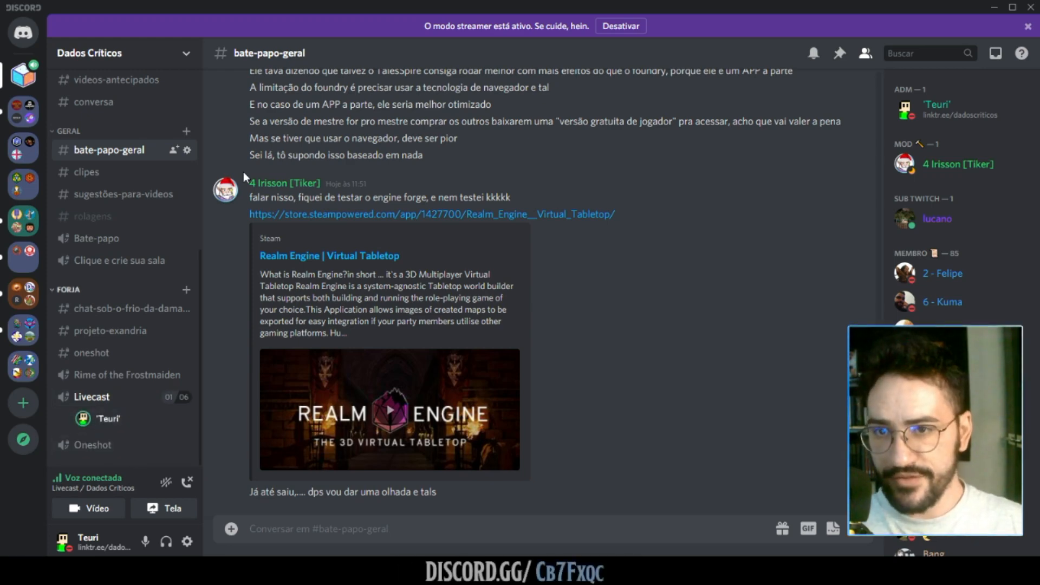
{"action": "left_click_drag", "start_coordinate": [320, 7], "coordinate": [285, 51]}
{"action": "scroll", "coordinate": [149, 277], "scroll_direction": "down", "scroll_amount": 2}
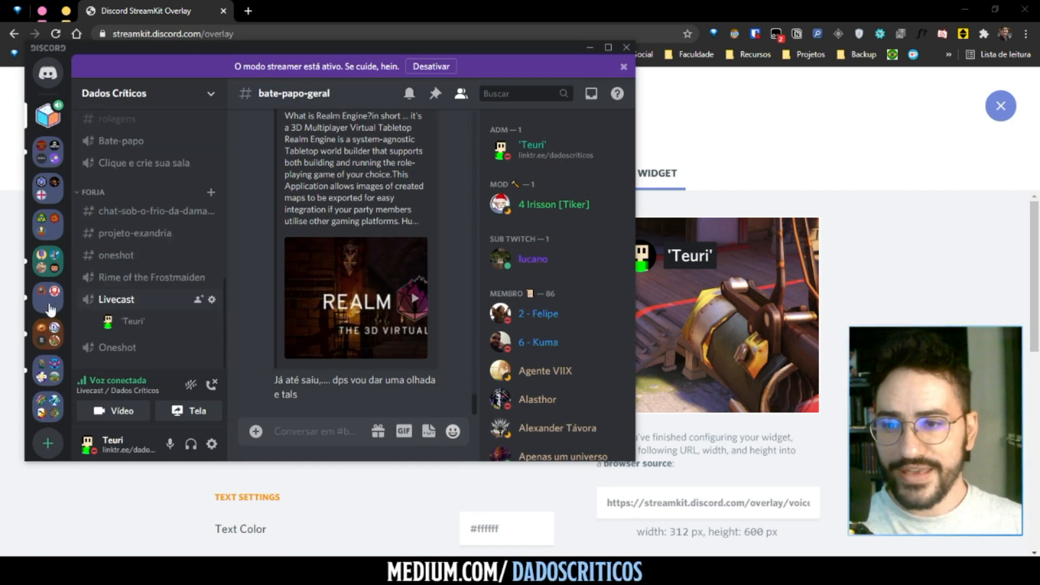
{"action": "left_click_drag", "start_coordinate": [401, 47], "coordinate": [384, 48]}
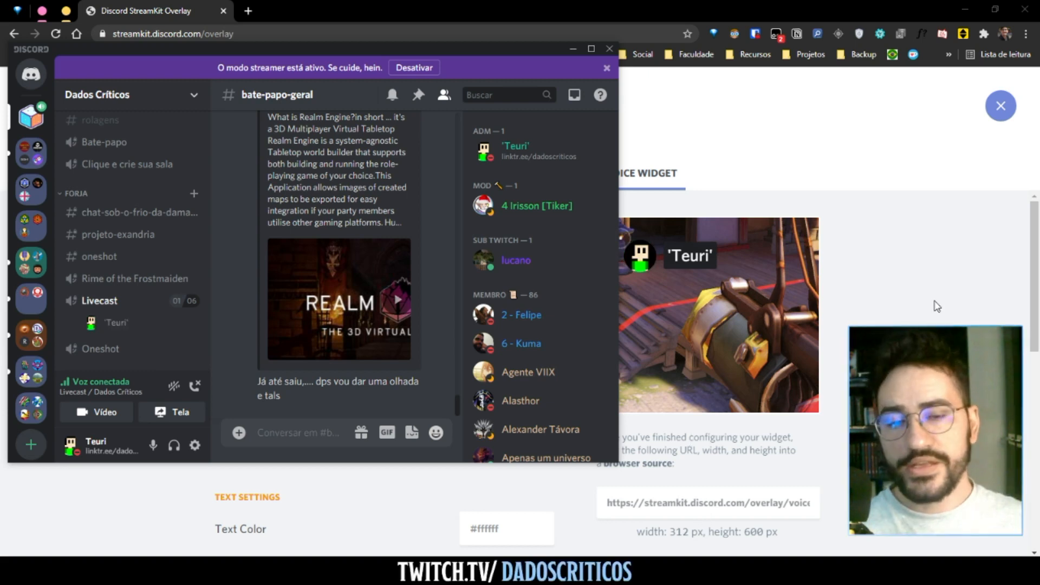
{"action": "left_click", "coordinate": [903, 262]}
Copy the voice widget's browser source URL from the StreamKit page
{"action": "scroll", "coordinate": [410, 355], "scroll_direction": "down", "scroll_amount": 3}
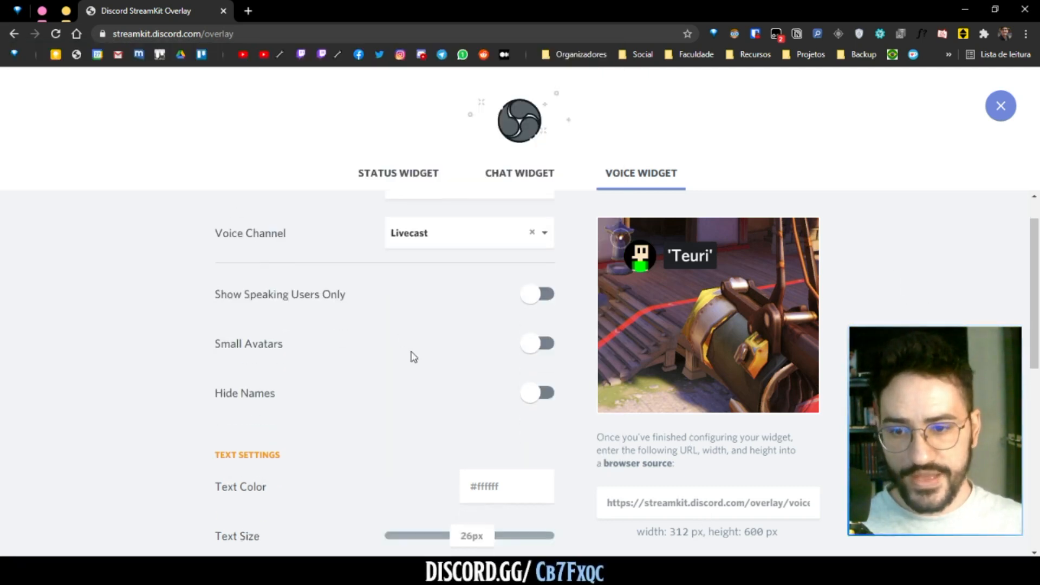
{"action": "scroll", "coordinate": [570, 231], "scroll_direction": "up", "scroll_amount": 3}
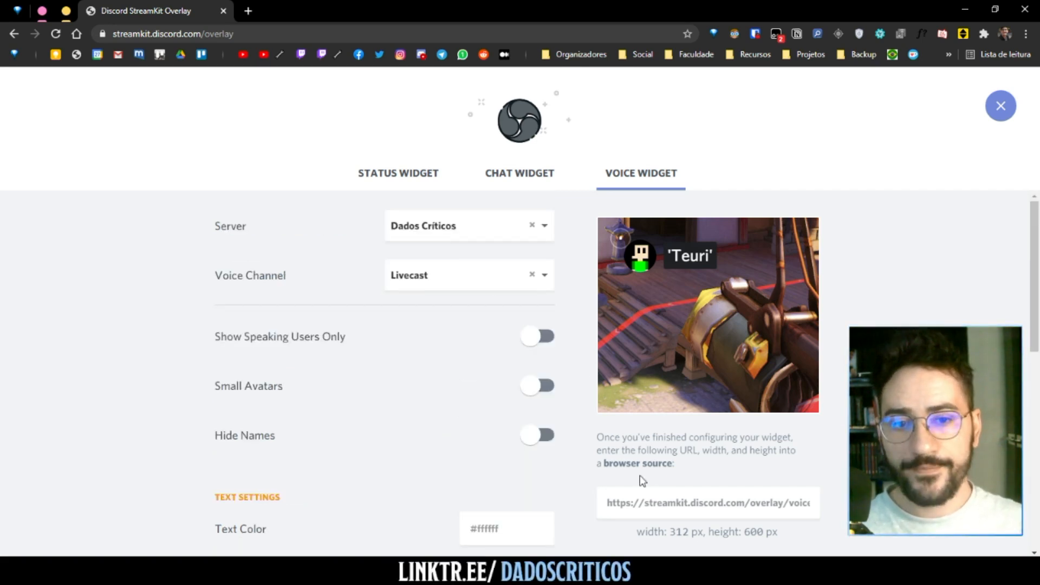
{"action": "left_click", "coordinate": [662, 499]}
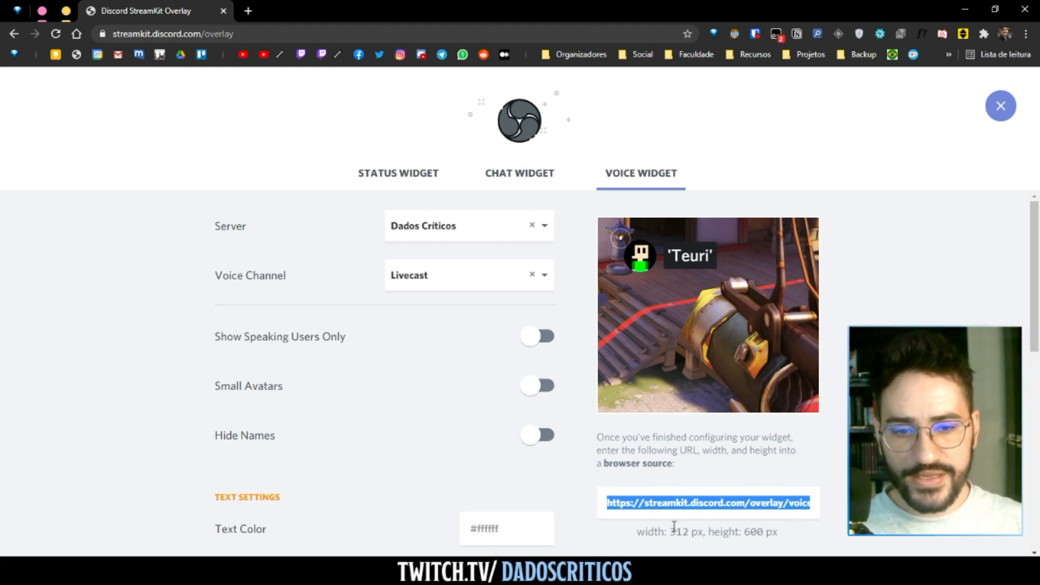
{"action": "triple_click", "coordinate": [664, 504]}
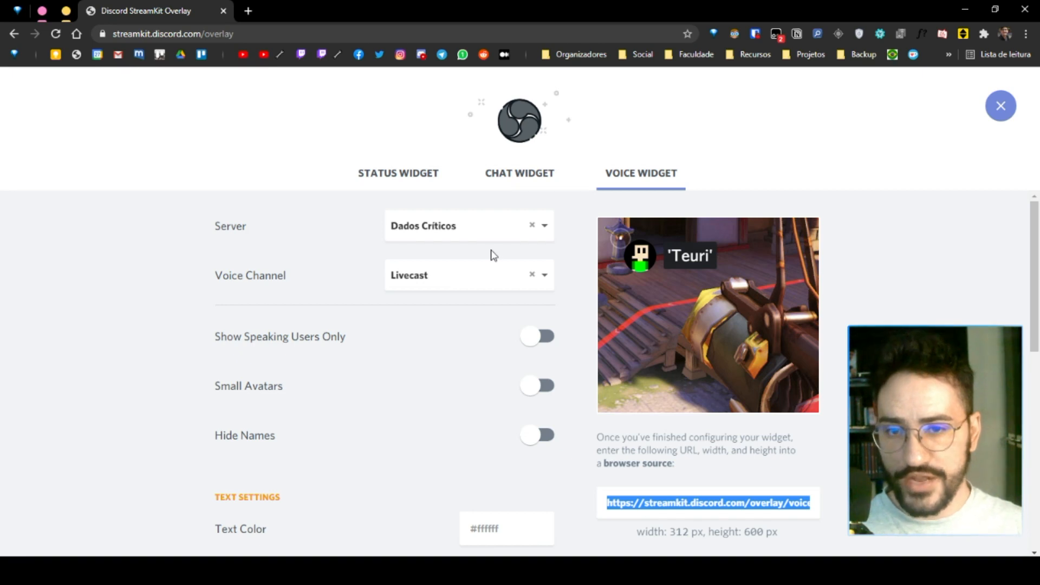
{"action": "left_click", "coordinate": [343, 514]}
Switch to OBS and add a new browser source (Navegador) named DiscordPessoasFalando to the 02 JOGO - ROLE PLAY scene
{"action": "key", "text": "alt+Tab"}
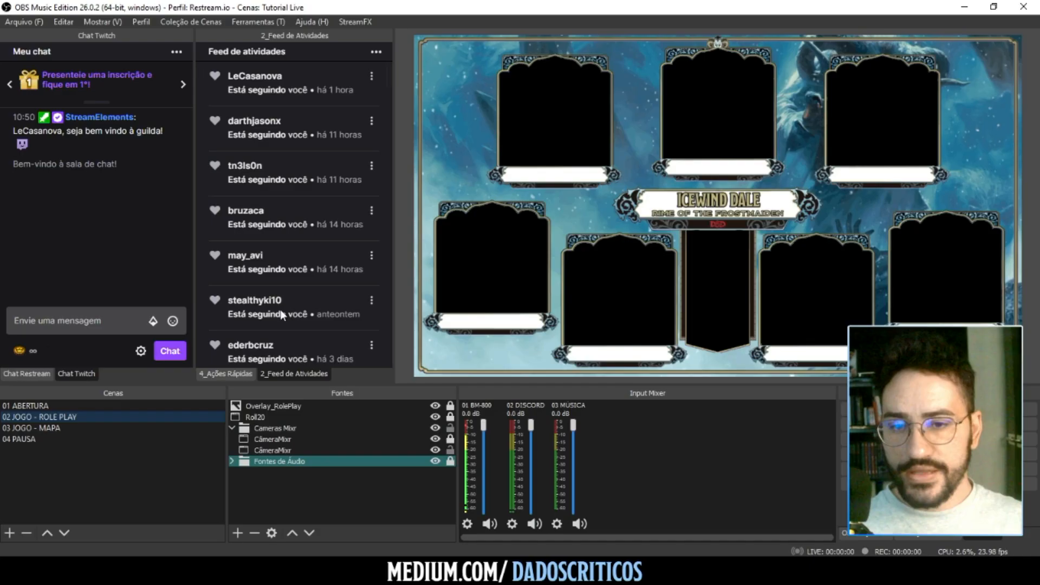
{"action": "left_click", "coordinate": [239, 534]}
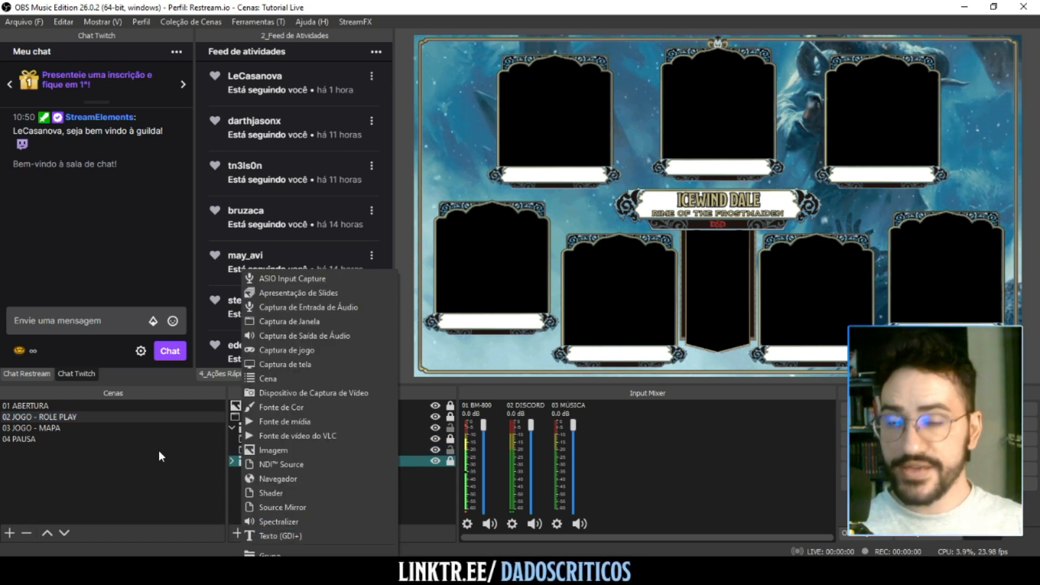
{"action": "left_click", "coordinate": [276, 475]}
{"action": "type", "text": "Di"}
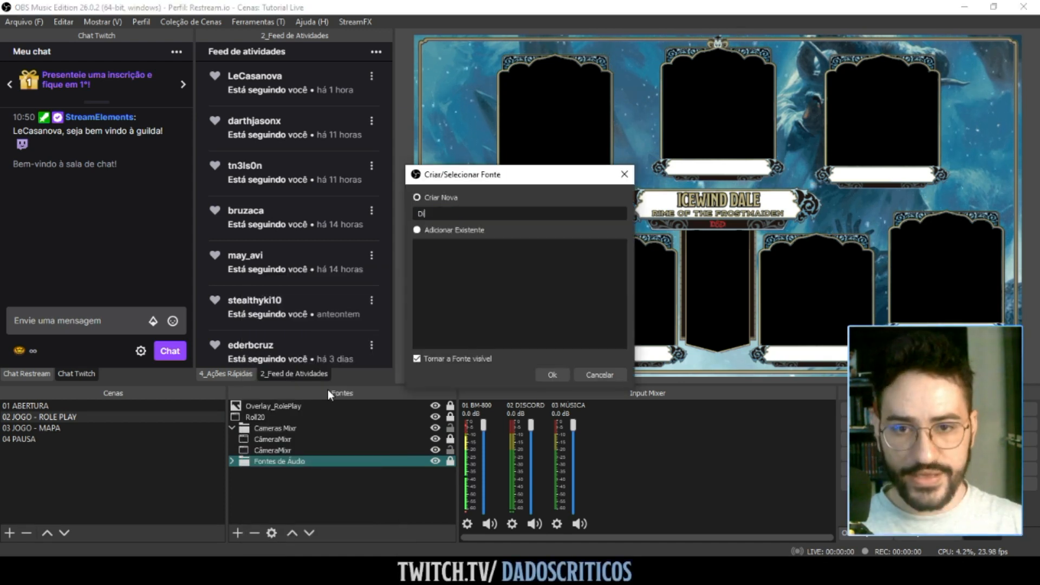
{"action": "type", "text": "scordPessoasF"}
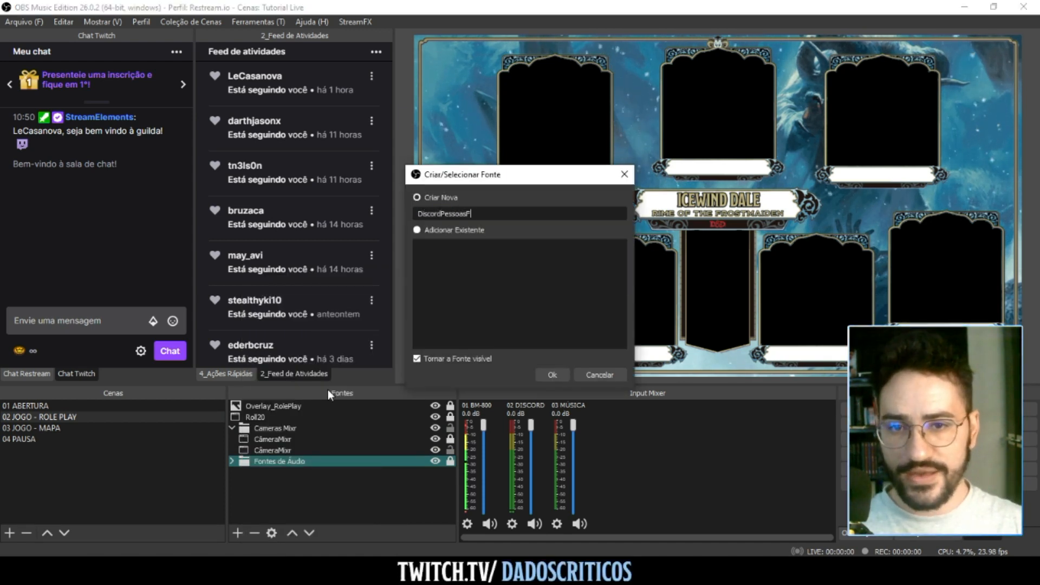
{"action": "type", "text": "alando"}
{"action": "key", "text": "Return"}
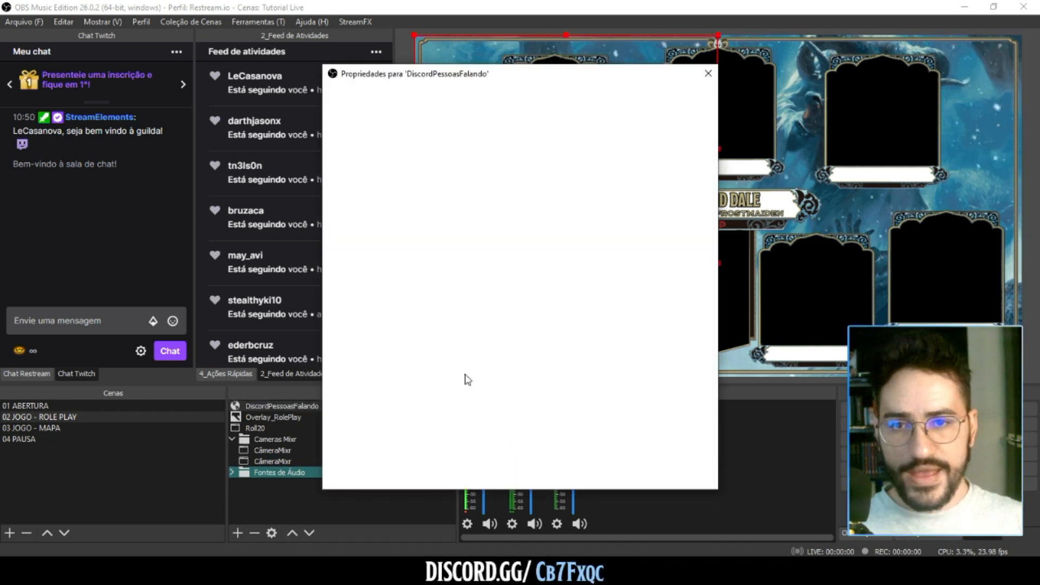
Replace the default URL of the DiscordPessoasFalando source with the copied voice widget URL
{"action": "left_click_drag", "start_coordinate": [555, 74], "coordinate": [446, 59]}
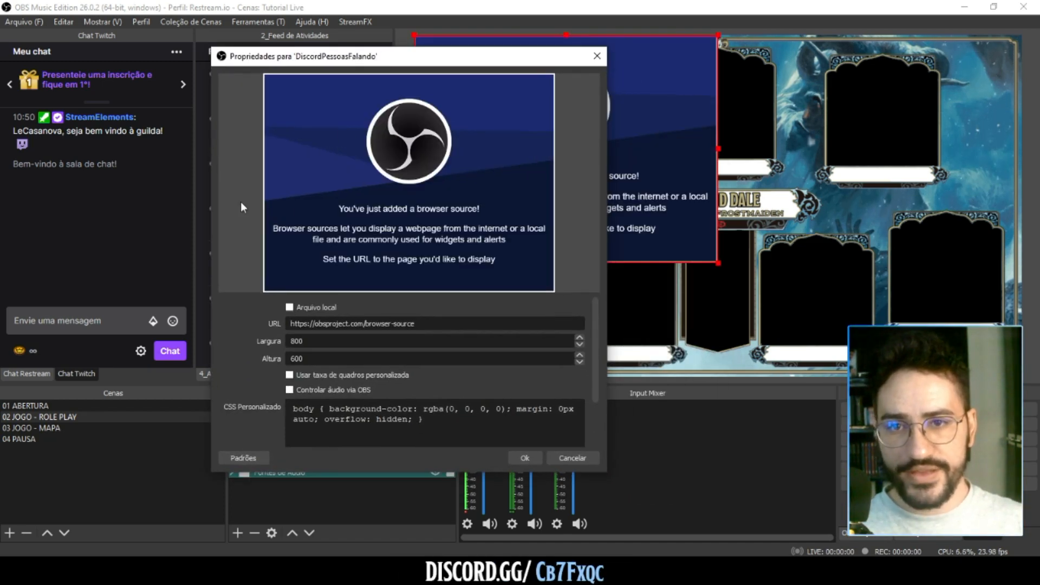
{"action": "triple_click", "coordinate": [300, 328]}
{"action": "key", "text": "BackSpace"}
{"action": "key", "text": "ctrl+v"}
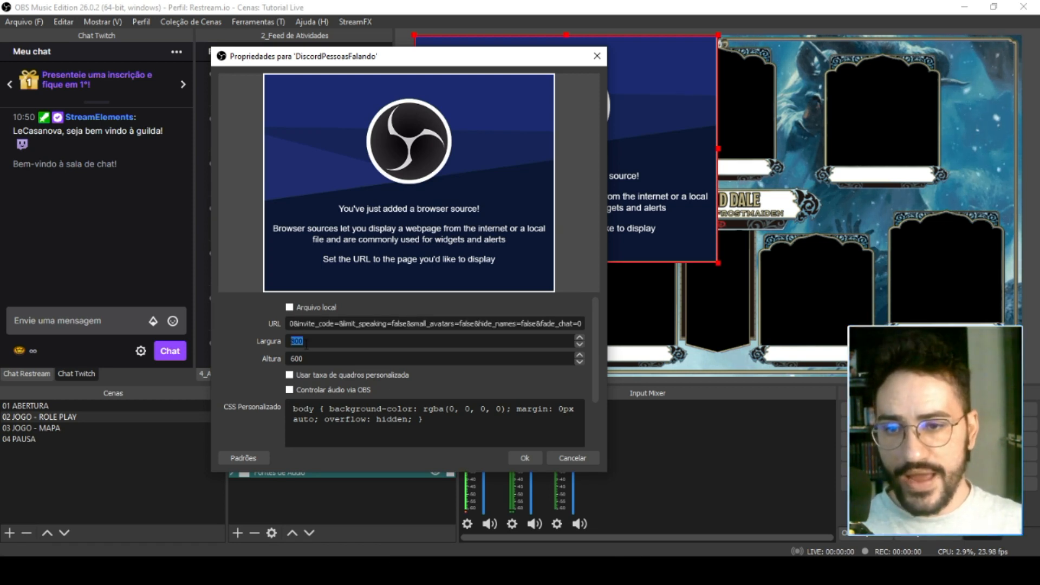
Check the recommended widget size on the StreamKit page and set the DiscordPessoasFalando source's width to 312, keeping its height at 600
{"action": "type", "text": "800"}
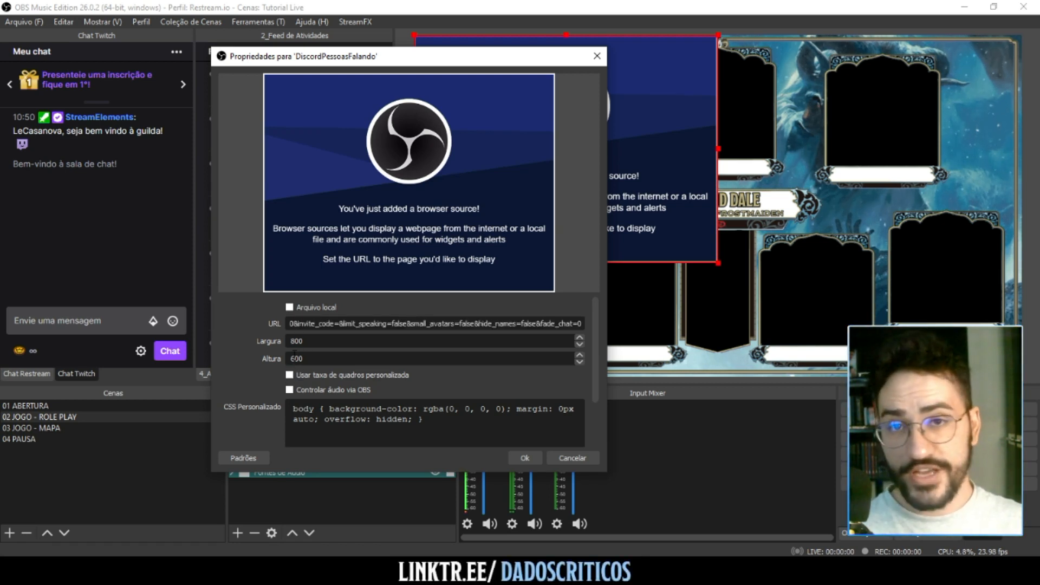
{"action": "key", "text": "alt+Tab"}
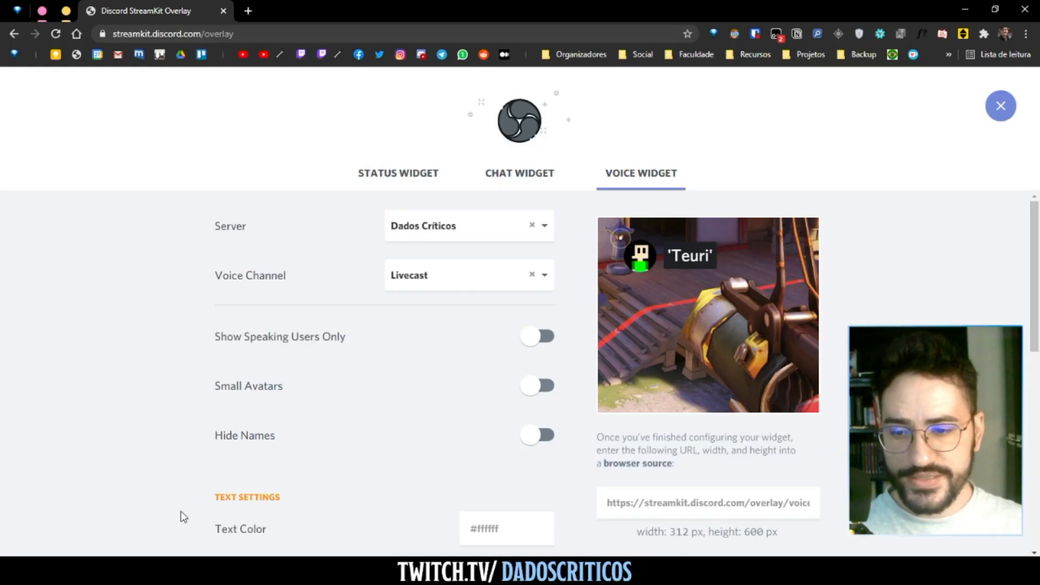
{"action": "key", "text": "alt+Tab"}
{"action": "type", "text": "312"}
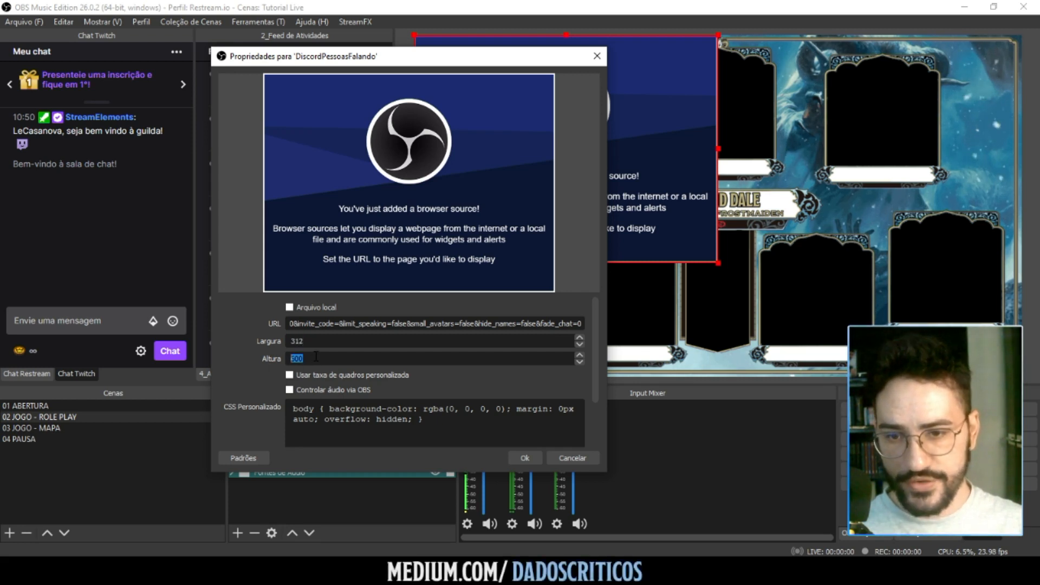
{"action": "scroll", "coordinate": [378, 347], "scroll_direction": "down", "scroll_amount": 2}
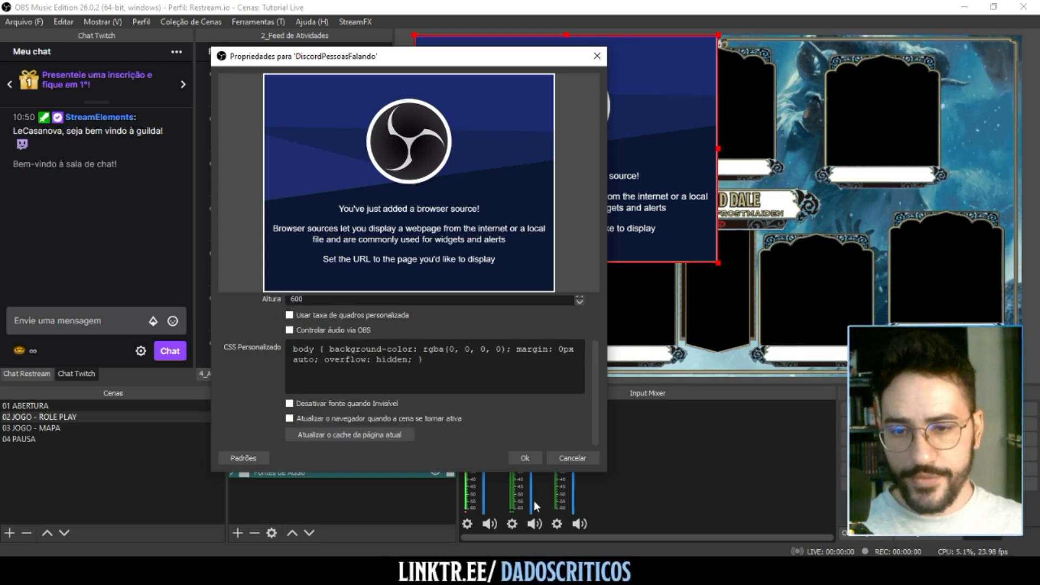
{"action": "scroll", "coordinate": [375, 389], "scroll_direction": "up", "scroll_amount": 2}
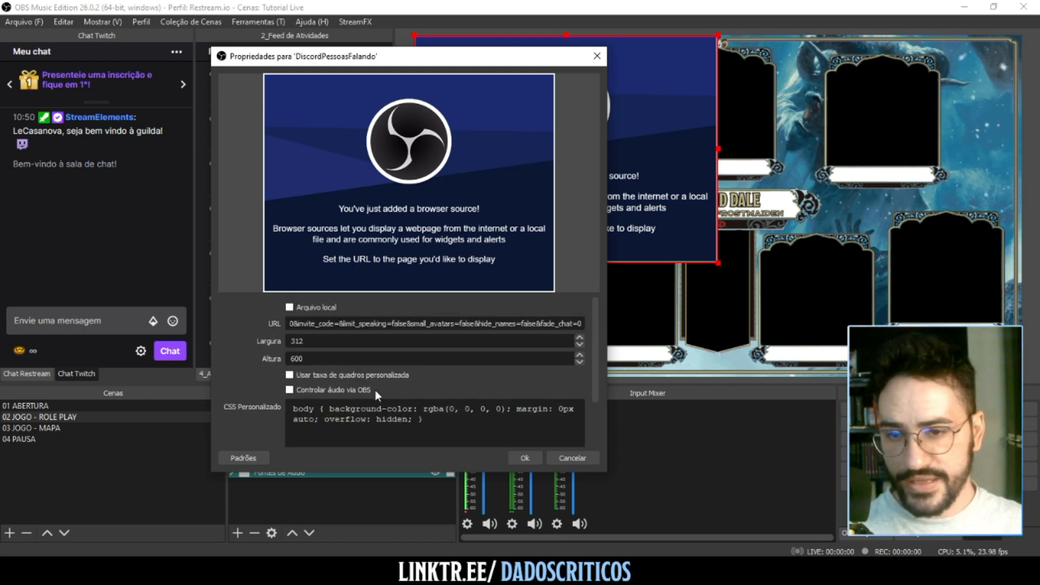
Enable the custom frame rate option (Usar taxa de quadros personalizada) for the browser source and disable it again
{"action": "left_click", "coordinate": [335, 375]}
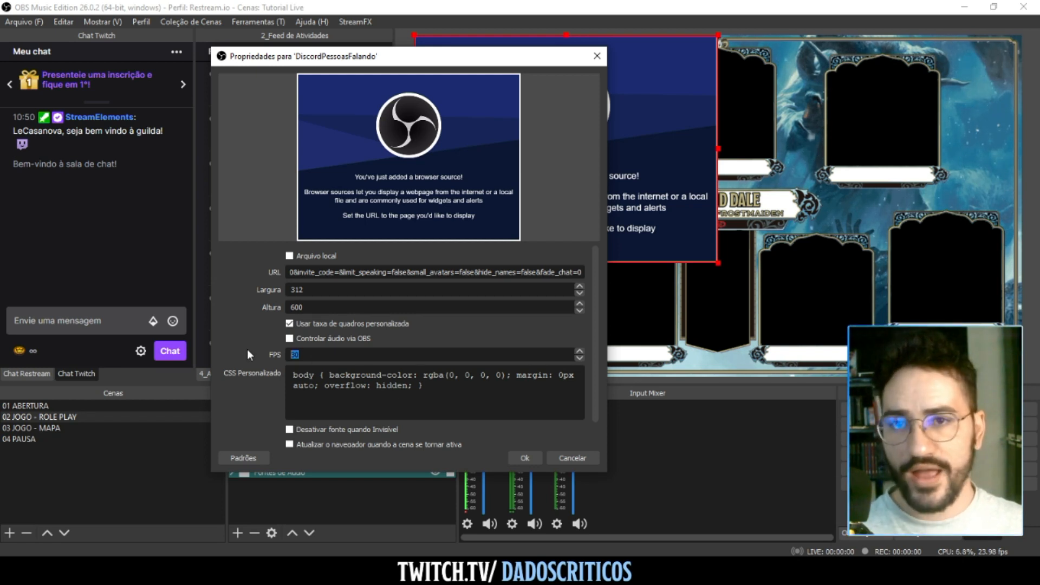
{"action": "left_click", "coordinate": [290, 324]}
{"action": "scroll", "coordinate": [354, 373], "scroll_direction": "down", "scroll_amount": 1}
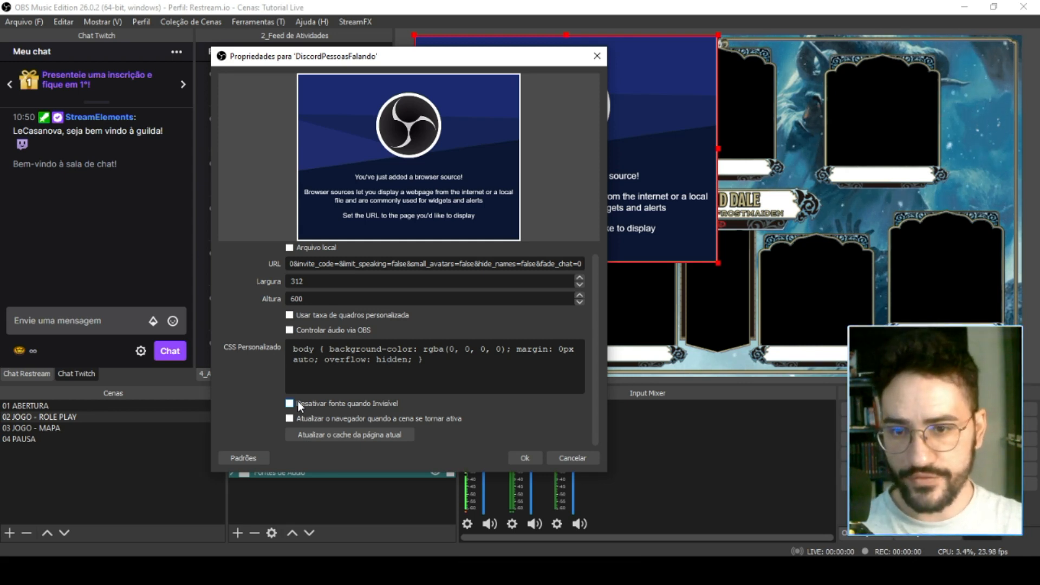
{"action": "scroll", "coordinate": [342, 254], "scroll_direction": "up", "scroll_amount": 1}
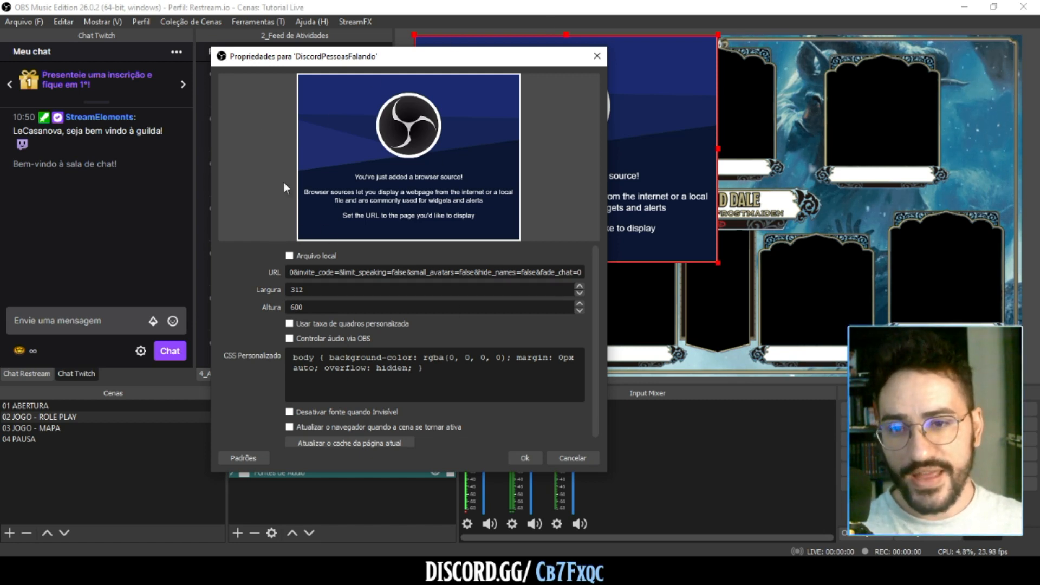
Confirm the browser source's properties, move the voice widget toward the scene's upper-left camera frame and enlarge it slightly
{"action": "left_click_drag", "start_coordinate": [581, 272], "coordinate": [219, 276]}
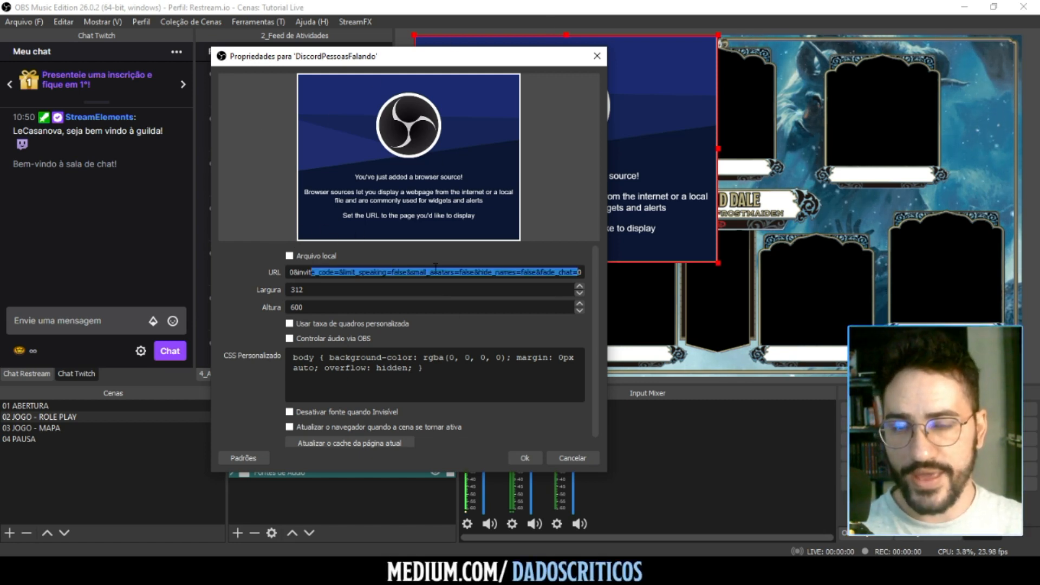
{"action": "left_click_drag", "start_coordinate": [620, 194], "coordinate": [881, 239]}
{"action": "left_click", "coordinate": [526, 459]}
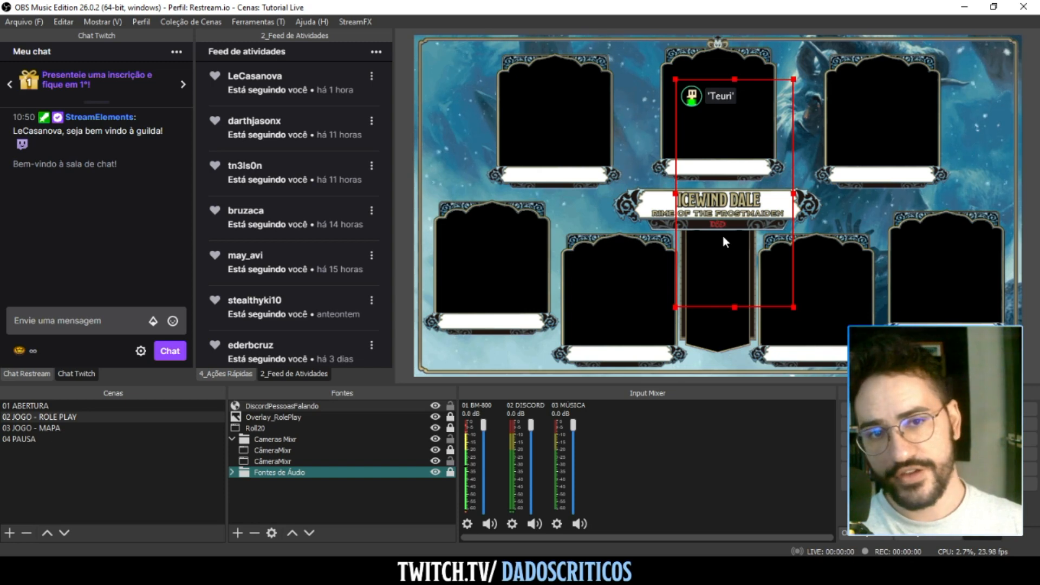
{"action": "left_click_drag", "start_coordinate": [717, 204], "coordinate": [640, 181]}
{"action": "mouse_move", "coordinate": [701, 306]}
{"action": "left_mouse_down"}
{"action": "mouse_move", "coordinate": [677, 279]}
{"action": "mouse_move", "coordinate": [718, 327]}
{"action": "mouse_move", "coordinate": [701, 325]}
{"action": "mouse_move", "coordinate": [708, 319]}
{"action": "left_mouse_up"}
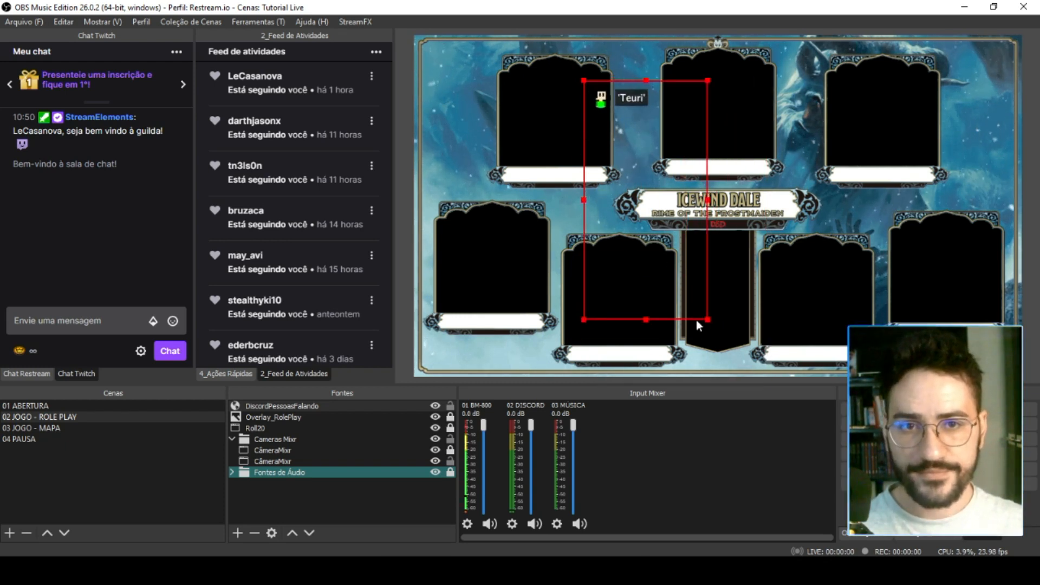
Set the DiscordPessoasFalando source's width to 600 and move the widget slightly up and left in the scene
{"action": "double_click", "coordinate": [288, 405]}
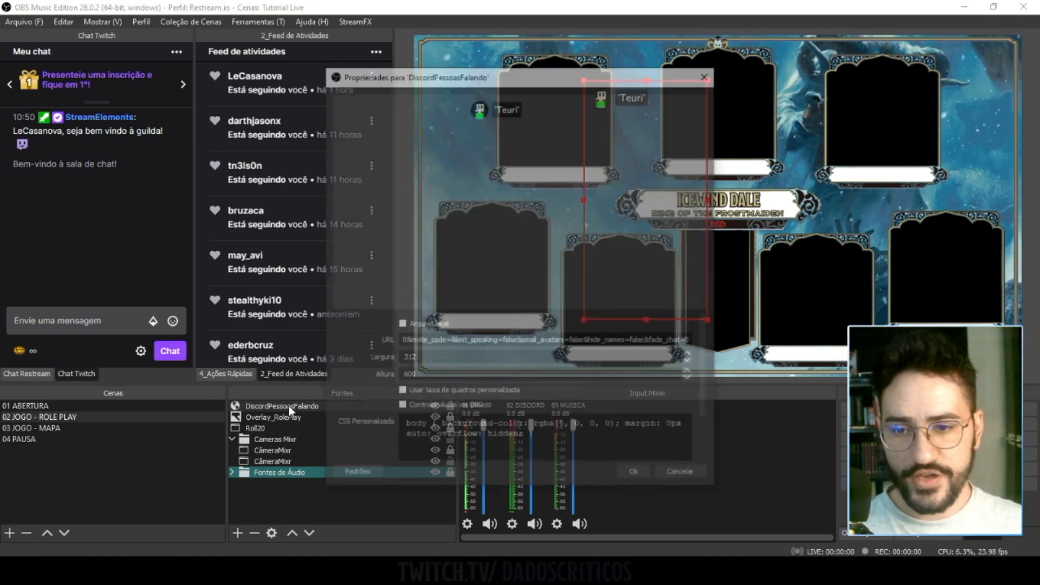
{"action": "double_click", "coordinate": [408, 358]}
{"action": "type", "text": "600"}
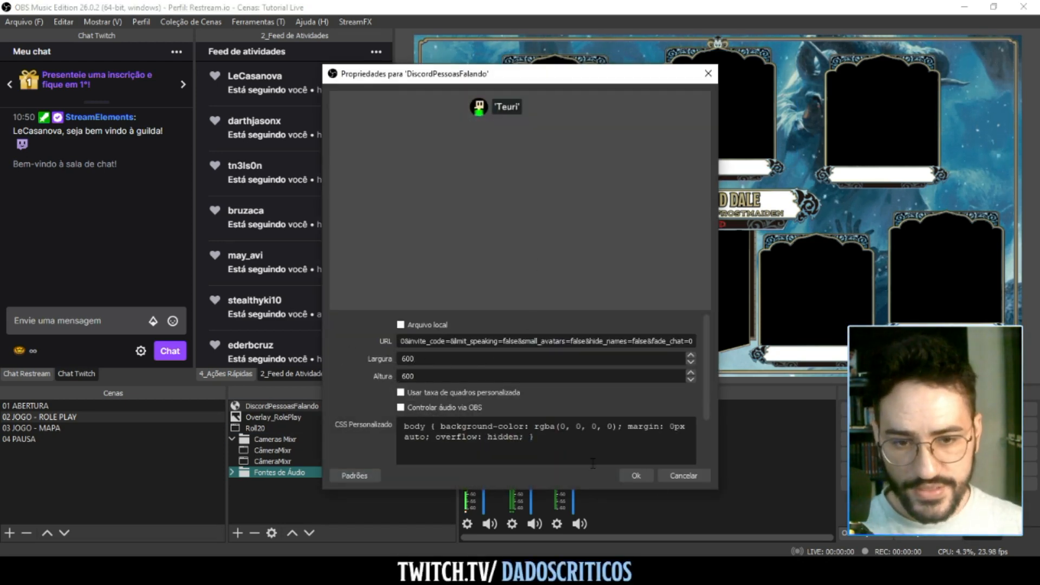
{"action": "left_click", "coordinate": [637, 475]}
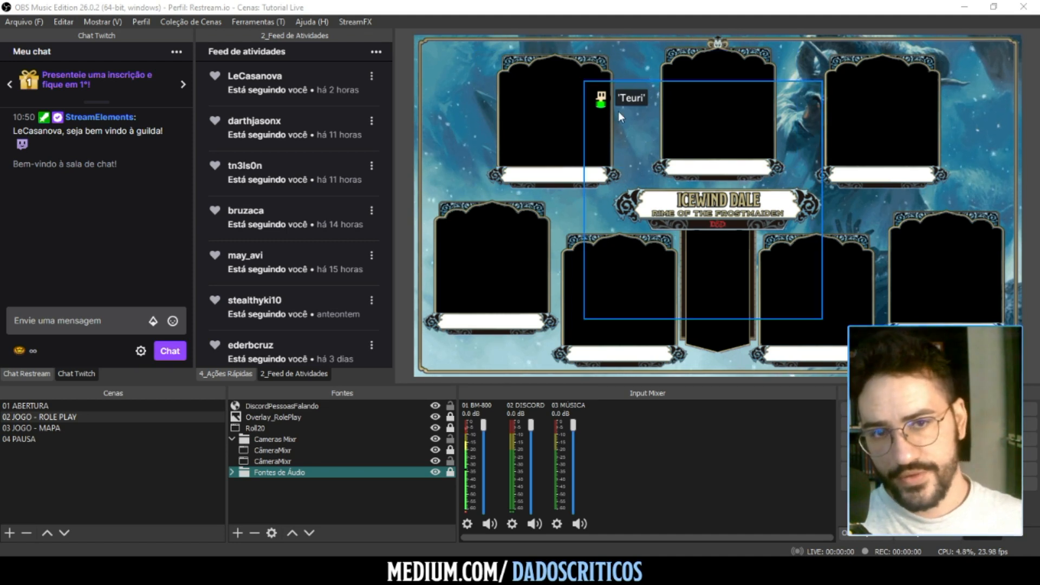
{"action": "left_click_drag", "start_coordinate": [619, 112], "coordinate": [597, 99]}
Open the DiscordPessoasFalando source's properties, examine its custom CSS and move the dialog away from the scene preview
{"action": "double_click", "coordinate": [330, 405]}
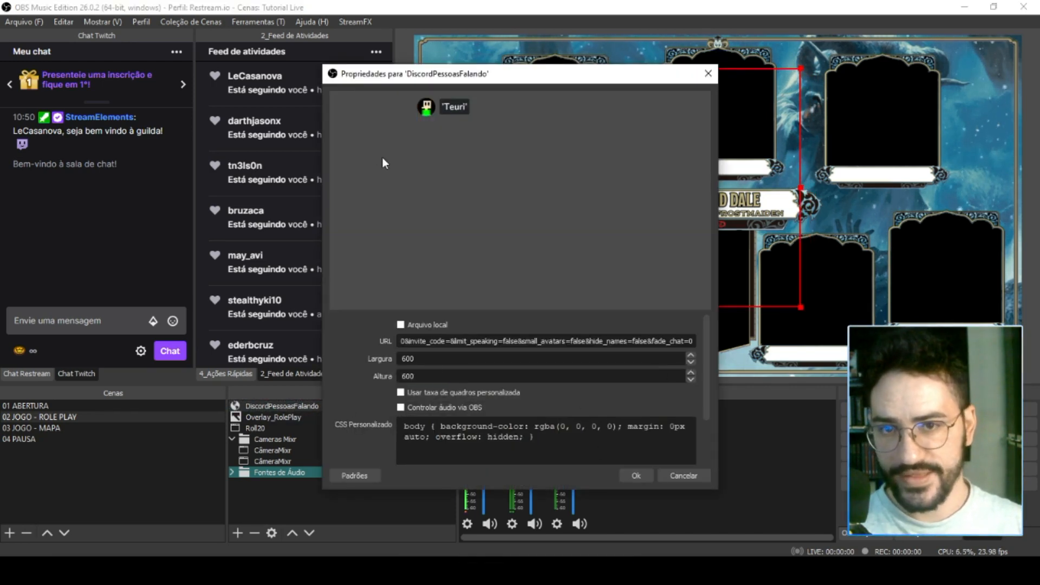
{"action": "scroll", "coordinate": [372, 421], "scroll_direction": "down", "scroll_amount": 2}
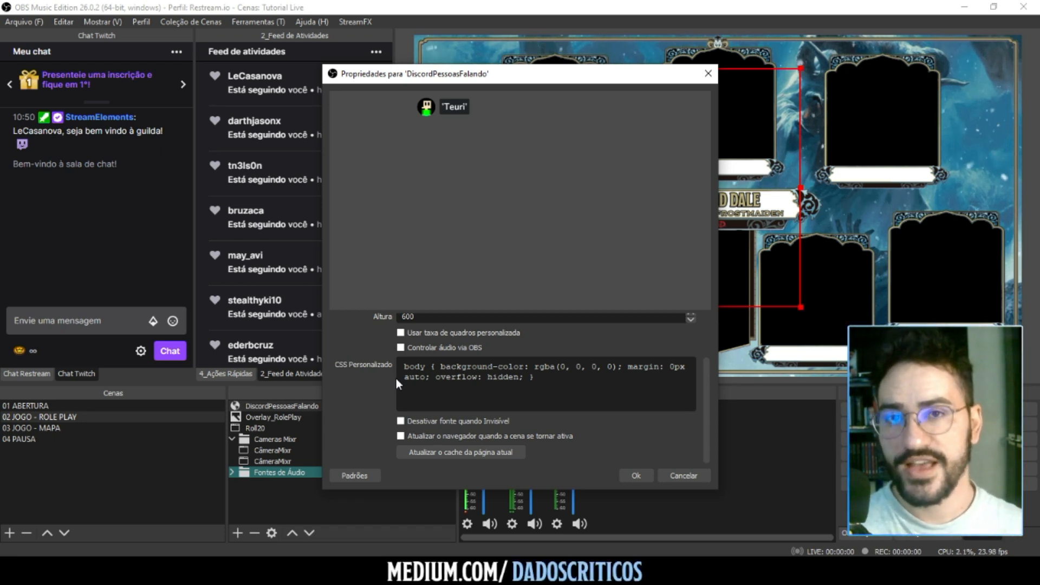
{"action": "left_click_drag", "start_coordinate": [478, 377], "coordinate": [535, 377]}
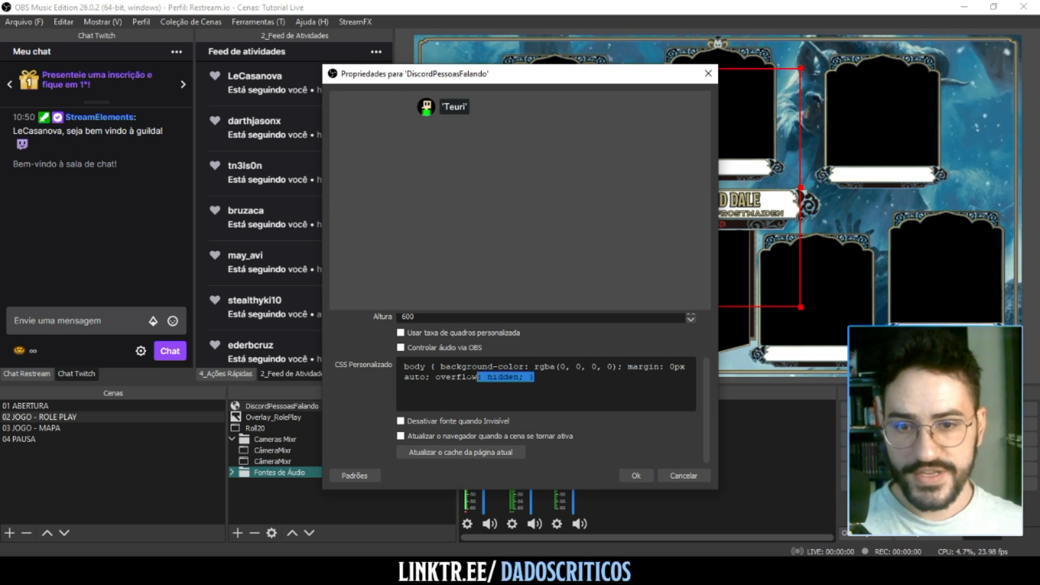
{"action": "key", "text": "ctrl+a"}
{"action": "left_click", "coordinate": [495, 385]}
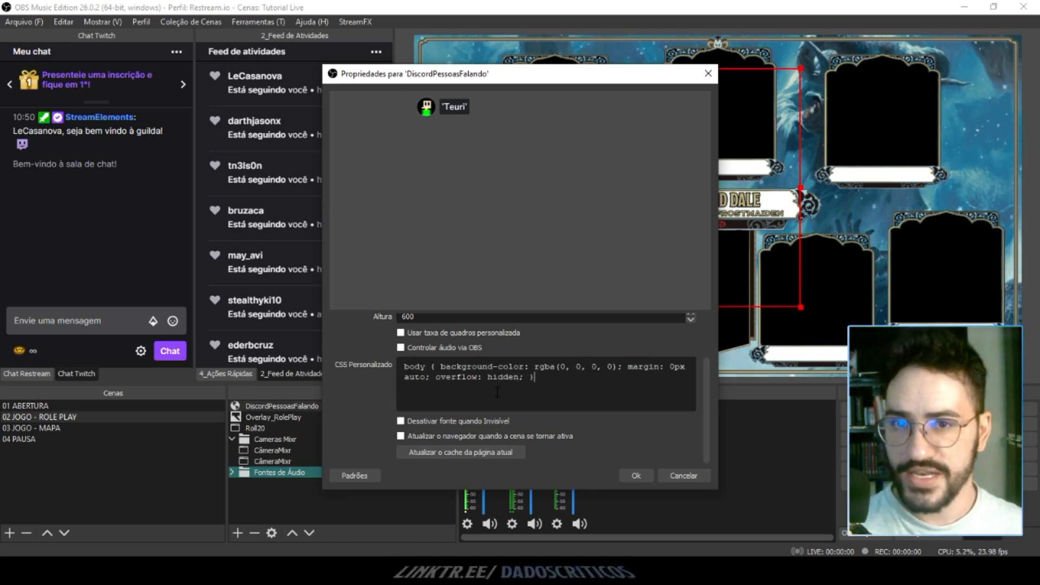
{"action": "left_click_drag", "start_coordinate": [520, 73], "coordinate": [250, 67]}
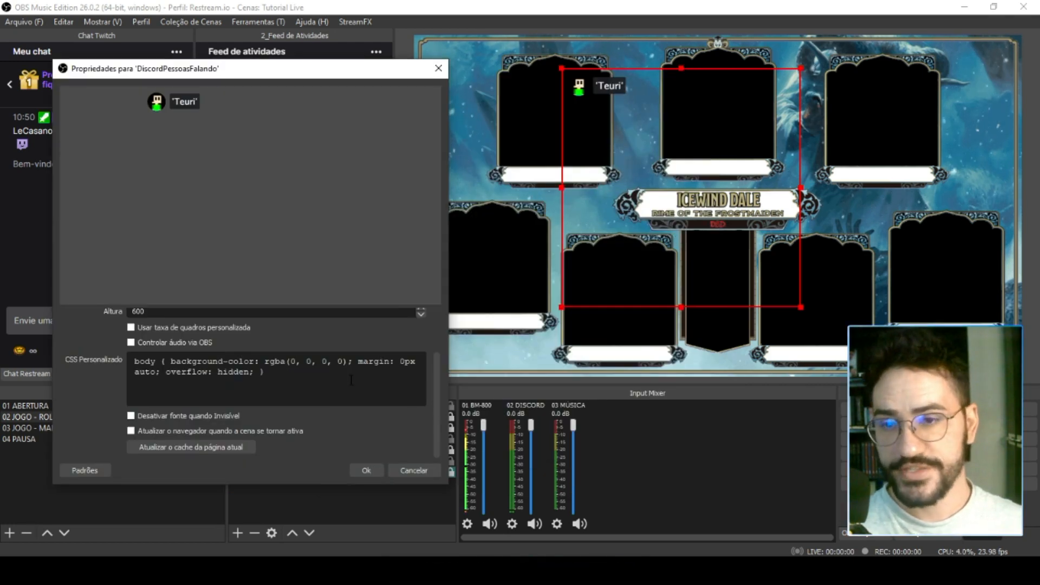
Switch to the browser and open the Discord Reactive Image Generator page
{"action": "left_click", "coordinate": [276, 571]}
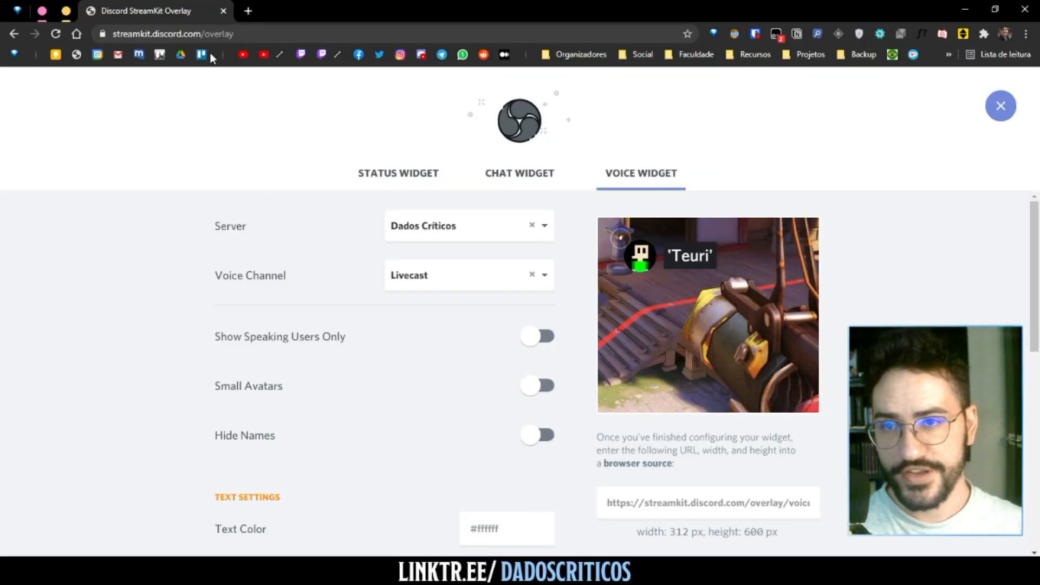
{"action": "left_click", "coordinate": [66, 13]}
{"action": "left_click", "coordinate": [152, 11]}
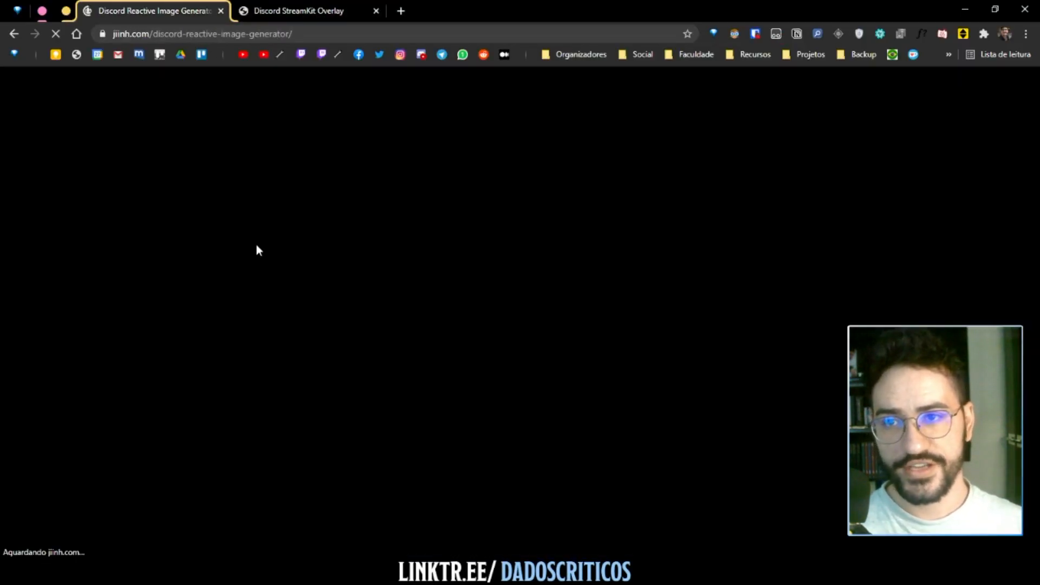
Examine the generator page's setup instructions and the user ID, image URL and brightness fields of its Custom CSS Generator
{"action": "scroll", "coordinate": [181, 153], "scroll_direction": "down", "scroll_amount": 6}
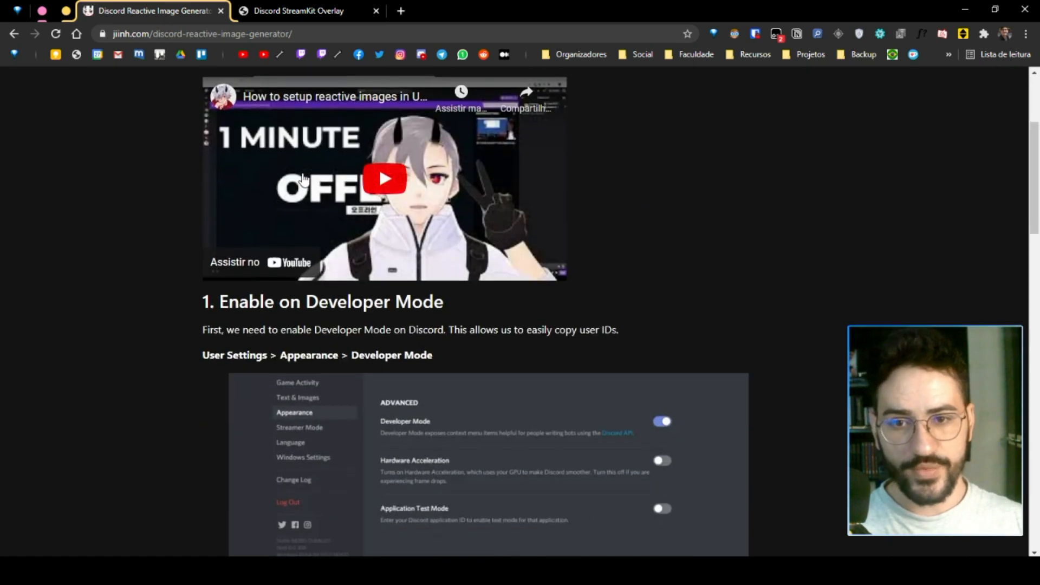
{"action": "scroll", "coordinate": [5, 151], "scroll_direction": "up", "scroll_amount": 3}
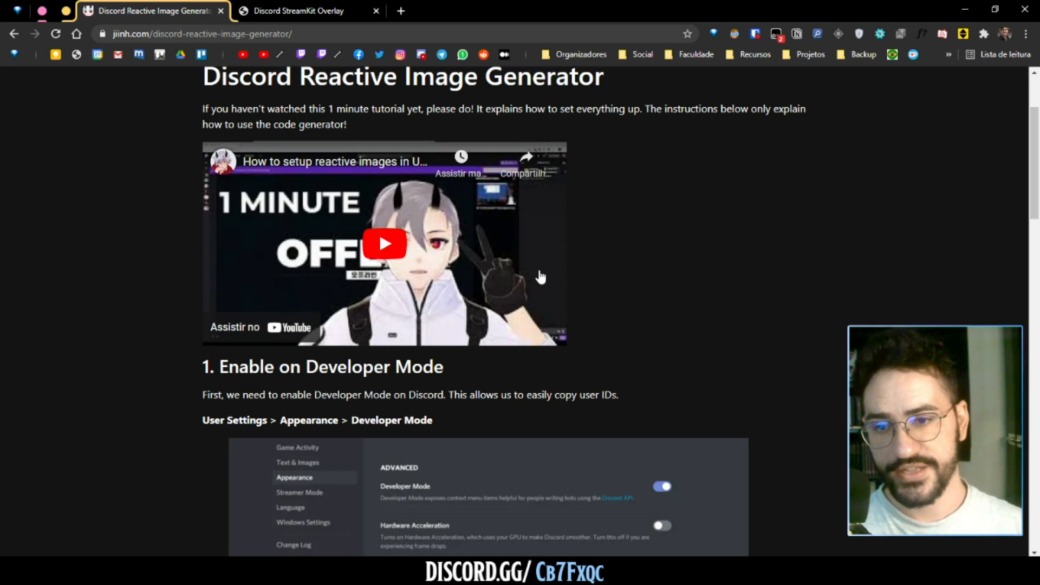
{"action": "scroll", "coordinate": [540, 278], "scroll_direction": "down", "scroll_amount": 20}
{"action": "scroll", "coordinate": [543, 267], "scroll_direction": "up", "scroll_amount": 6}
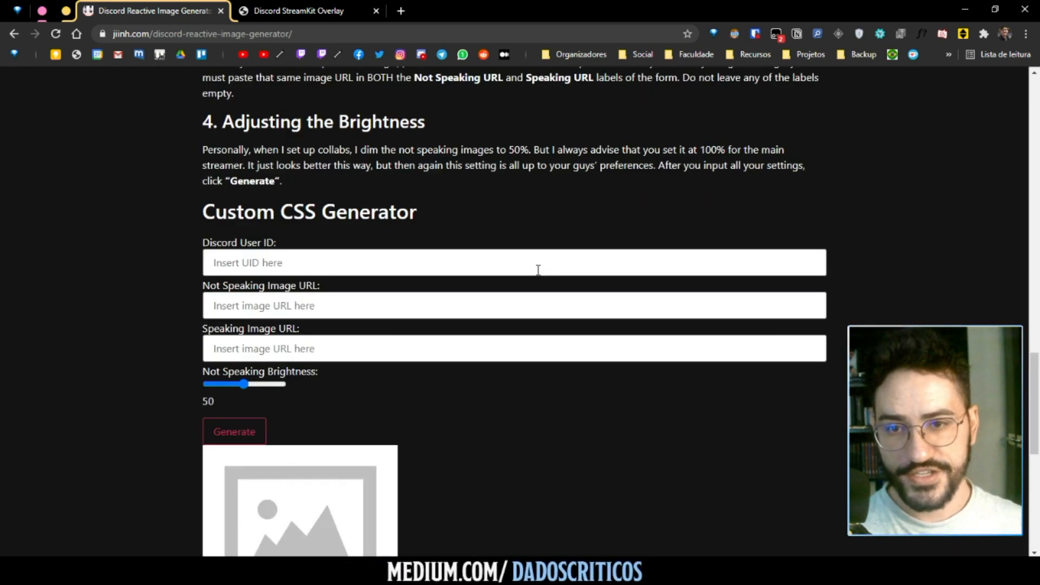
{"action": "scroll", "coordinate": [279, 241], "scroll_direction": "up", "scroll_amount": 1}
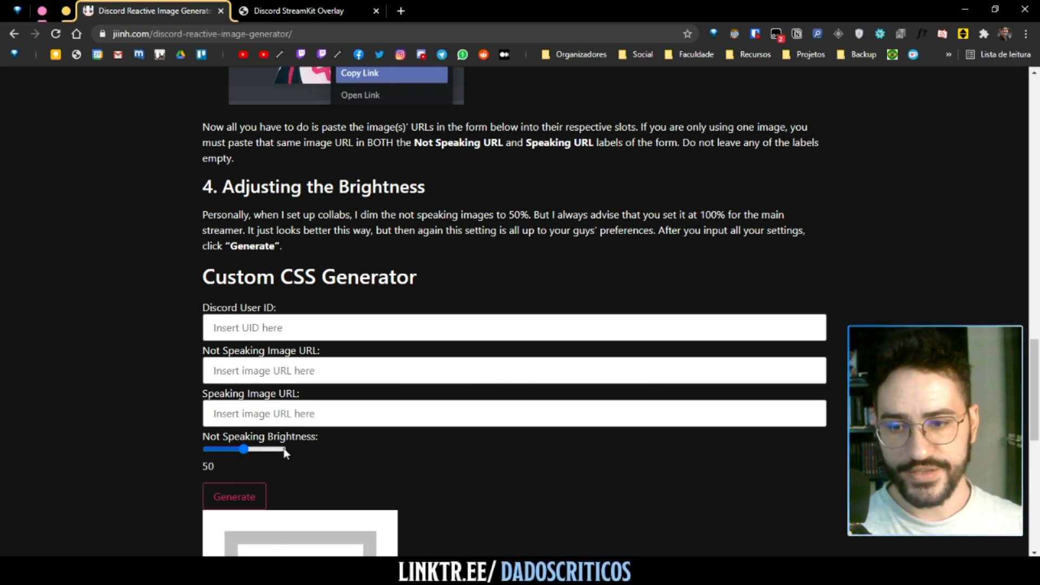
{"action": "left_click", "coordinate": [250, 326]}
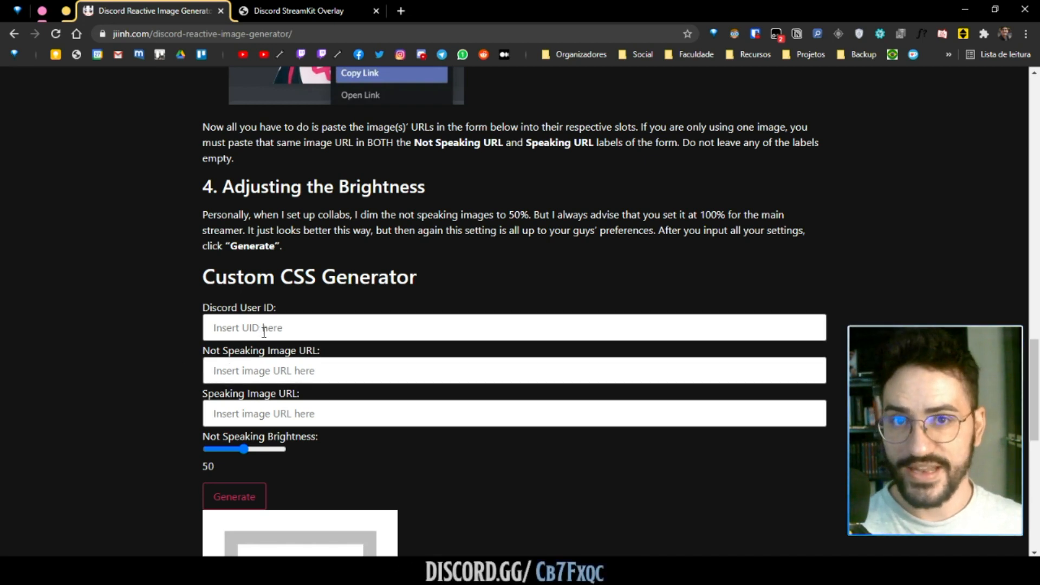
{"action": "left_click", "coordinate": [256, 413]}
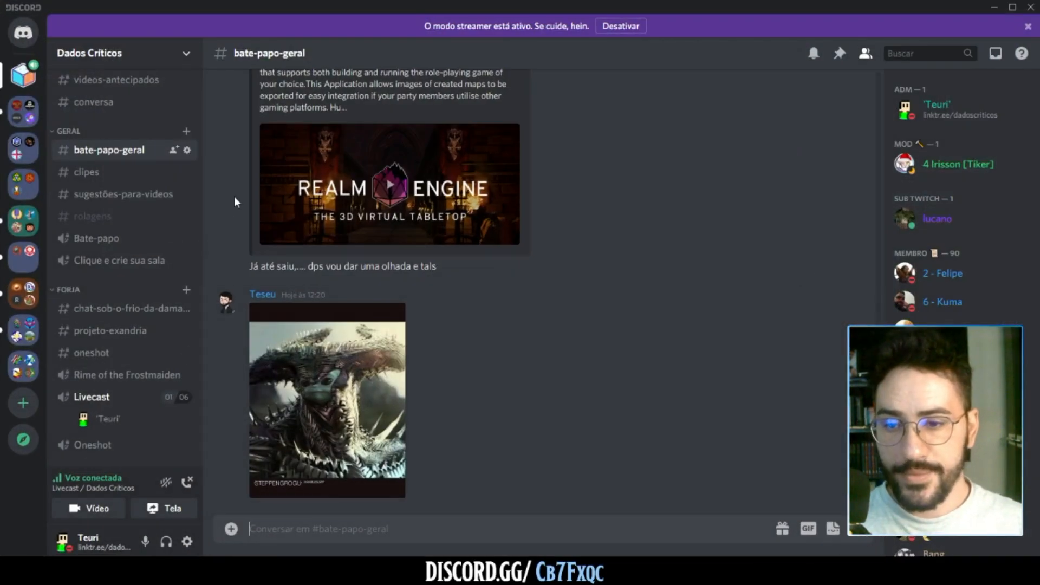
Check the Modo desenvolvedor setting in Discord's advanced settings and return to the server
{"action": "left_click", "coordinate": [187, 541]}
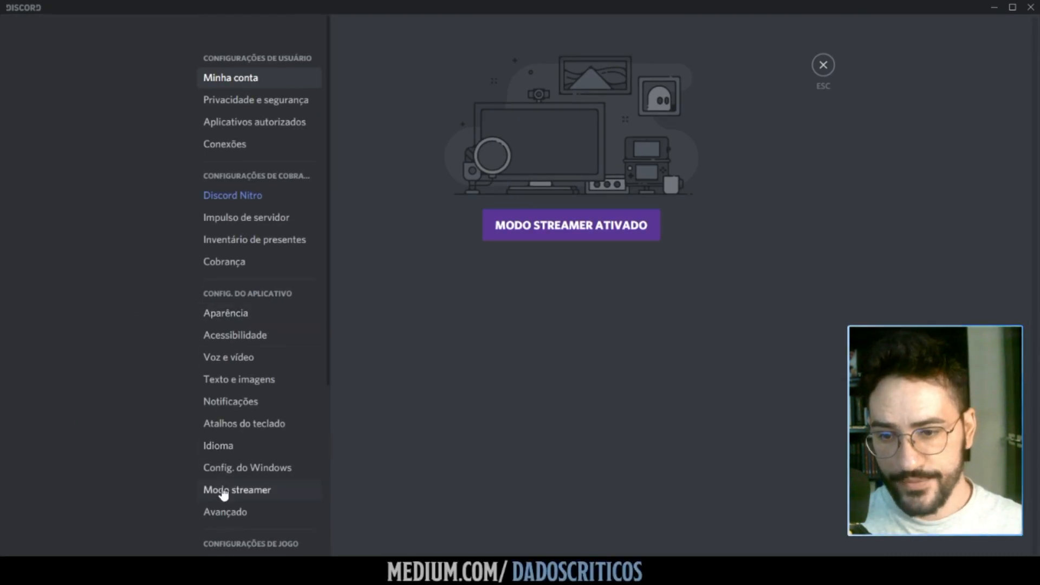
{"action": "left_click", "coordinate": [222, 516]}
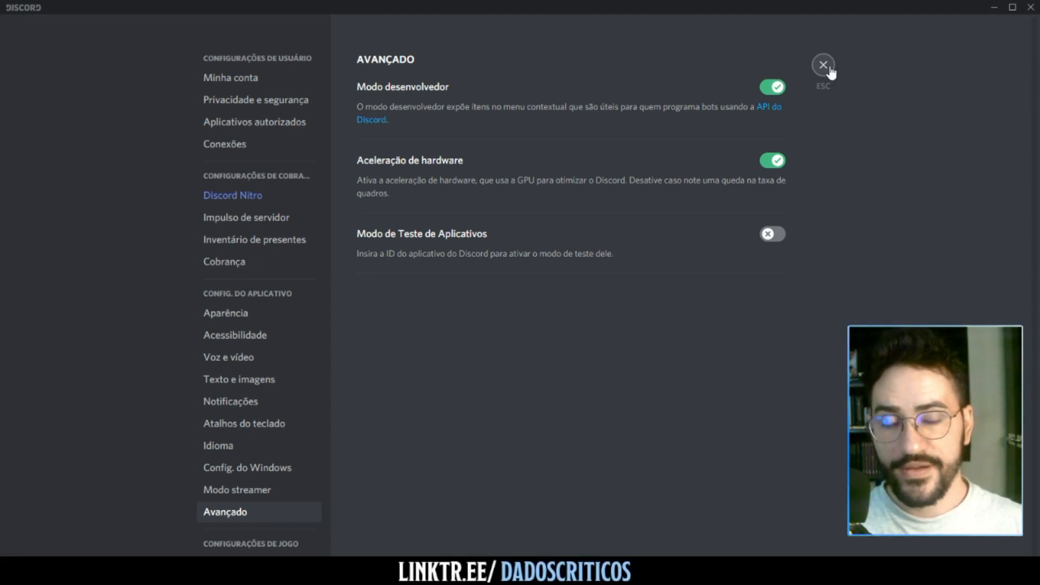
{"action": "key", "text": "Escape"}
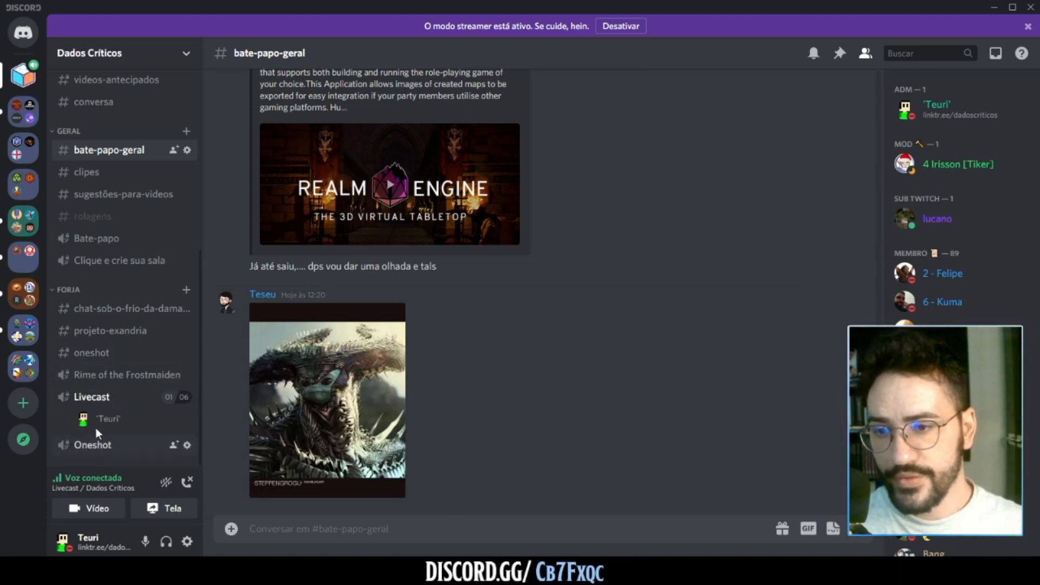
Copy the Livecast participant's user ID in Discord and paste it into the generator's Discord User ID field in the browser
{"action": "right_click", "coordinate": [104, 377]}
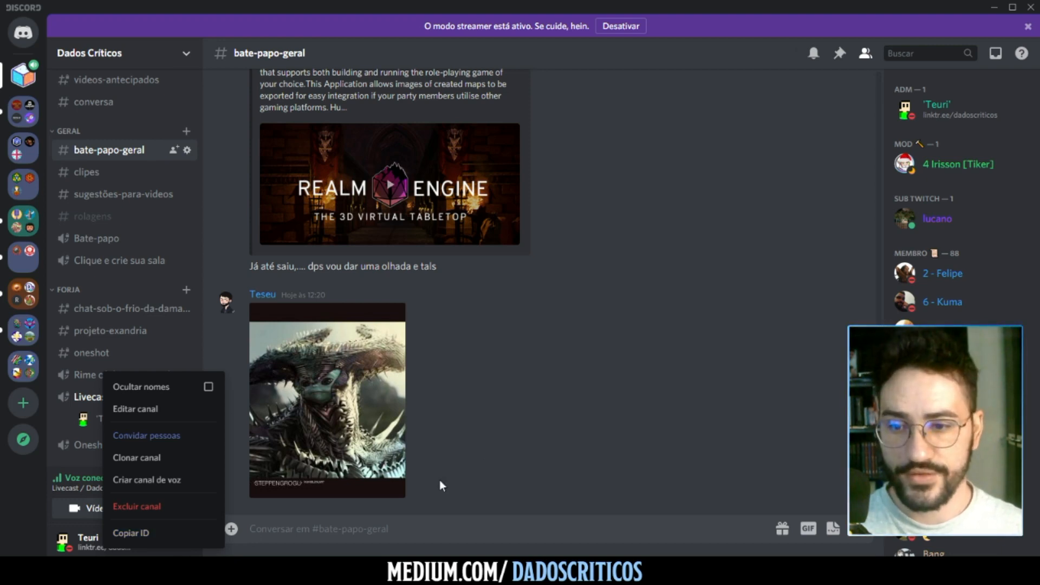
{"action": "left_click", "coordinate": [550, 413]}
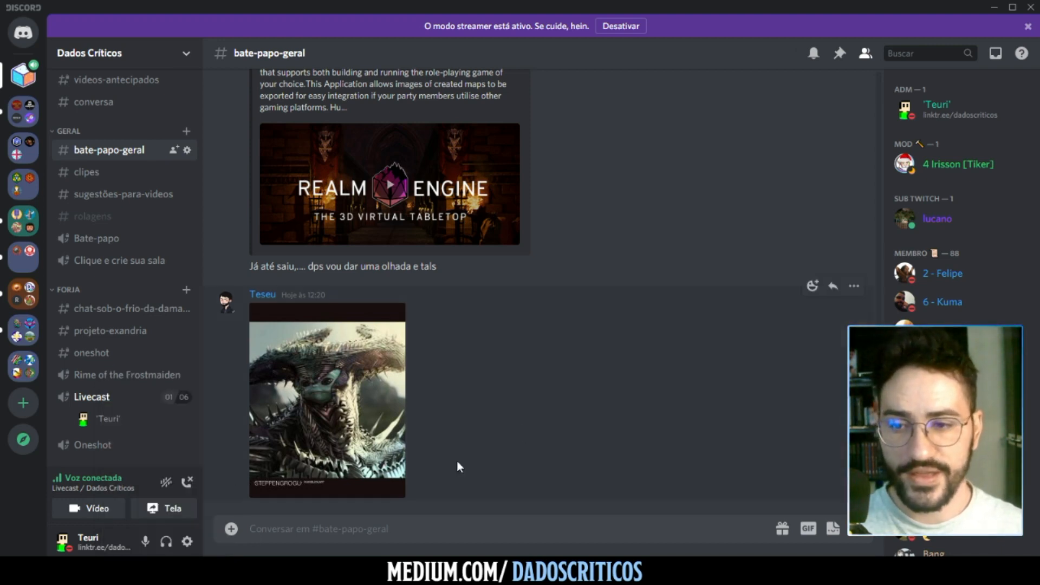
{"action": "right_click", "coordinate": [123, 422]}
{"action": "left_click", "coordinate": [152, 535]}
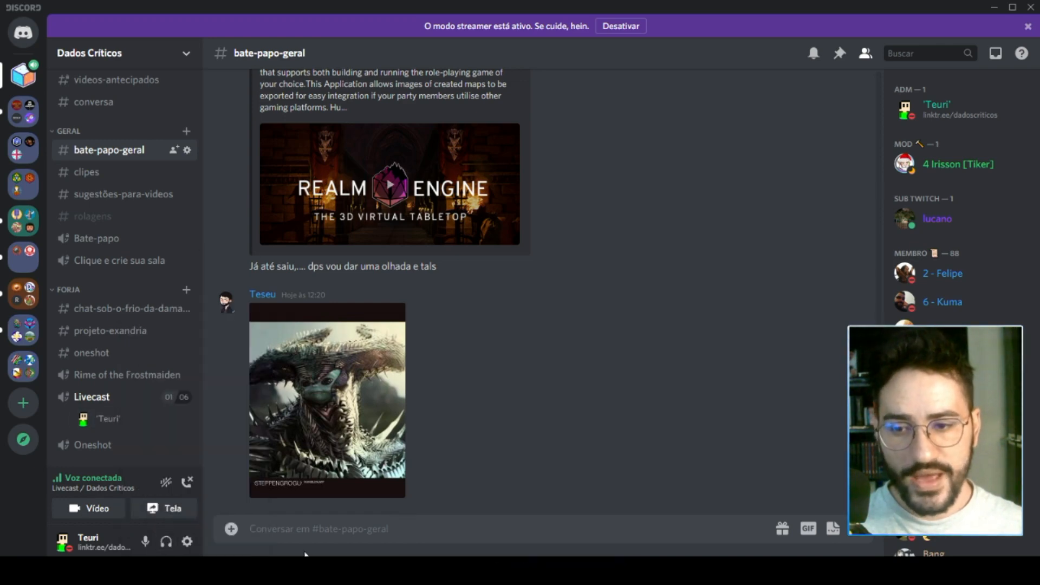
{"action": "key", "text": "alt+Tab"}
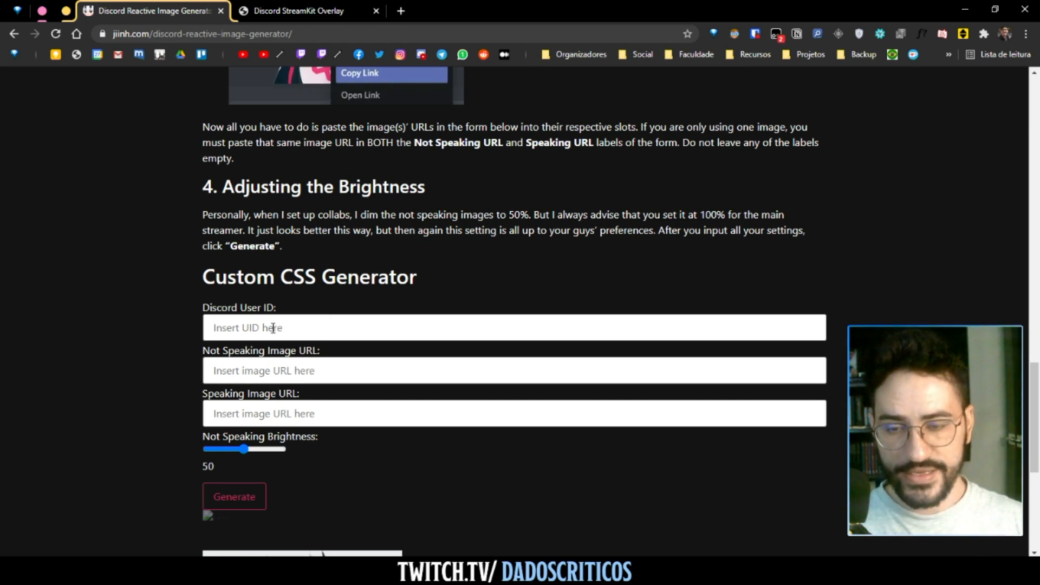
{"action": "key", "text": "ctrl+v"}
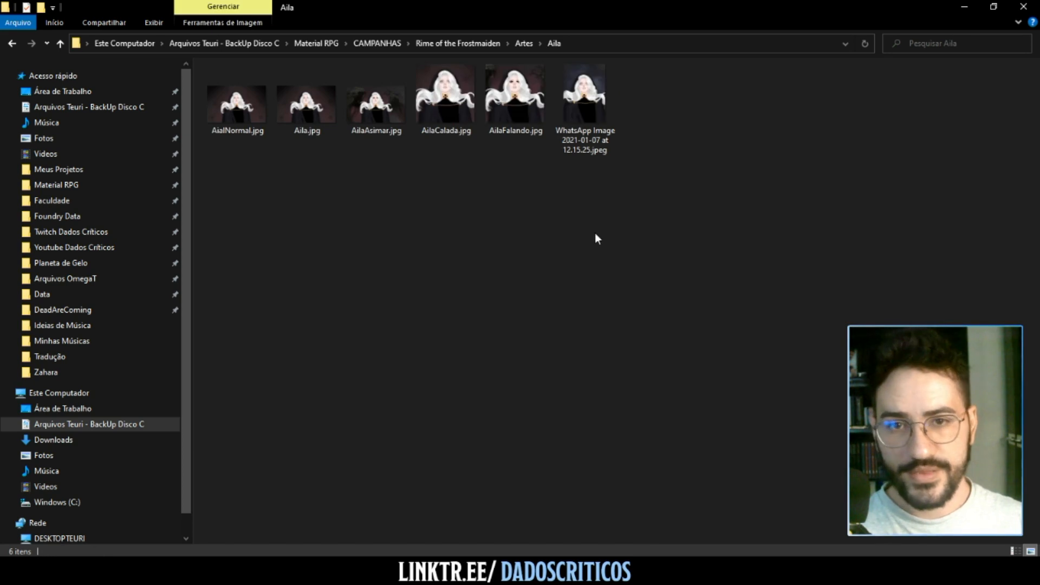
Preview AilaCalada.jpg, and copy the address of its uploaded copy on Imgur
{"action": "left_click", "coordinate": [448, 112]}
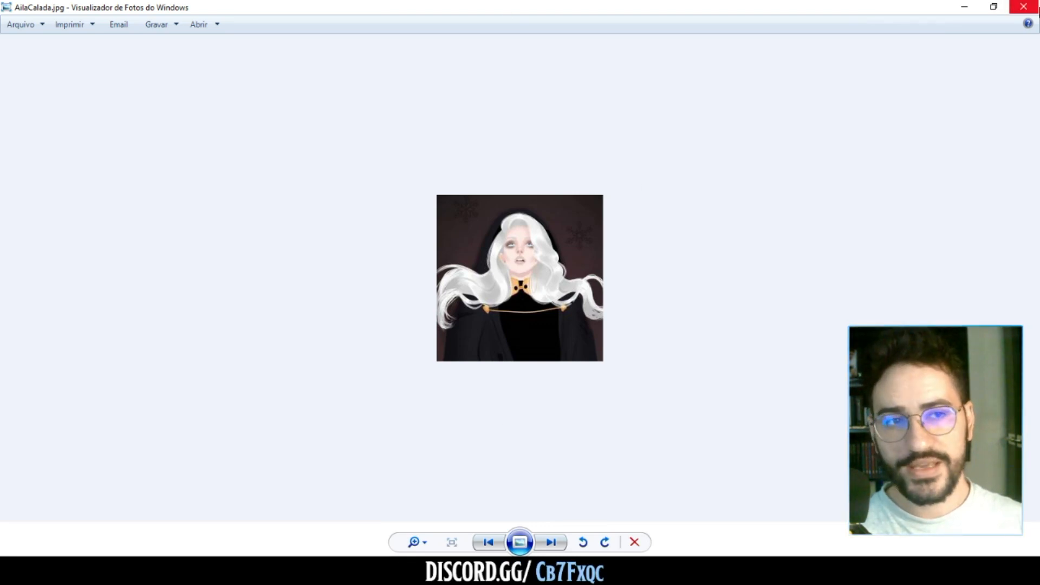
{"action": "left_click", "coordinate": [1023, 6]}
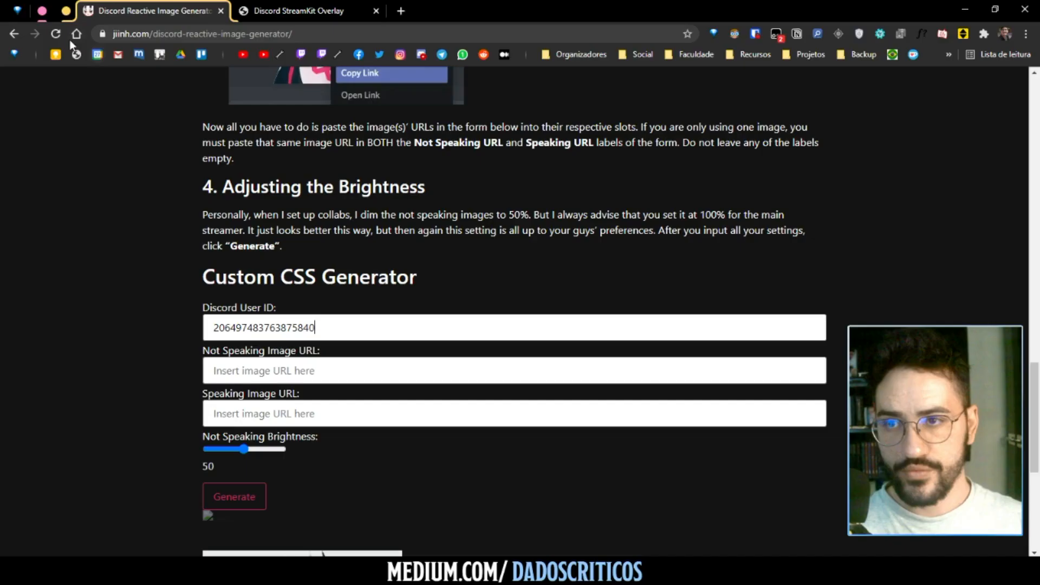
{"action": "left_click", "coordinate": [43, 10]}
{"action": "left_click", "coordinate": [276, 11]}
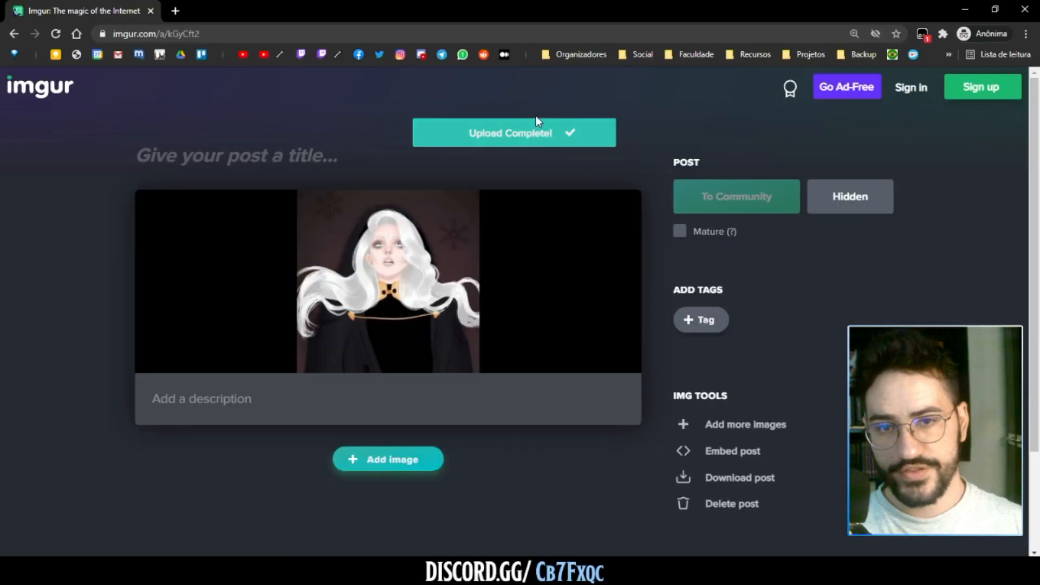
{"action": "right_click", "coordinate": [407, 289]}
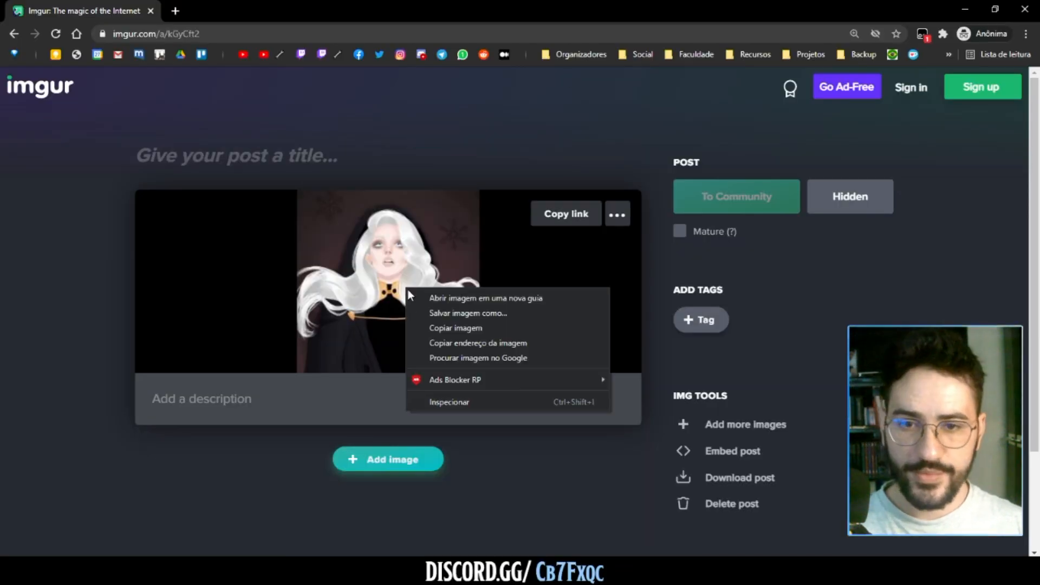
{"action": "left_click", "coordinate": [443, 343]}
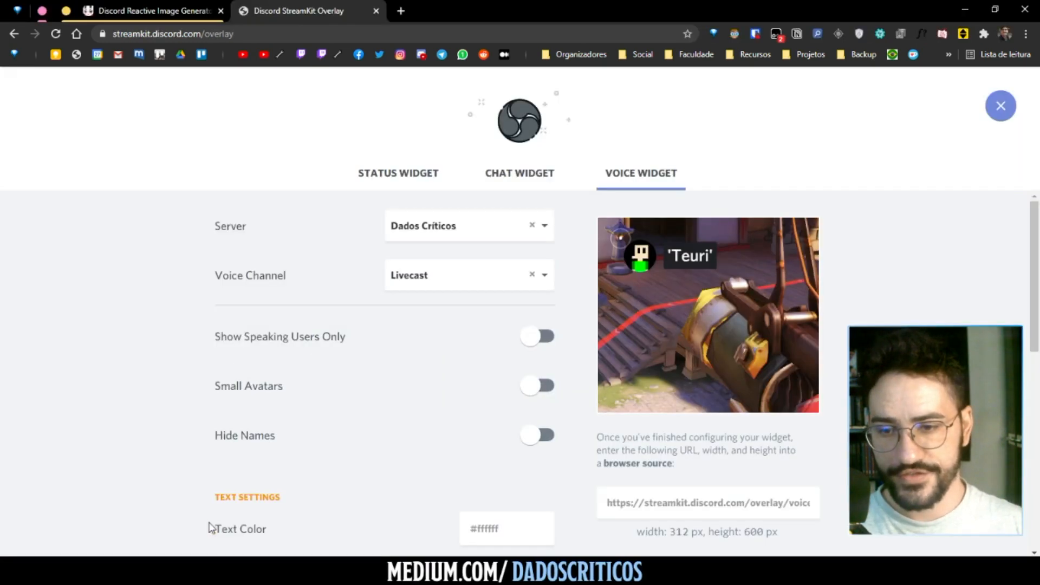
{"action": "left_click", "coordinate": [157, 11]}
{"action": "left_click", "coordinate": [239, 370]}
{"action": "type", "text": "https://i.imgur.com/1msleuY.jpg"}
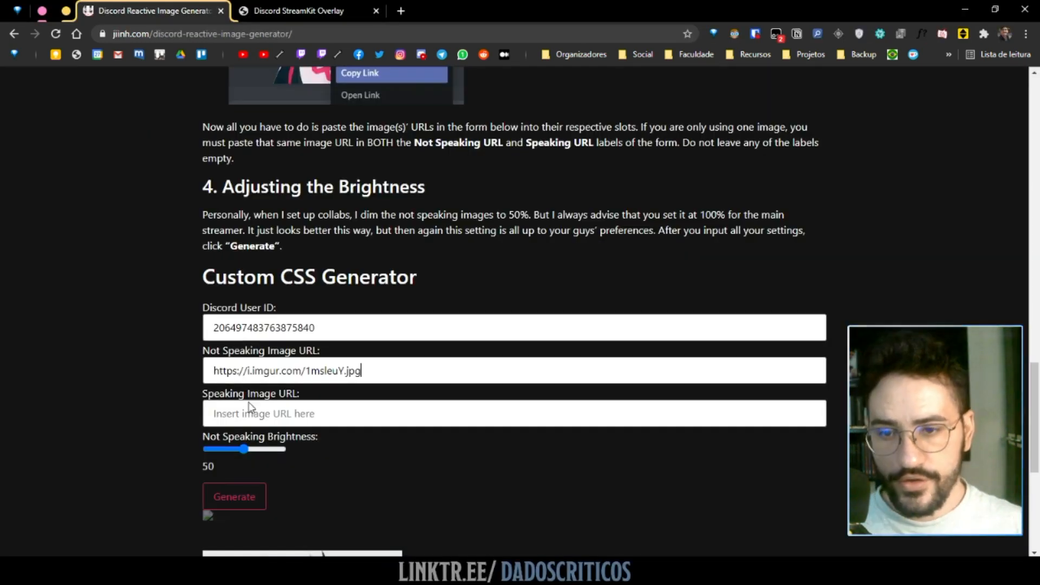
{"action": "left_click_drag", "start_coordinate": [360, 372], "coordinate": [213, 373]}
{"action": "key", "text": "ctrl+c"}
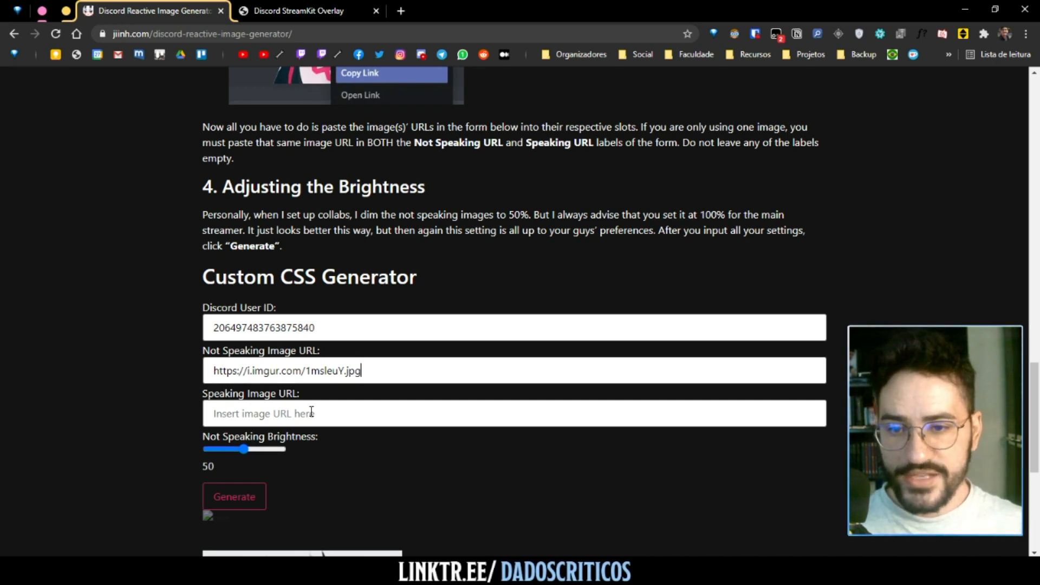
{"action": "left_click", "coordinate": [312, 412]}
{"action": "key", "text": "ctrl+v"}
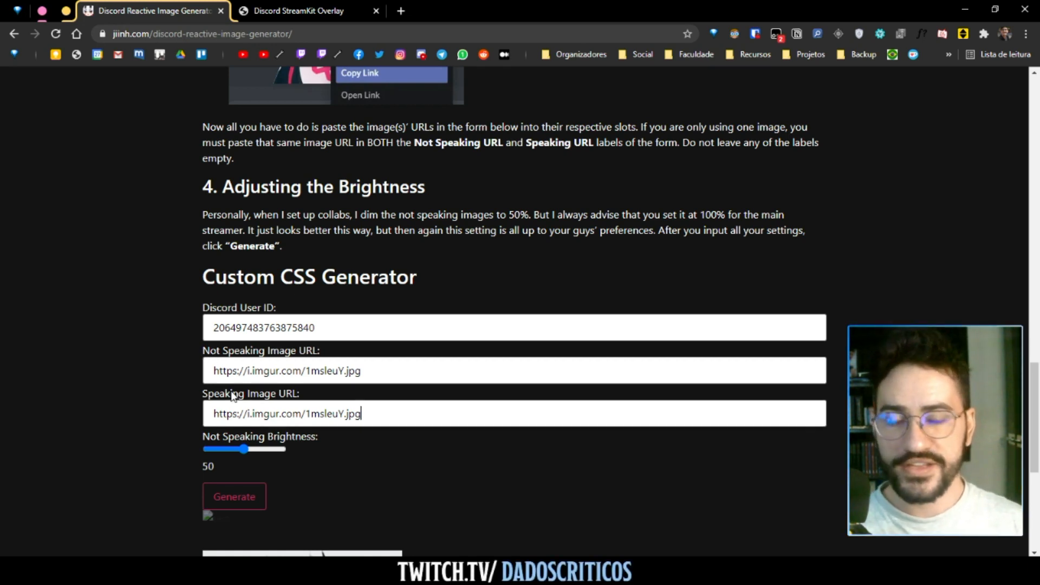
Generate the custom CSS with the not-speaking brightness at 50 and copy the whole generated code block
{"action": "left_click", "coordinate": [235, 497]}
{"action": "scroll", "coordinate": [378, 366], "scroll_direction": "down", "scroll_amount": 3}
{"action": "scroll", "coordinate": [378, 366], "scroll_direction": "down", "scroll_amount": 6}
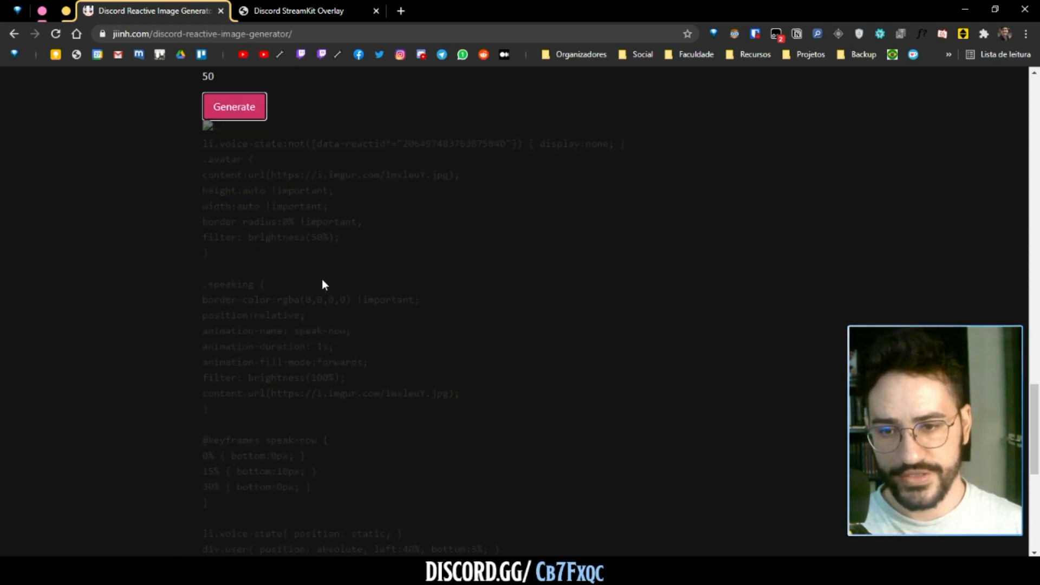
{"action": "scroll", "coordinate": [323, 280], "scroll_direction": "up", "scroll_amount": 5}
{"action": "left_click_drag", "start_coordinate": [200, 337], "coordinate": [665, 453]}
{"action": "scroll", "coordinate": [239, 345], "scroll_direction": "down", "scroll_amount": 9}
{"action": "scroll", "coordinate": [307, 344], "scroll_direction": "down", "scroll_amount": 5}
{"action": "scroll", "coordinate": [463, 305], "scroll_direction": "up", "scroll_amount": 6}
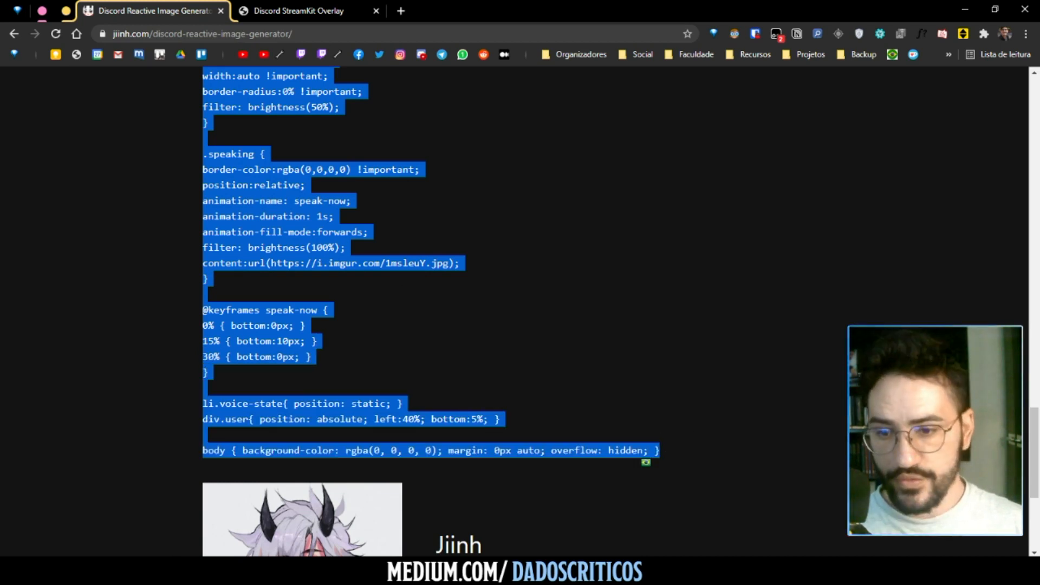
Switch to OBS and replace the custom CSS of the DiscordPessoasFalando source with the generated code
{"action": "key", "text": "alt+Tab"}
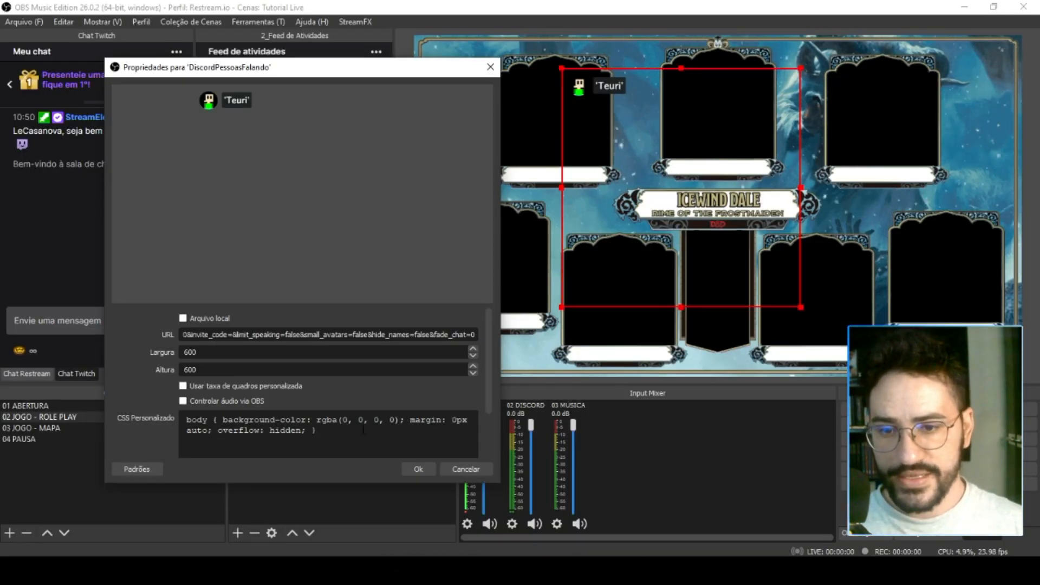
{"action": "left_click", "coordinate": [363, 429]}
{"action": "key", "text": "ctrl+a"}
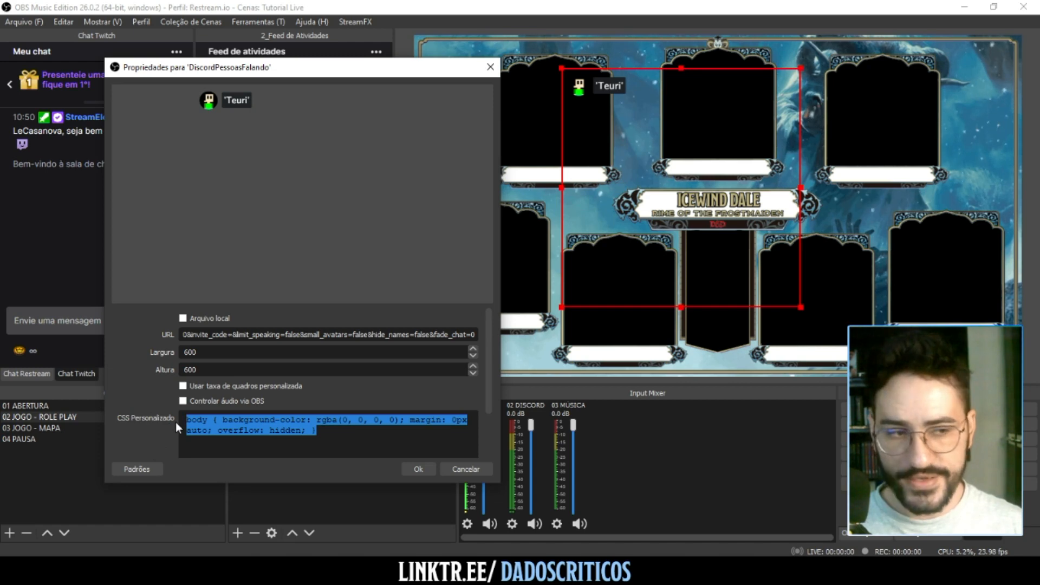
{"action": "key", "text": "Delete"}
{"action": "key", "text": "ctrl+v"}
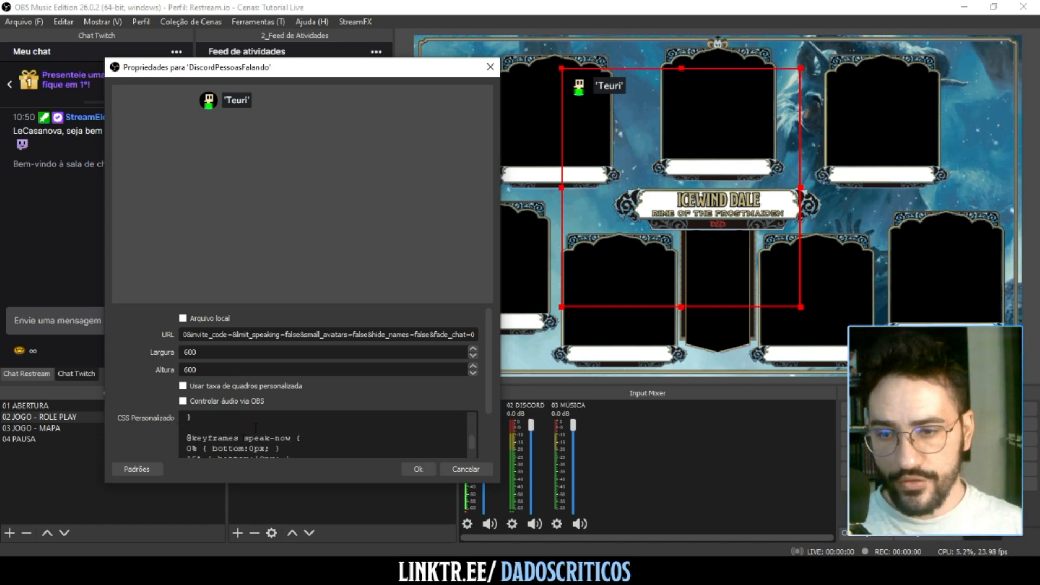
{"action": "scroll", "coordinate": [256, 428], "scroll_direction": "up", "scroll_amount": 3}
{"action": "left_click", "coordinate": [418, 469]}
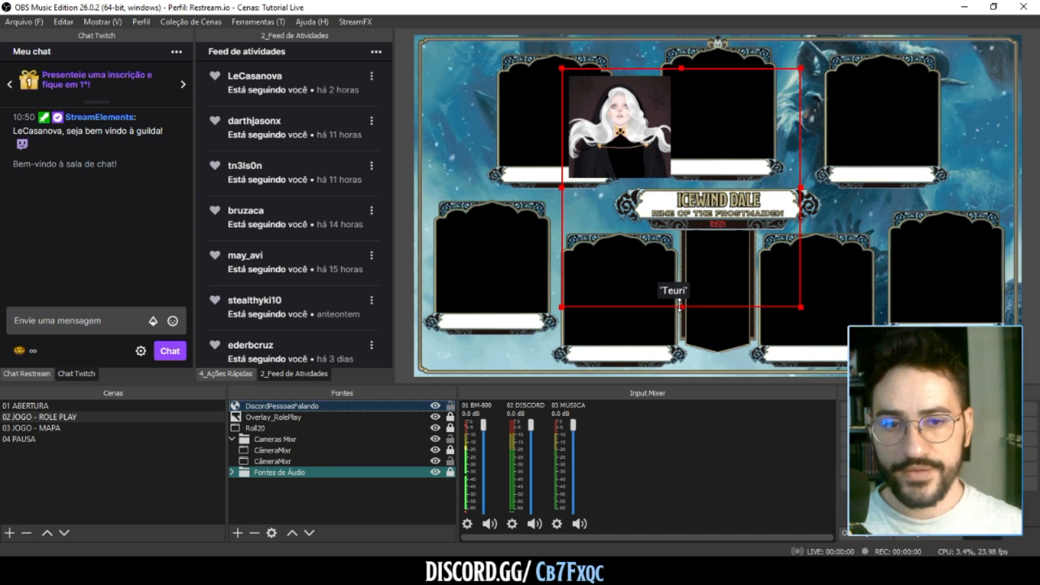
Crop the bottom and right side of the DiscordPessoasFalando source down to the character image
{"action": "left_click_drag", "start_coordinate": [679, 306], "coordinate": [664, 194]}
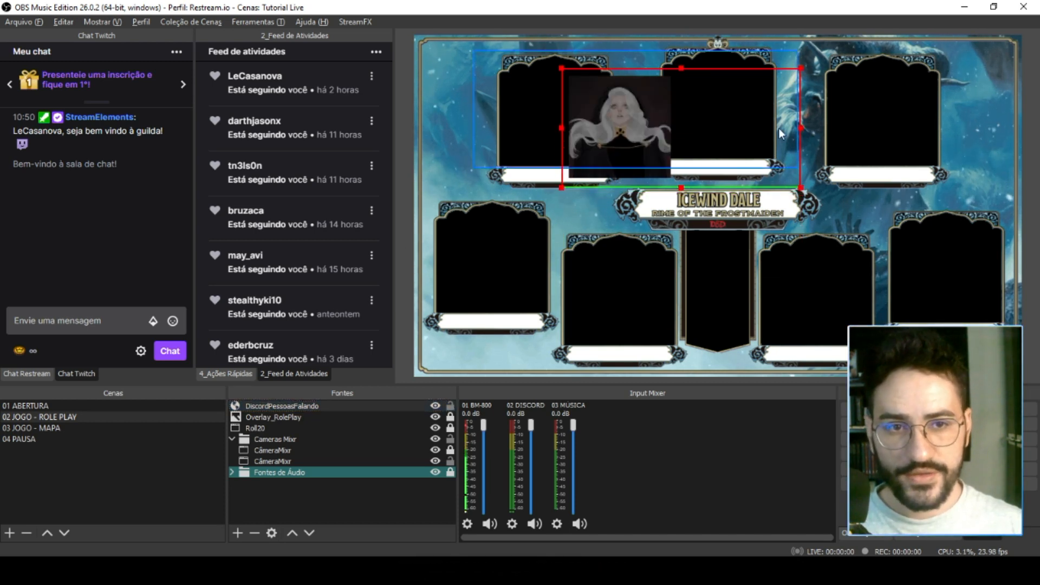
{"action": "left_click_drag", "start_coordinate": [801, 127], "coordinate": [681, 100]}
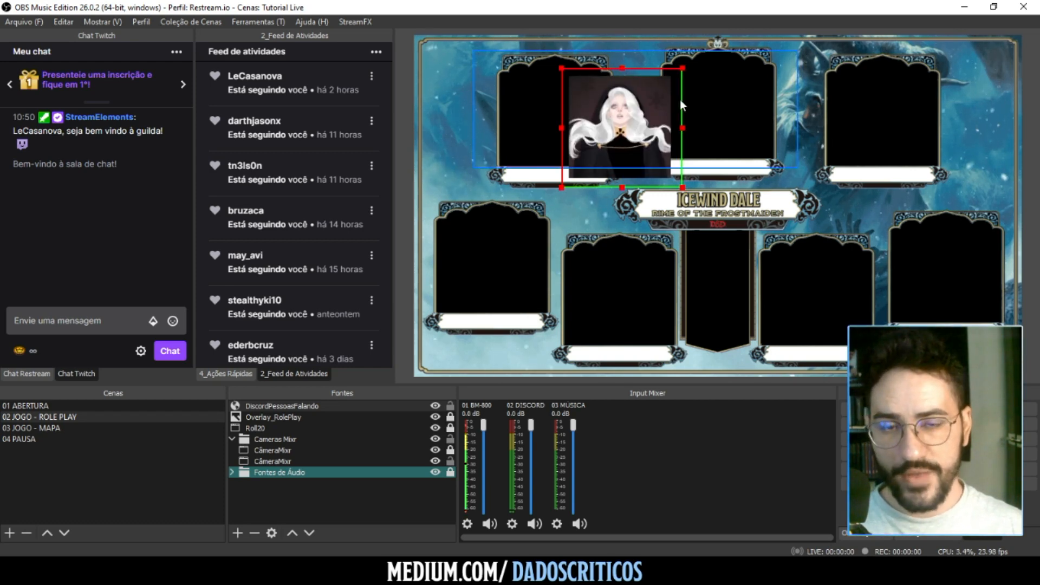
Fit the cropped character image into the overlay's upper-left frame and place its source beneath Overlay_RolePlay
{"action": "left_click_drag", "start_coordinate": [618, 116], "coordinate": [550, 104]}
{"action": "left_click_drag", "start_coordinate": [617, 176], "coordinate": [631, 190]}
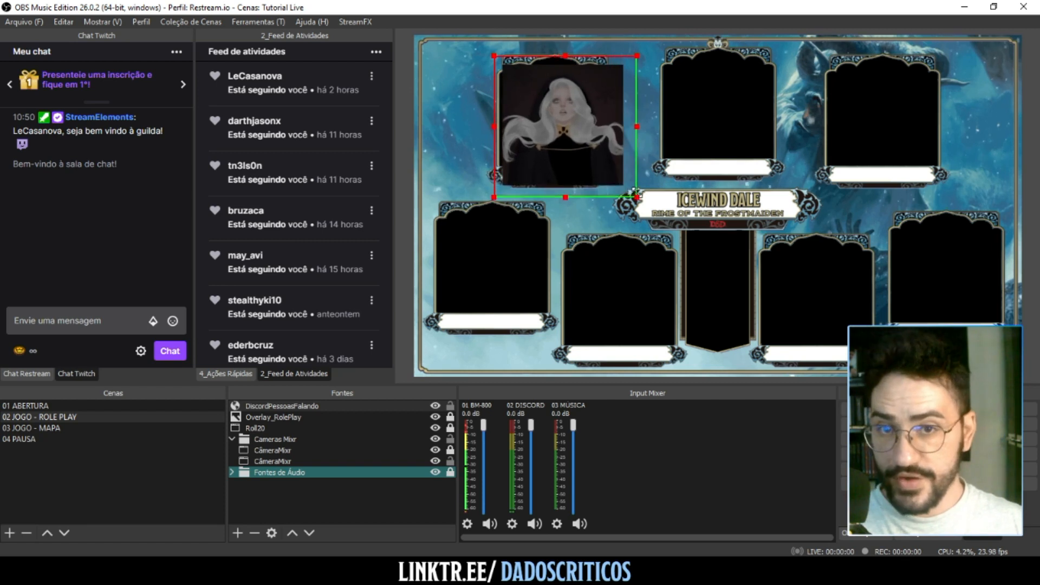
{"action": "left_click_drag", "start_coordinate": [593, 154], "coordinate": [573, 142]}
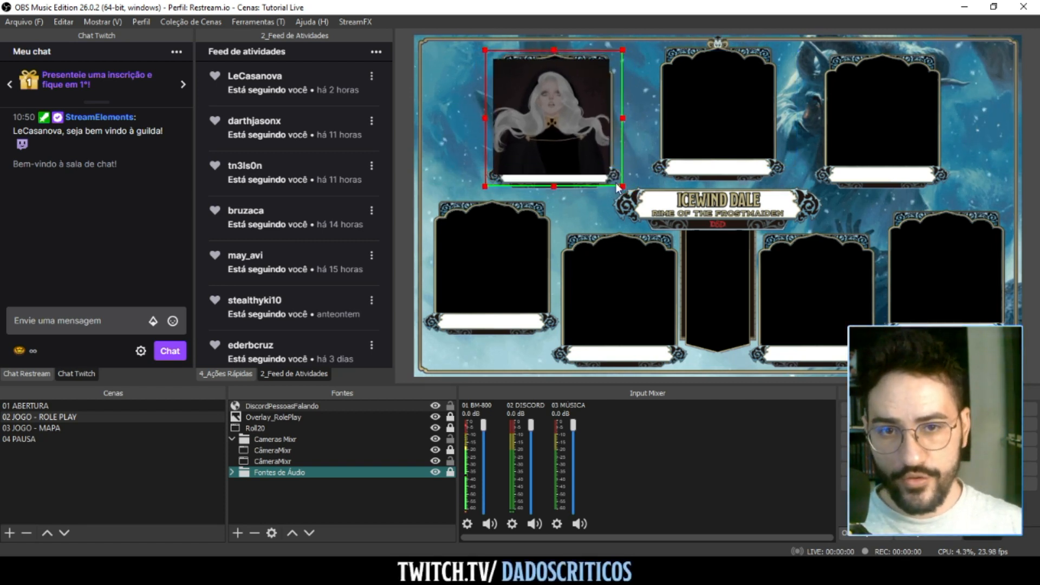
{"action": "left_click_drag", "start_coordinate": [623, 186], "coordinate": [629, 187]}
{"action": "left_click_drag", "start_coordinate": [282, 406], "coordinate": [284, 425]}
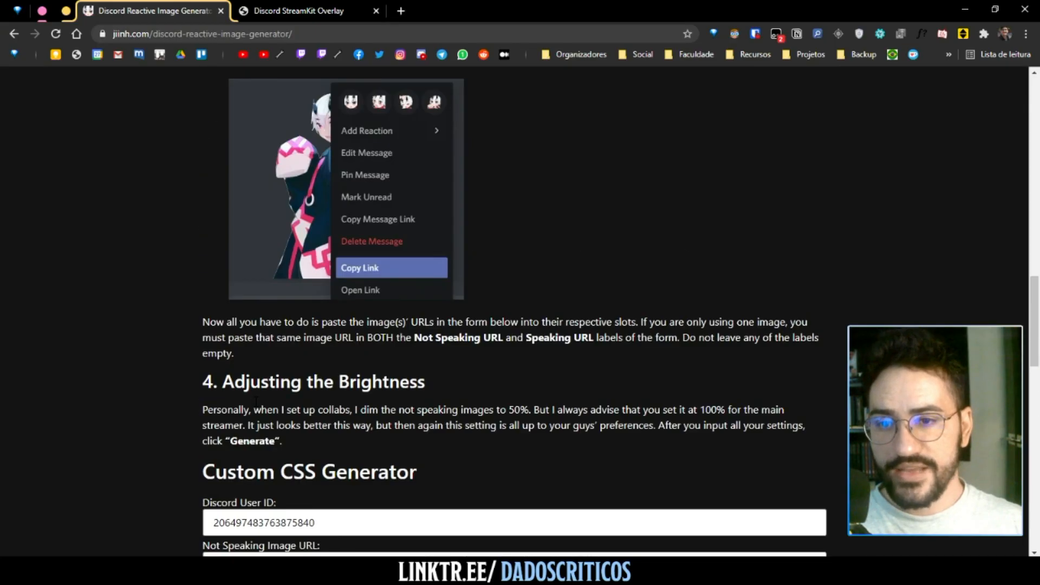
Switch to the browser and check the Not Speaking and Speaking Image URL fields, selecting the Speaking Image URL
{"action": "scroll", "coordinate": [256, 401], "scroll_direction": "down", "scroll_amount": 3}
{"action": "left_click", "coordinate": [260, 370]}
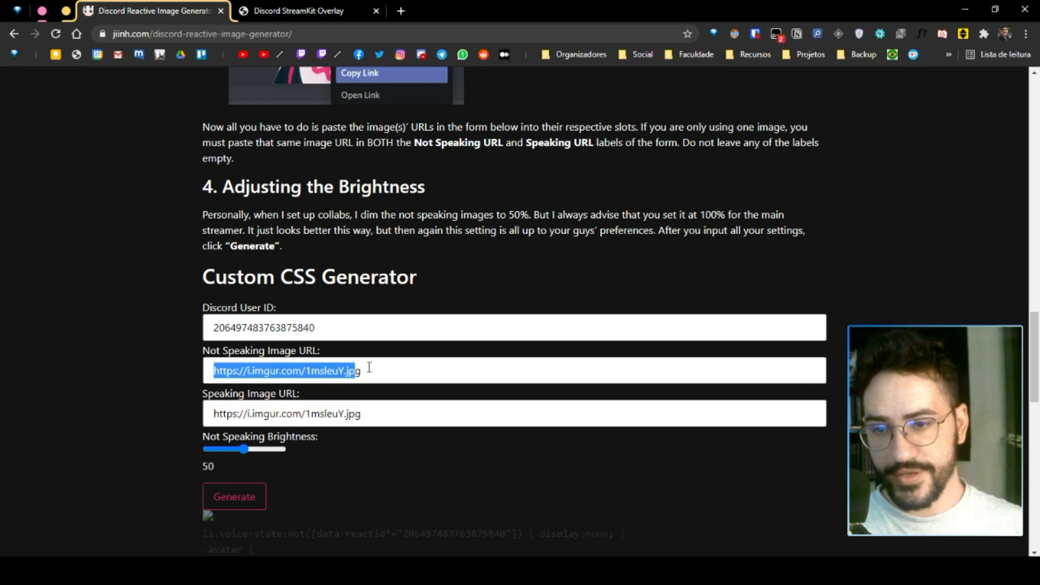
{"action": "triple_click", "coordinate": [368, 370]}
{"action": "left_click", "coordinate": [244, 423]}
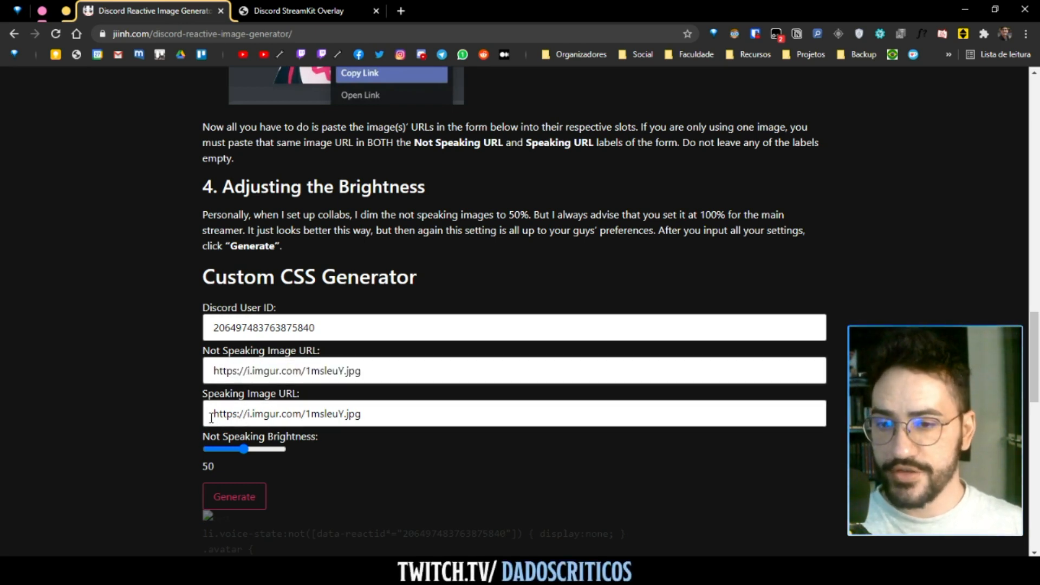
{"action": "left_click_drag", "start_coordinate": [209, 415], "coordinate": [443, 413]}
{"action": "key", "text": "ctrl+c"}
Switch to the Aila image folder and compare AilaCalada.jpg with AilaFalando.jpg in the photo viewer
{"action": "key", "text": "alt+Tab"}
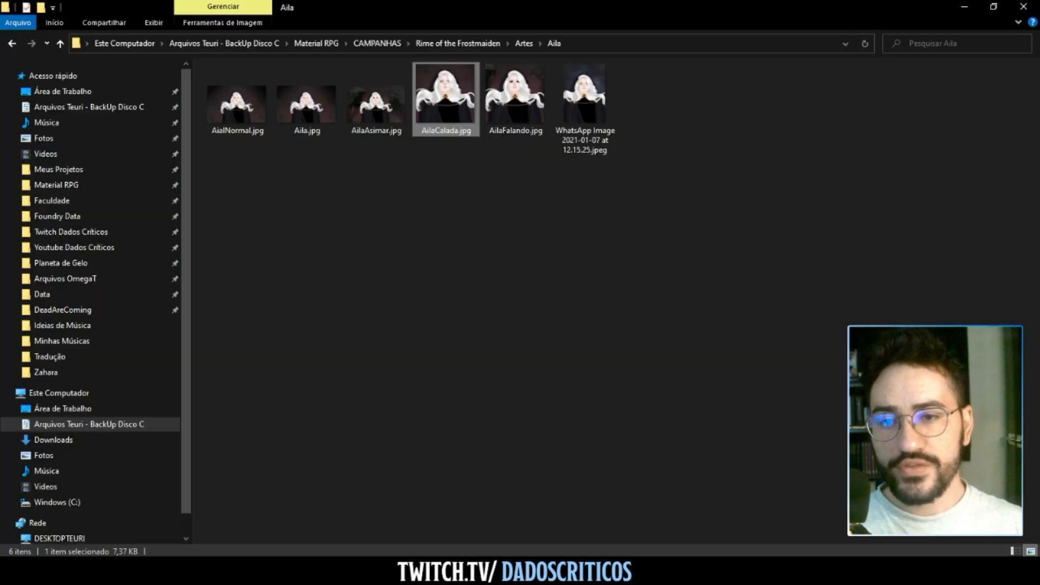
{"action": "double_click", "coordinate": [445, 111]}
{"action": "key", "text": "Right"}
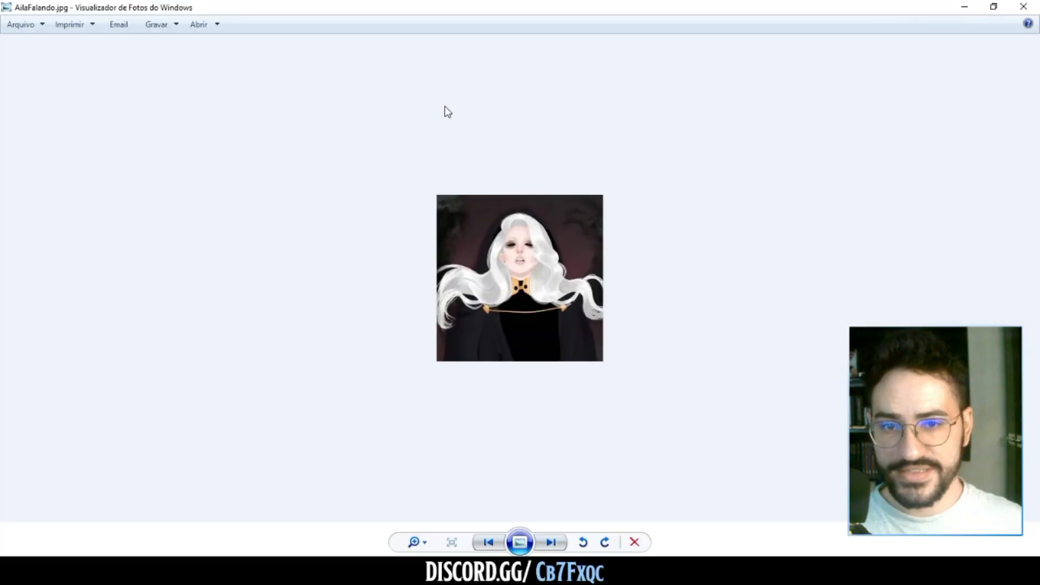
{"action": "key", "text": "Left"}
{"action": "key", "text": "Right"}
{"action": "key", "text": "Left"}
{"action": "key", "text": "Right"}
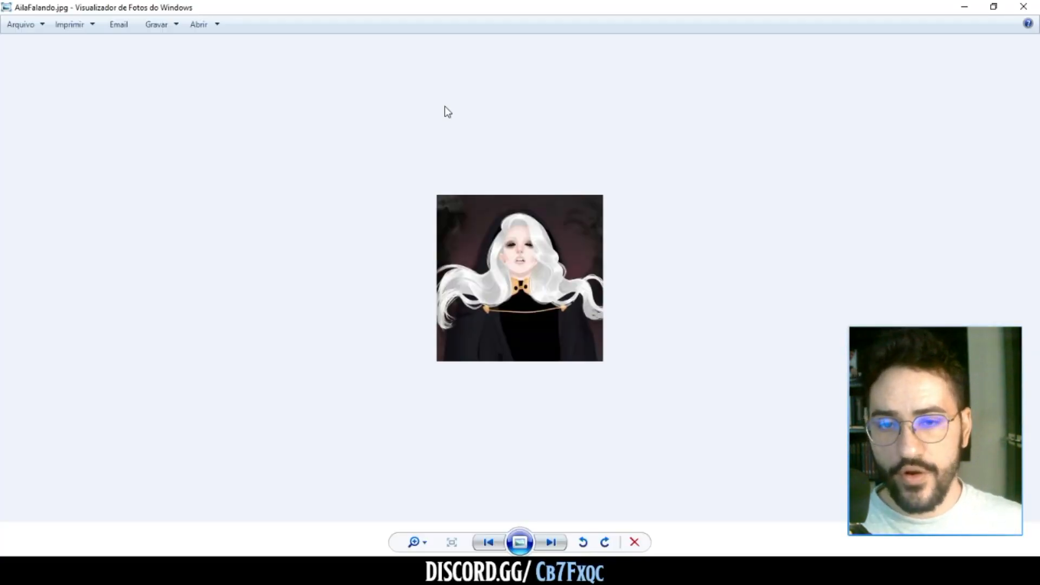
{"action": "key", "text": "Left"}
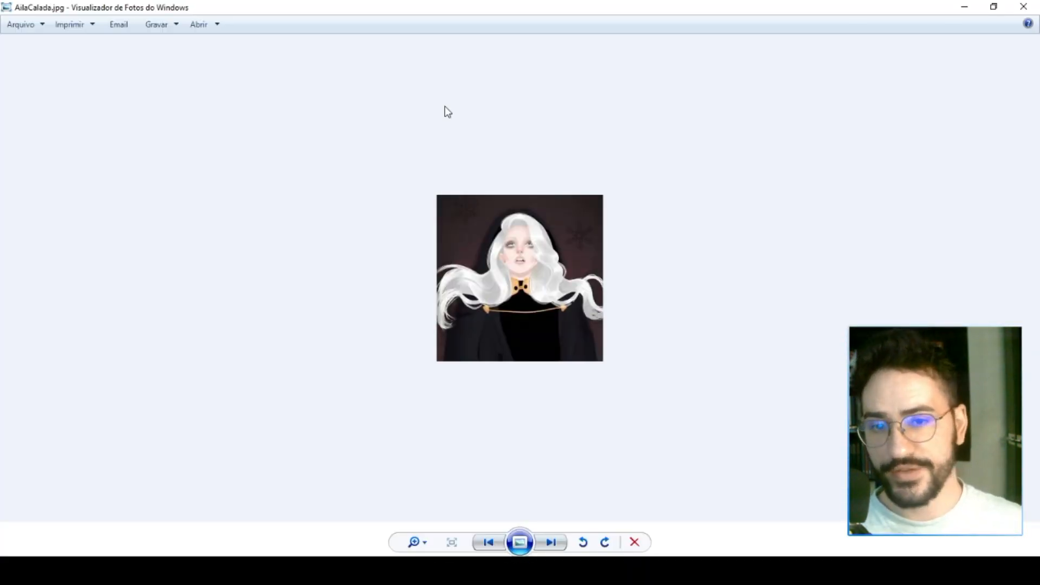
{"action": "key", "text": "Right"}
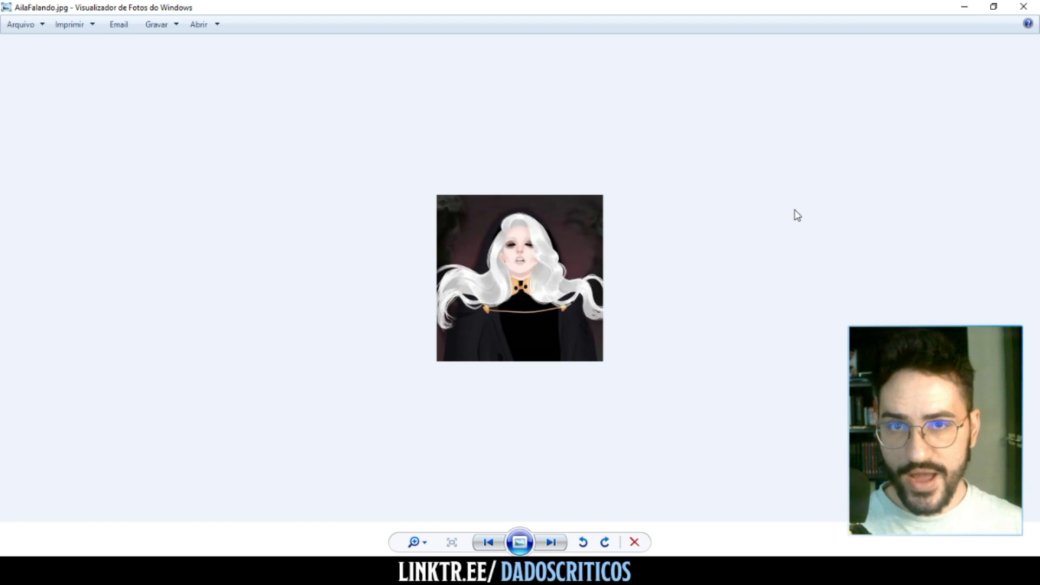
Add AilaFalando.jpg to the Imgur post and copy the address of the uploaded image
{"action": "left_click", "coordinate": [966, 11]}
{"action": "left_click_drag", "start_coordinate": [515, 93], "coordinate": [409, 412]}
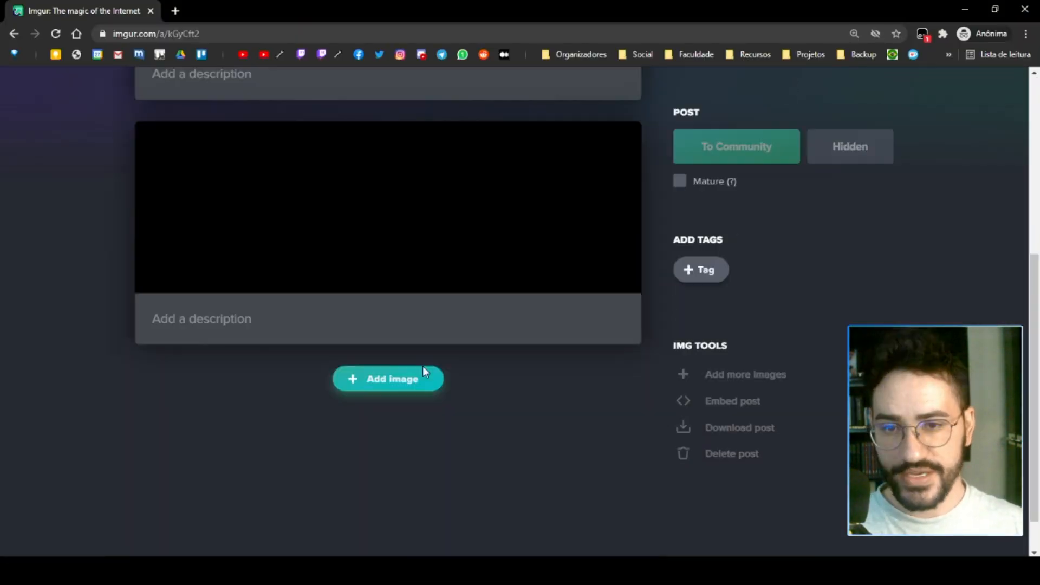
{"action": "right_click", "coordinate": [386, 307]}
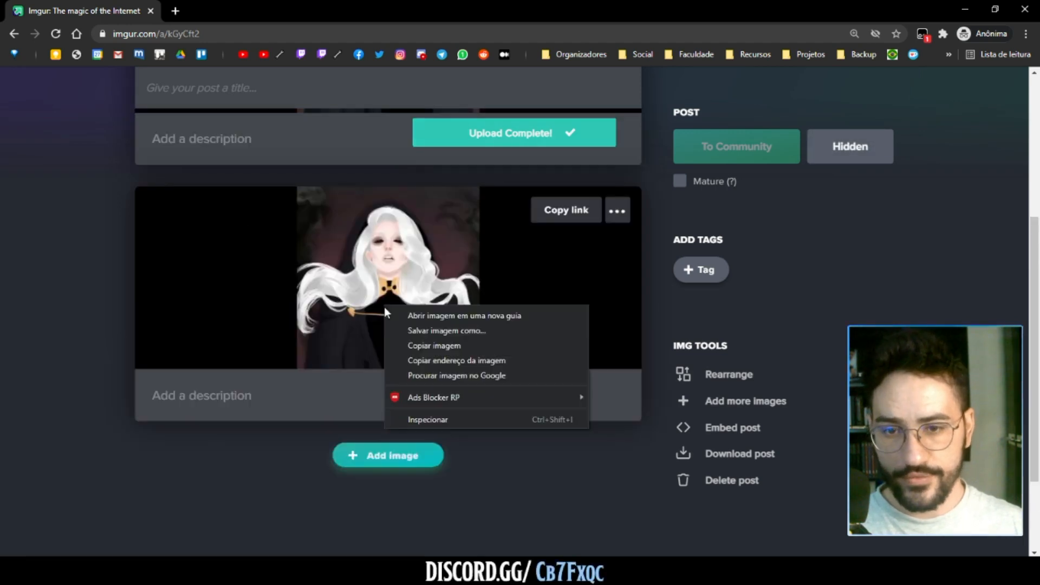
{"action": "left_click", "coordinate": [436, 355]}
{"action": "key", "text": "alt+Tab"}
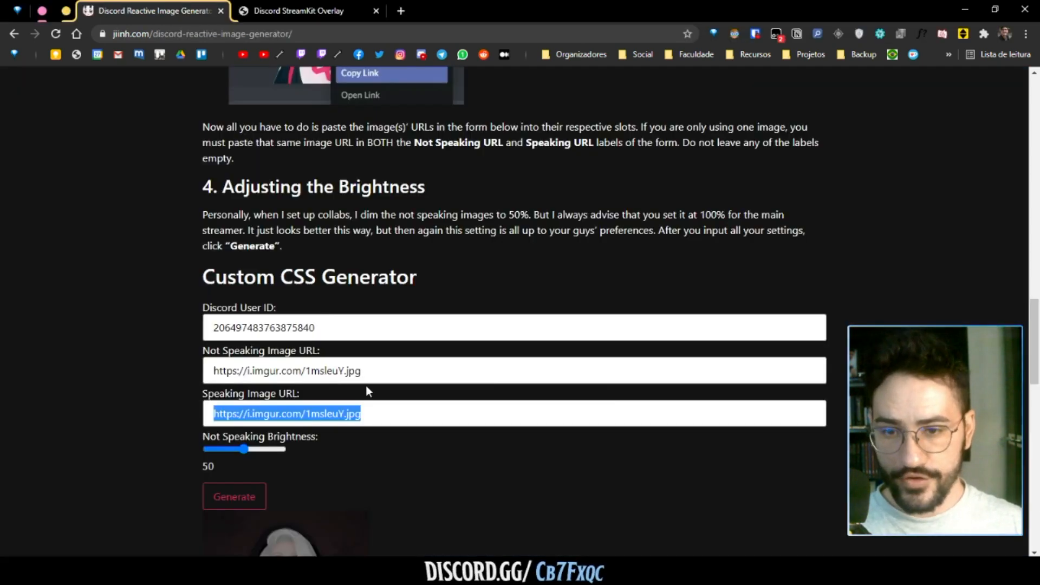
{"action": "key", "text": "ctrl+v"}
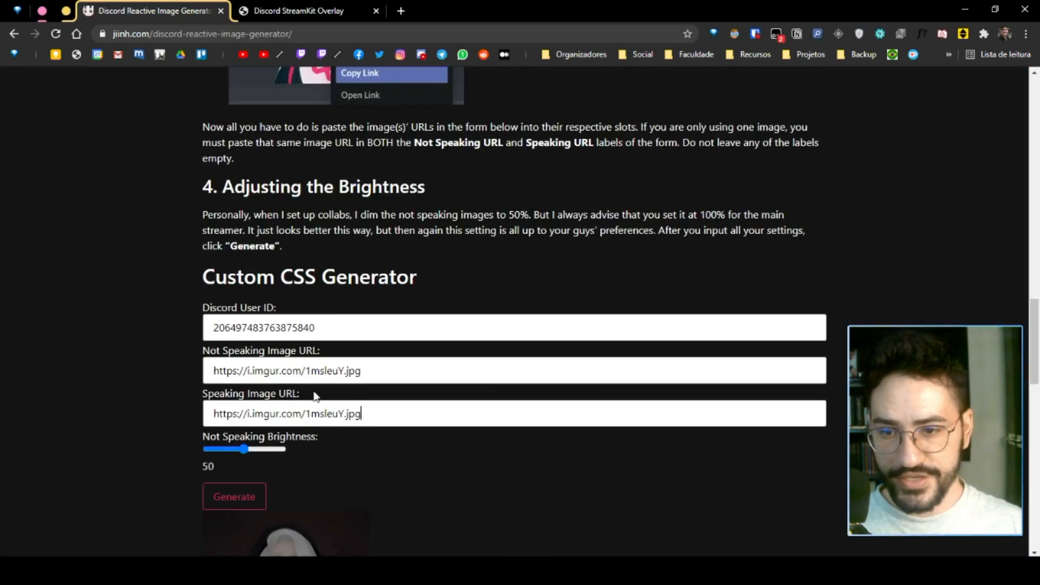
{"action": "triple_click", "coordinate": [232, 411]}
{"action": "type", "text": "https://i.imgur.com/5K9YsBN.jpg"}
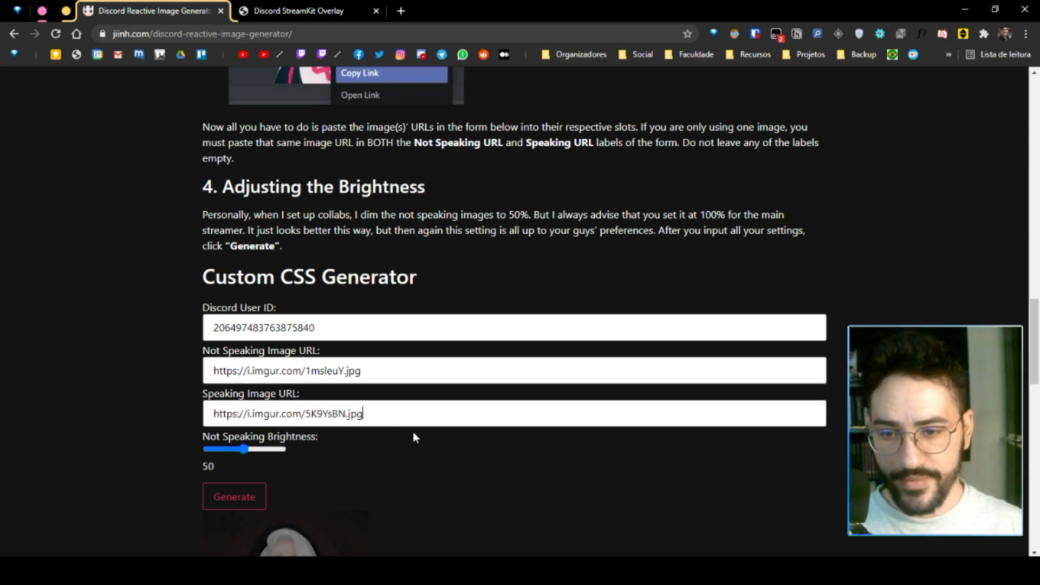
Generate the custom CSS with the separate speaking image and copy the entire code block
{"action": "left_click", "coordinate": [234, 497]}
{"action": "scroll", "coordinate": [324, 434], "scroll_direction": "down", "scroll_amount": 5}
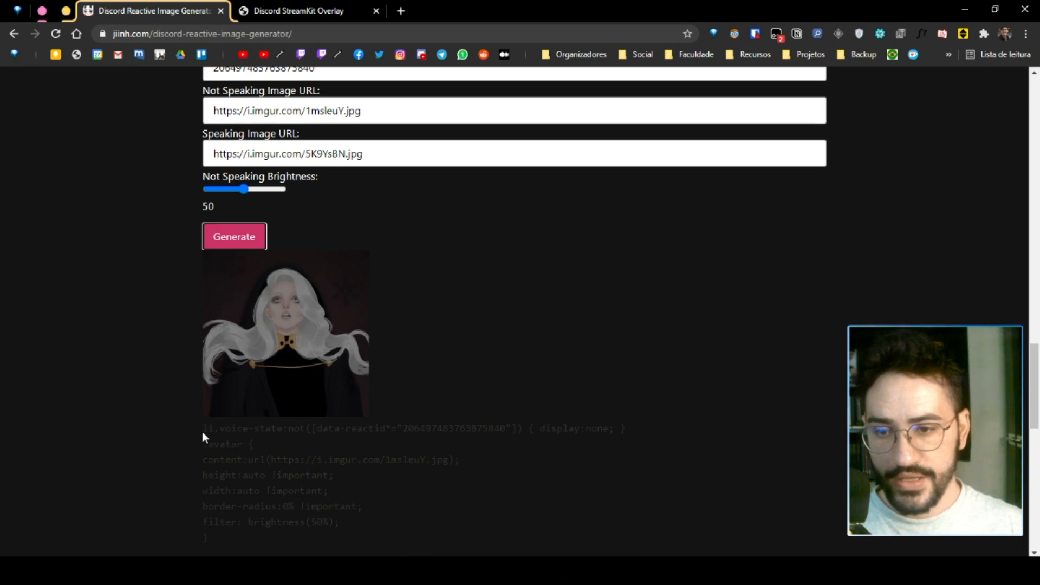
{"action": "left_click_drag", "start_coordinate": [203, 431], "coordinate": [675, 411]}
Switch to OBS and overwrite the DiscordPessoasFalando source's custom CSS with the newly generated code
{"action": "key", "text": "alt+Tab"}
{"action": "double_click", "coordinate": [274, 418]}
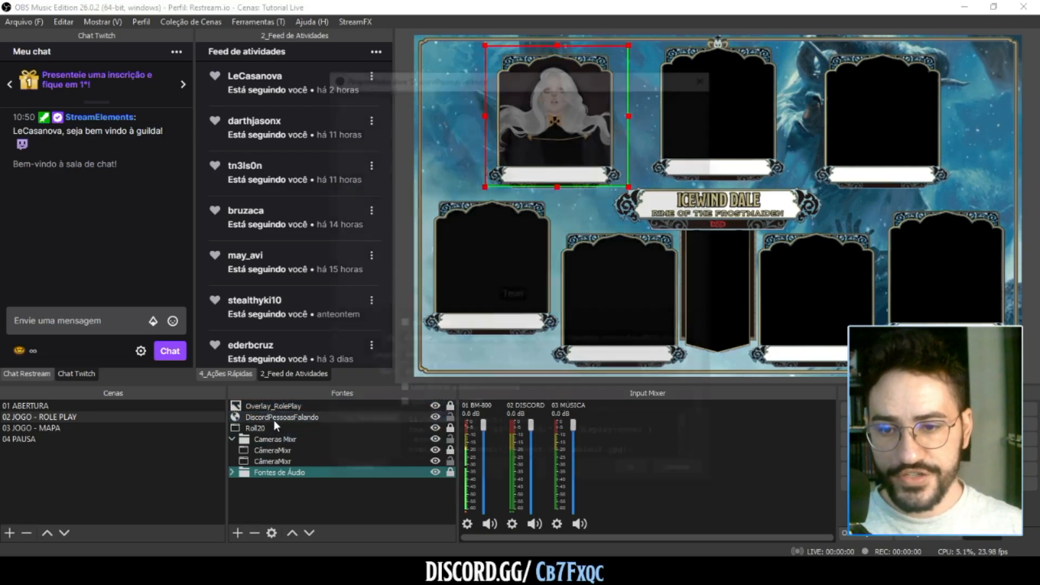
{"action": "key", "text": "ctrl+a"}
{"action": "type", "text": "div.user{ position: absolute; left:40%; bottom:5%; }  body { background-color: rgba(0, 0, 0, 0); margin: 0px auto; overflow: hidden; }"}
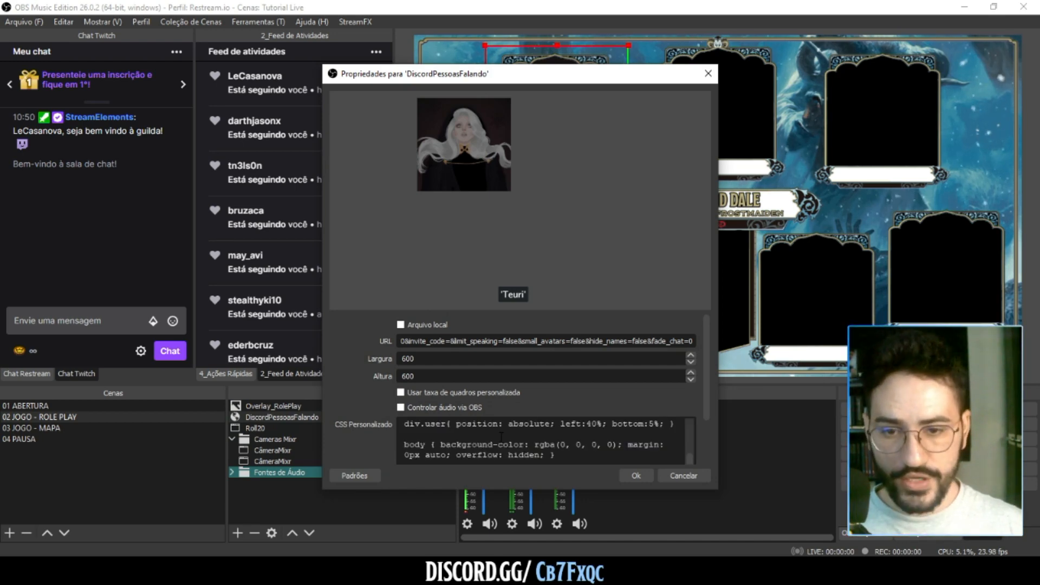
{"action": "left_click", "coordinate": [635, 471]}
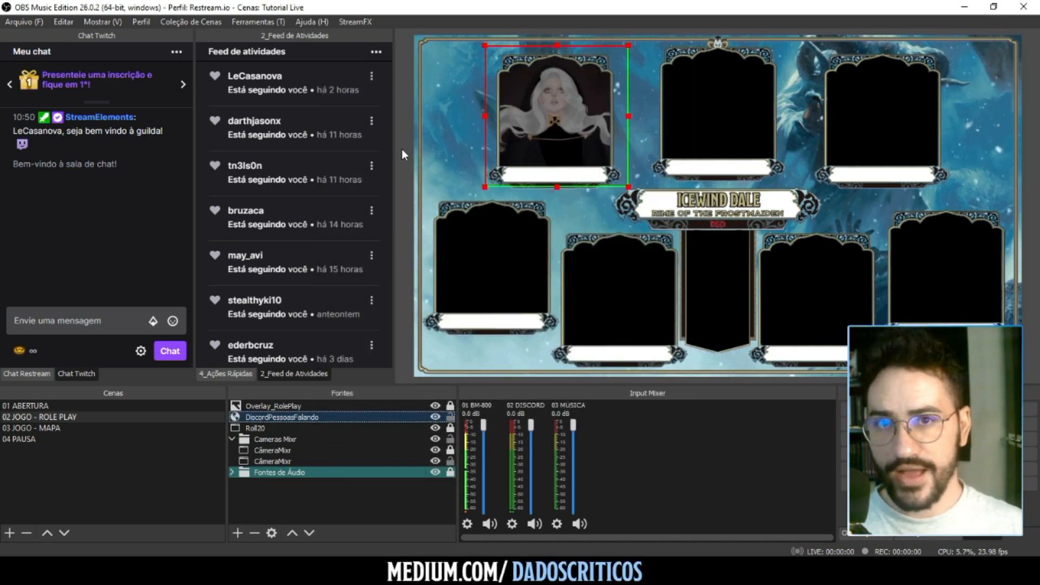
Open toGaiusCalado.jpg and GaiusFalando.jpg from the Gaius folder to compare the closed-mouth and open-mouth versions
{"action": "left_click", "coordinate": [214, 416]}
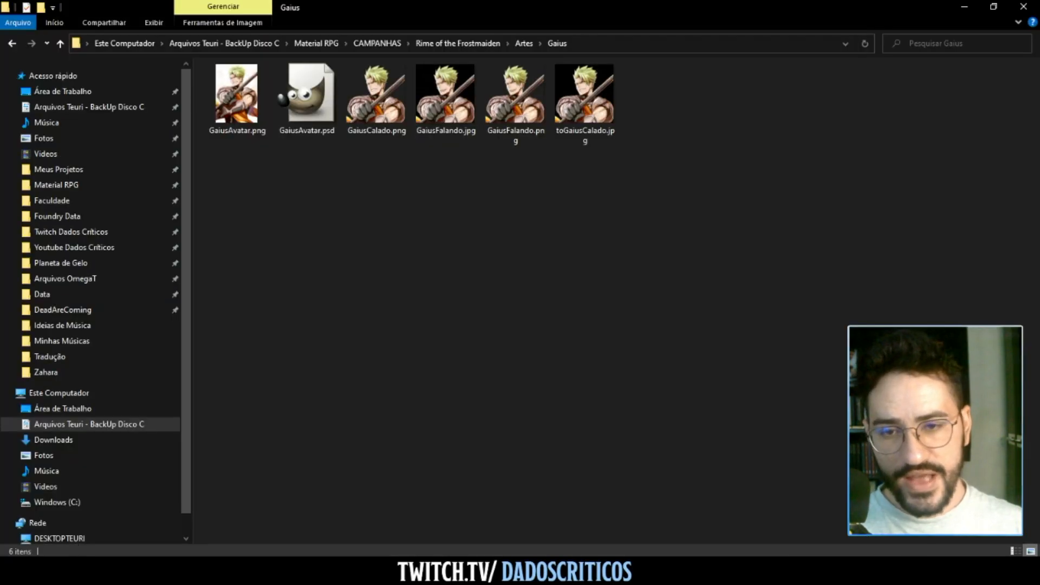
{"action": "left_click", "coordinate": [586, 142]}
{"action": "key", "text": "Return"}
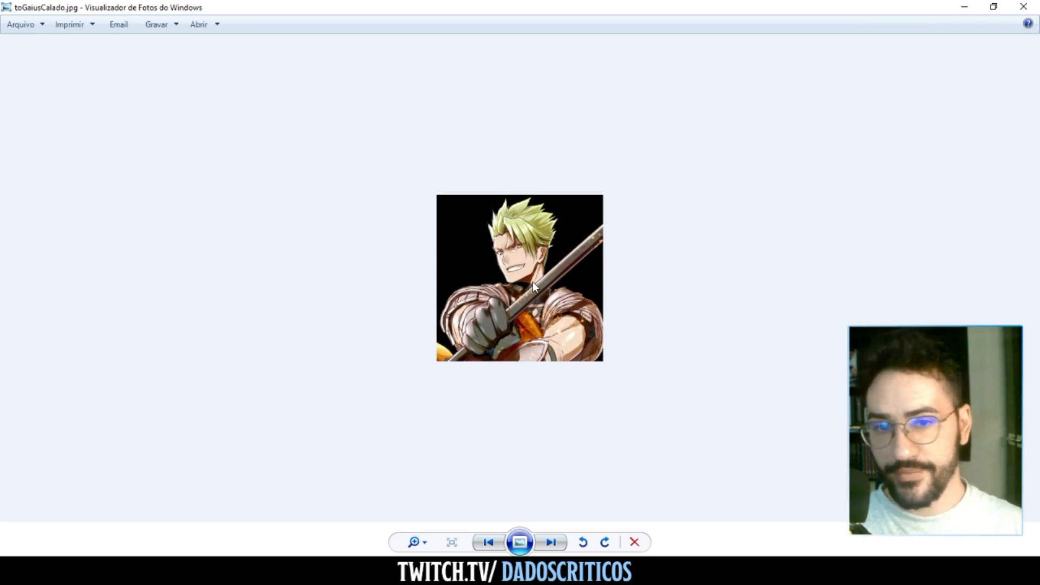
{"action": "left_click", "coordinate": [1023, 6]}
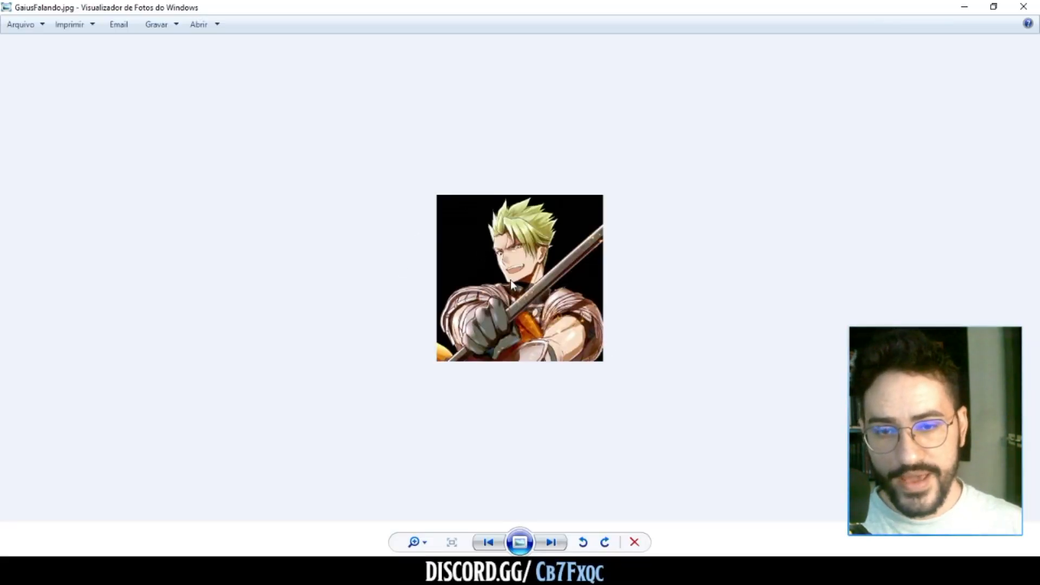
{"action": "left_click", "coordinate": [1025, 8]}
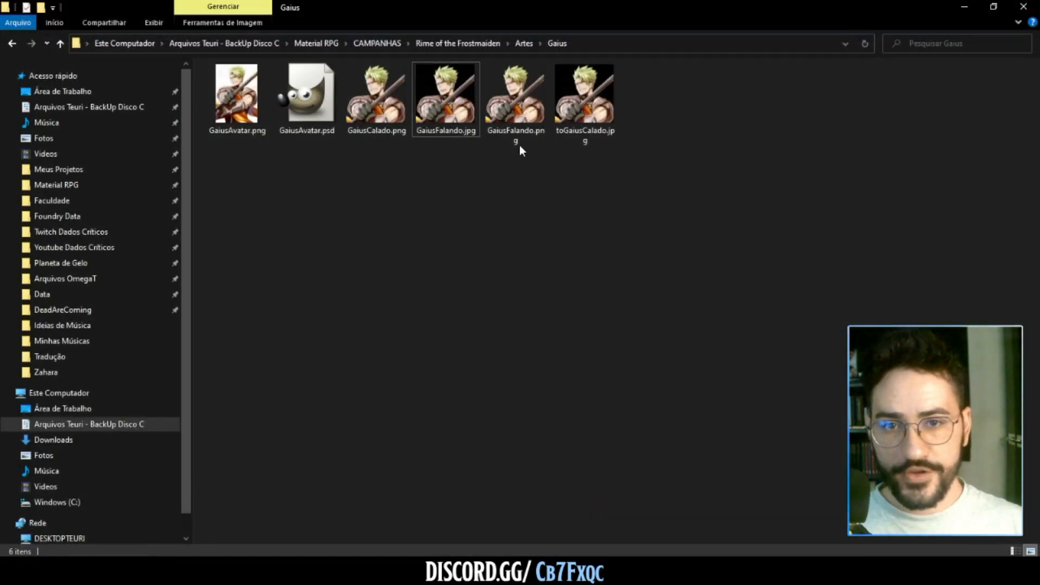
{"action": "left_click_drag", "start_coordinate": [450, 122], "coordinate": [563, 316]}
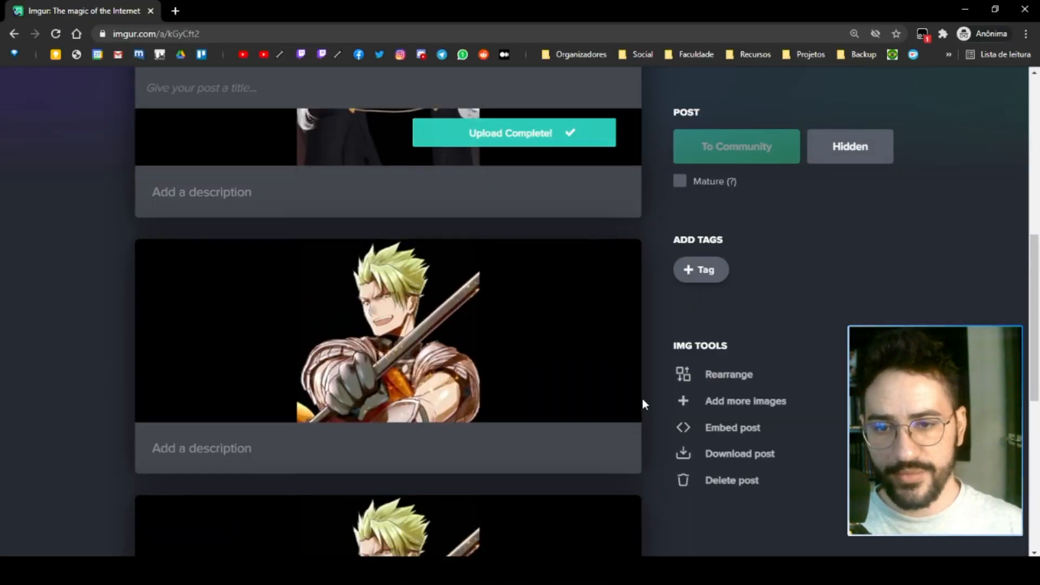
{"action": "right_click", "coordinate": [388, 380]}
{"action": "left_click", "coordinate": [463, 433]}
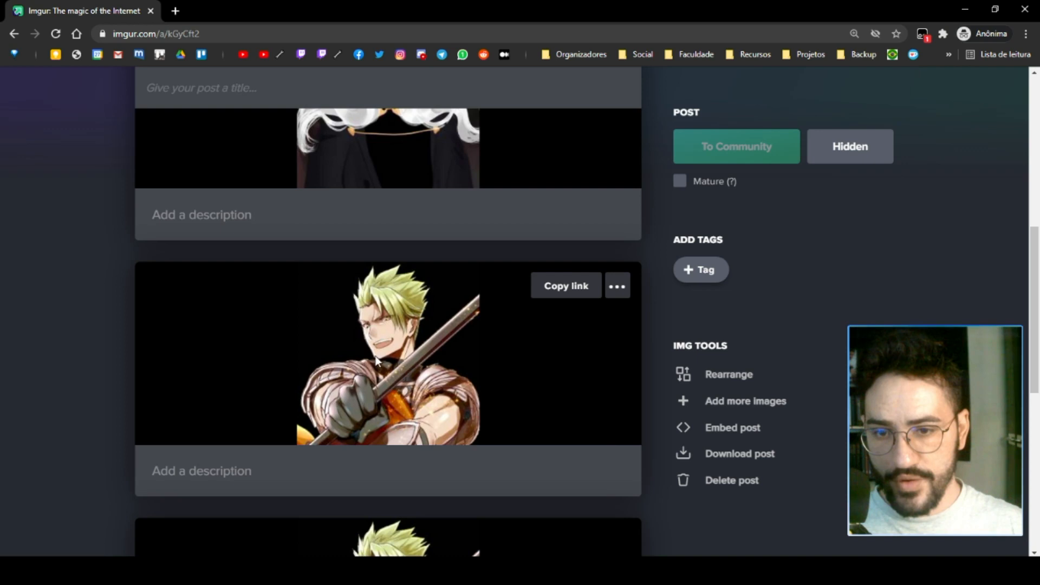
{"action": "right_click", "coordinate": [405, 346]}
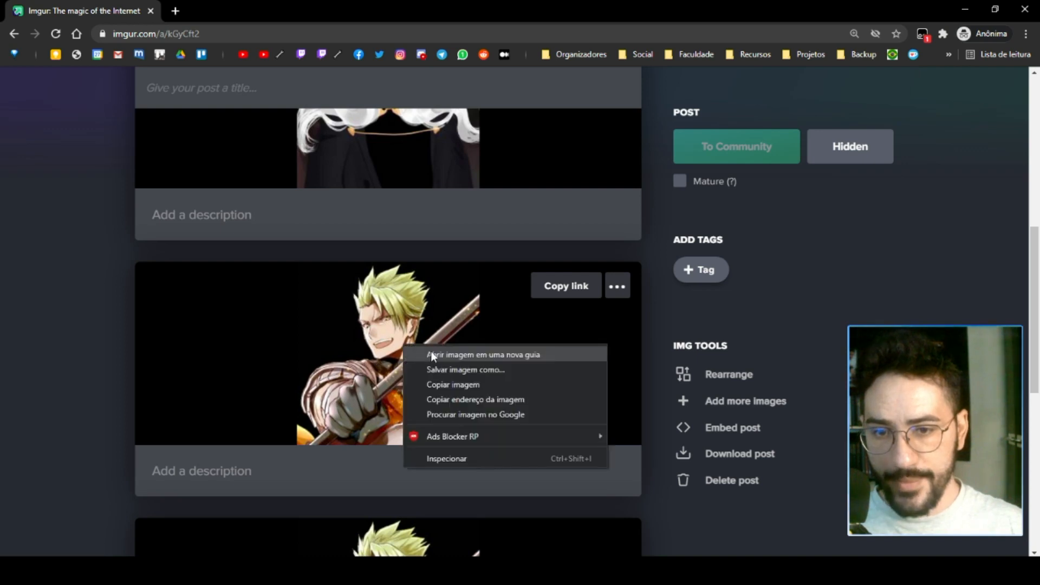
{"action": "left_click", "coordinate": [450, 399]}
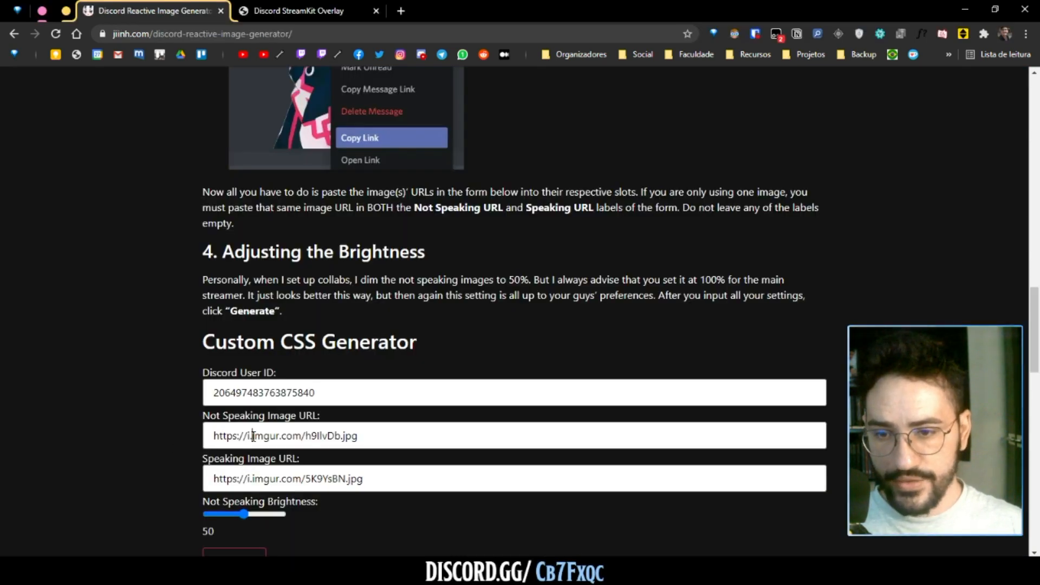
{"action": "left_click", "coordinate": [279, 476]}
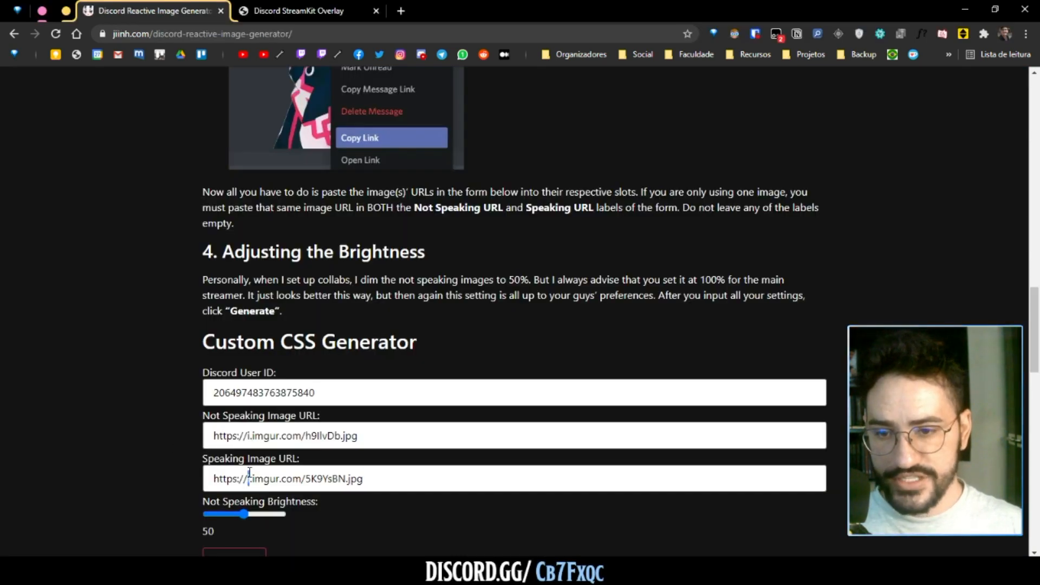
{"action": "key", "text": "ctrl+a"}
{"action": "type", "text": "https://i.imgur.com/ECoV7Lh.jpg"}
Generate the custom CSS for the Gaius images and copy the whole code block
{"action": "scroll", "coordinate": [272, 379], "scroll_direction": "down", "scroll_amount": 5}
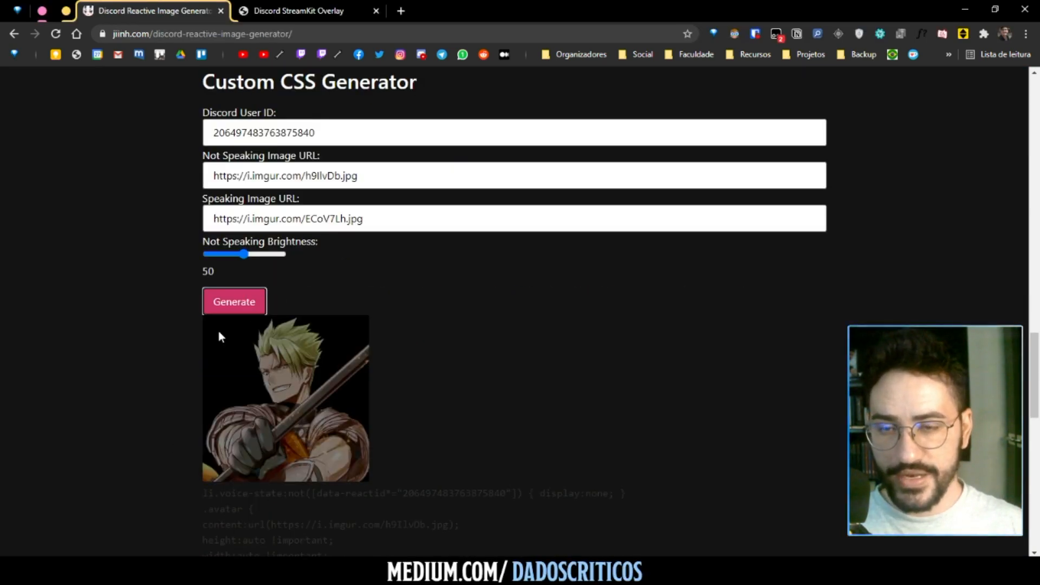
{"action": "left_click_drag", "start_coordinate": [202, 492], "coordinate": [612, 323]}
{"action": "scroll", "coordinate": [446, 440], "scroll_direction": "down", "scroll_amount": 10}
Switch to OBS and replace the DiscordPessoasFalando source's custom CSS with the code generated for the Gaius images
{"action": "double_click", "coordinate": [282, 417]}
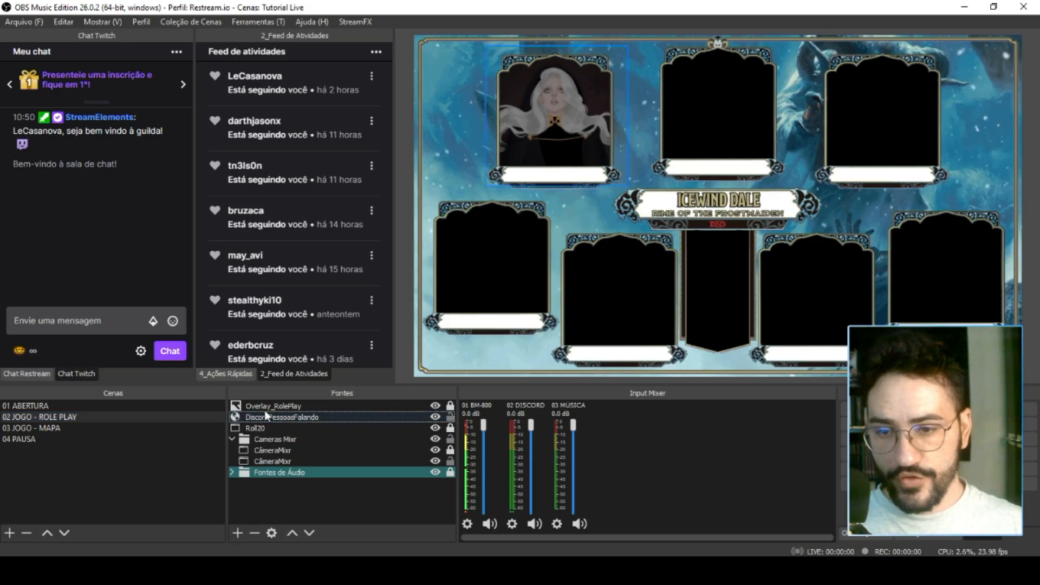
{"action": "left_click", "coordinate": [441, 427]}
{"action": "key", "text": "ctrl+a"}
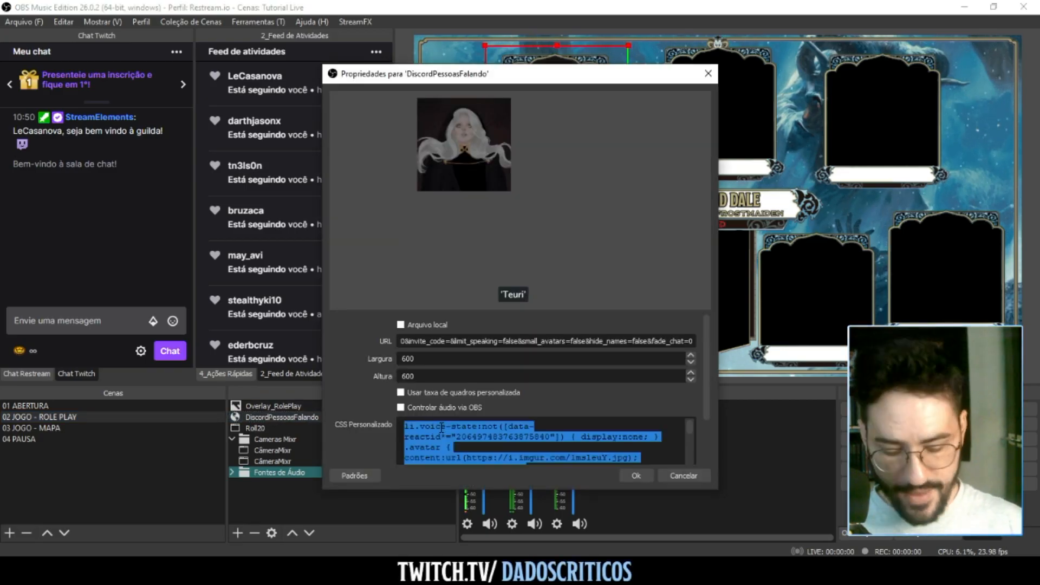
{"action": "type", "text": "div.user{ position: absolute; left:40%; bottom:5%; }  body { background-color: rgba(0, 0, 0, 0); margin: 0px auto; overflow: hidden; }"}
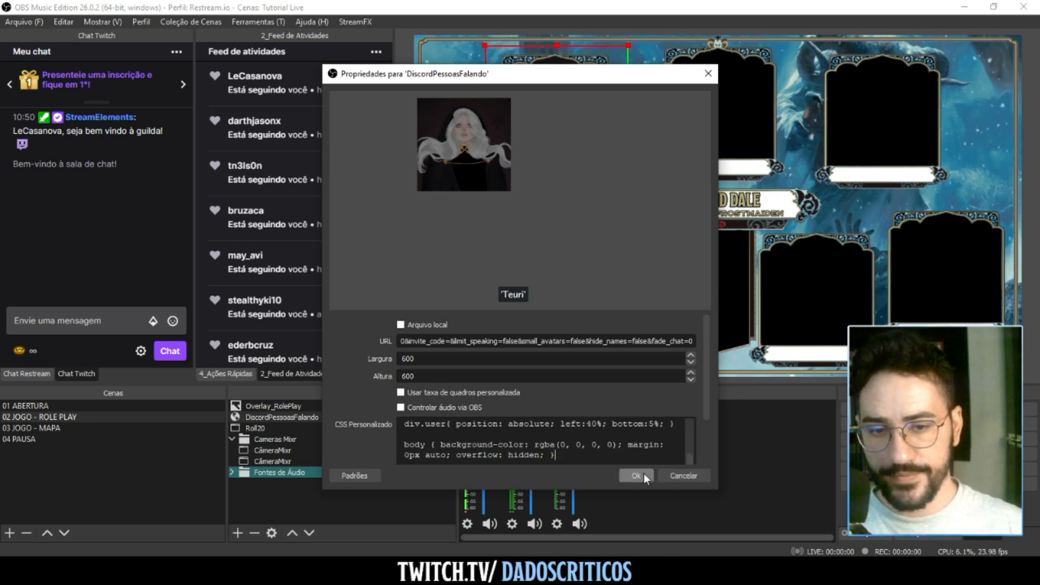
{"action": "left_click", "coordinate": [644, 474]}
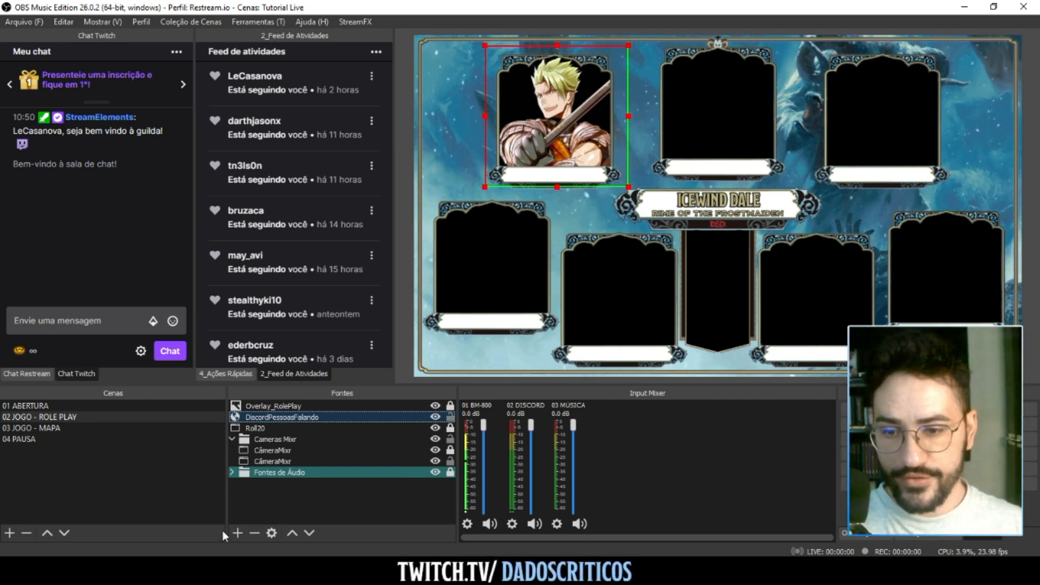
{"action": "left_click", "coordinate": [298, 493]}
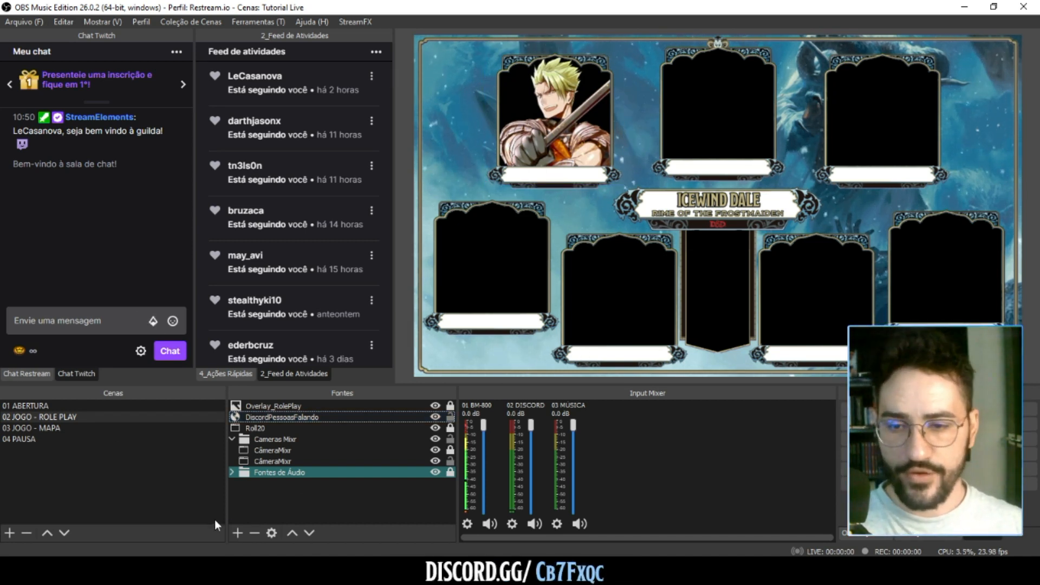
{"action": "left_click", "coordinate": [234, 530]}
{"action": "left_click", "coordinate": [239, 480]}
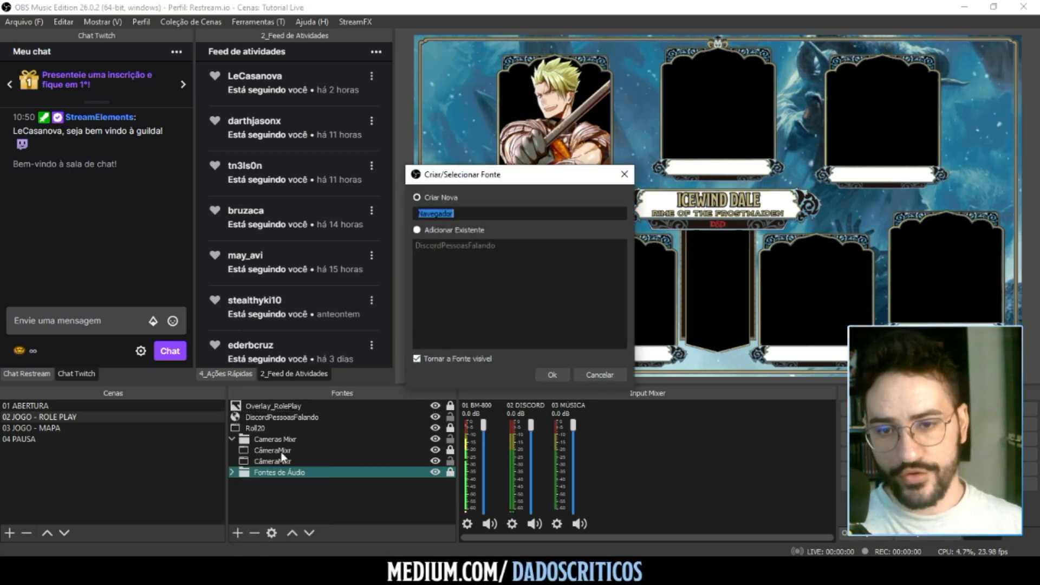
{"action": "type", "text": "I"}
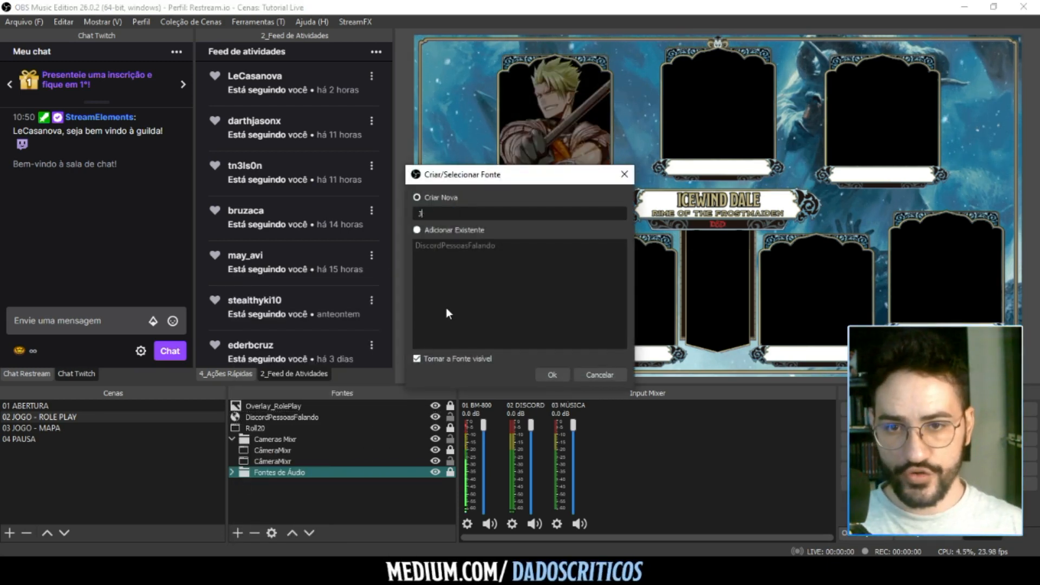
{"action": "type", "text": "ogador Tal"}
{"action": "key", "text": "Return"}
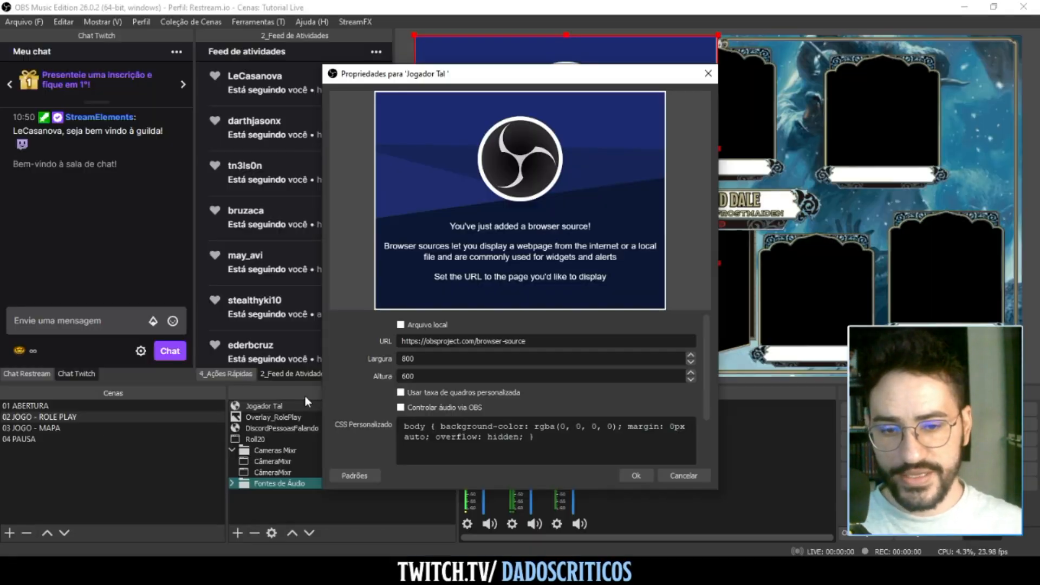
{"action": "double_click", "coordinate": [409, 376]}
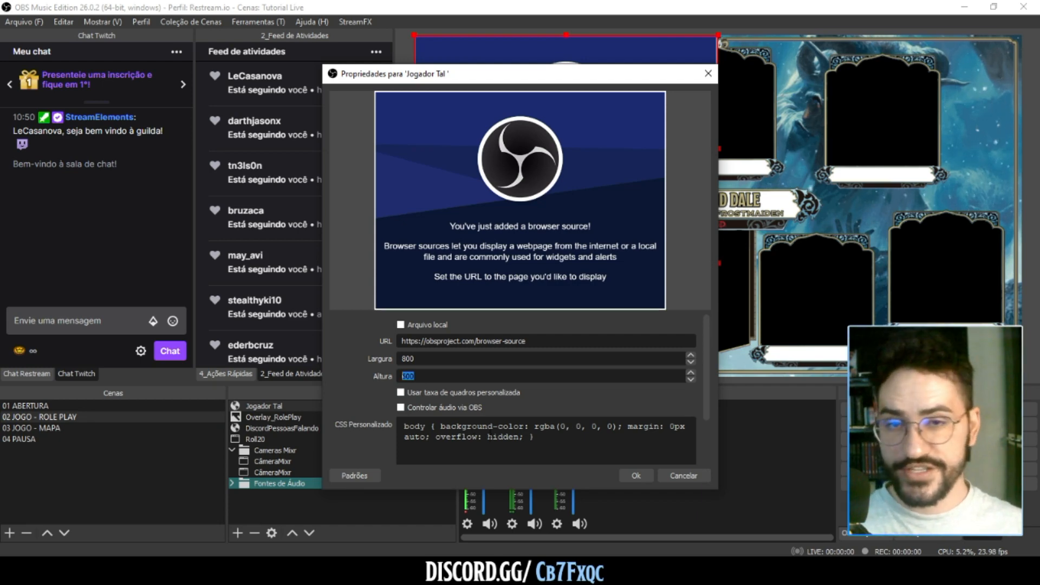
{"action": "left_click", "coordinate": [542, 450]}
{"action": "key", "text": "ctrl+a"}
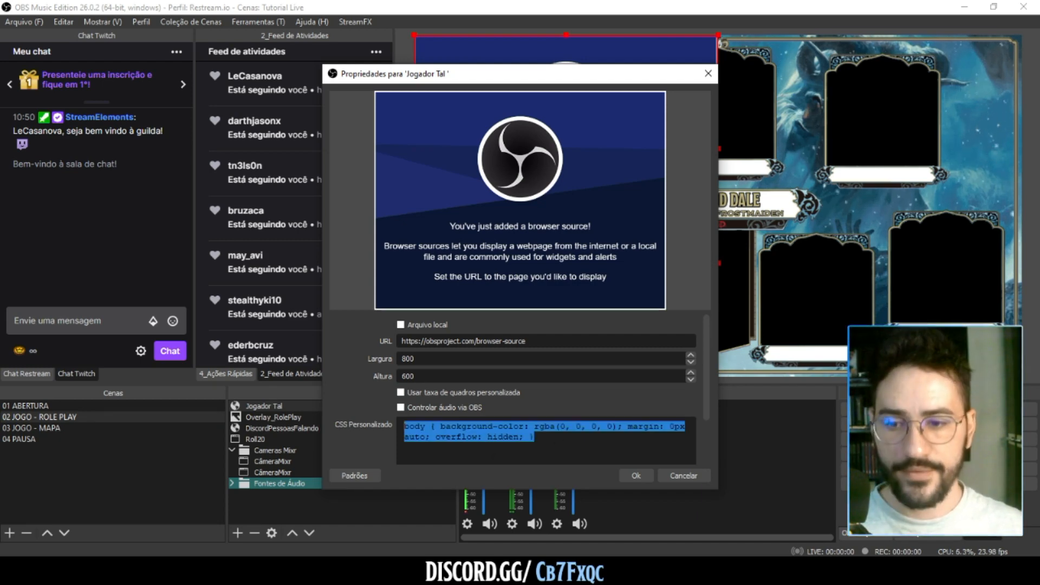
{"action": "left_click", "coordinate": [271, 533]}
Return to the Discord Reactive Image Generator and examine the generated CSS, including its user ID rule and the two image URLs
{"action": "left_click", "coordinate": [112, 11]}
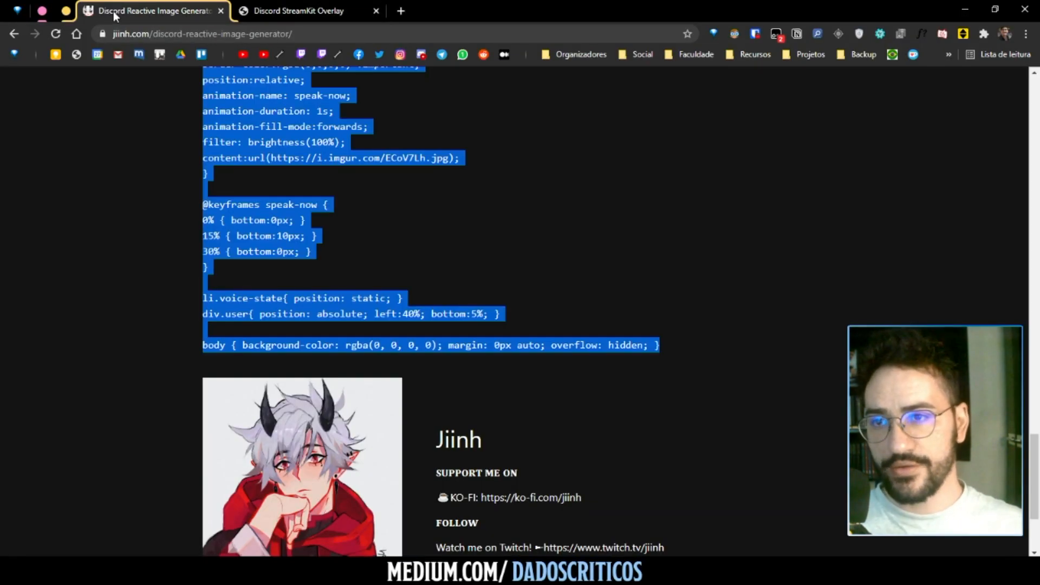
{"action": "scroll", "coordinate": [499, 314], "scroll_direction": "up", "scroll_amount": 3}
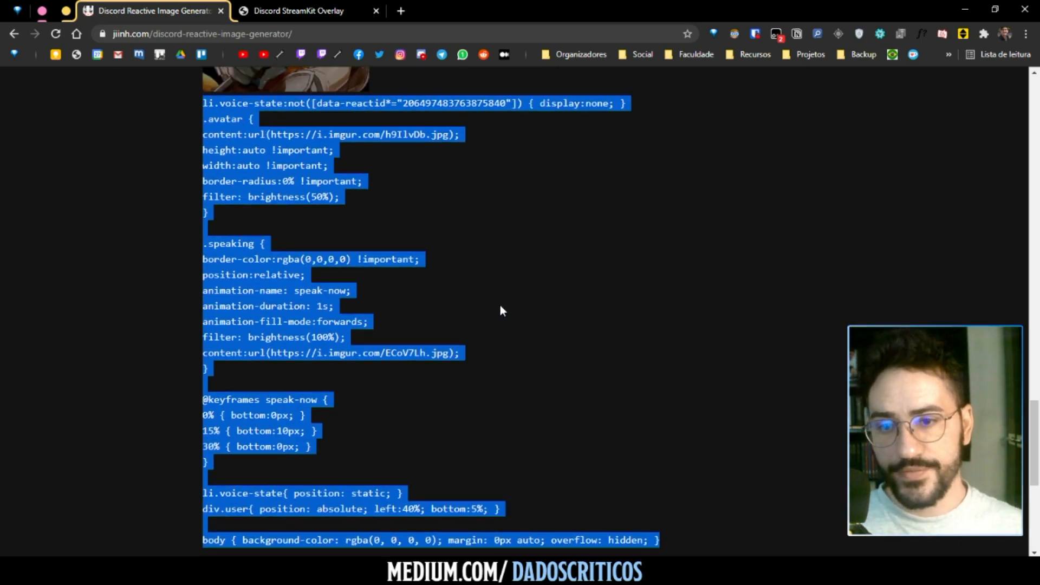
{"action": "scroll", "coordinate": [500, 304], "scroll_direction": "up", "scroll_amount": 2}
{"action": "left_click", "coordinate": [200, 235]}
{"action": "left_click_drag", "start_coordinate": [200, 234], "coordinate": [660, 347]}
{"action": "scroll", "coordinate": [559, 302], "scroll_direction": "down", "scroll_amount": 5}
{"action": "scroll", "coordinate": [249, 231], "scroll_direction": "up", "scroll_amount": 5}
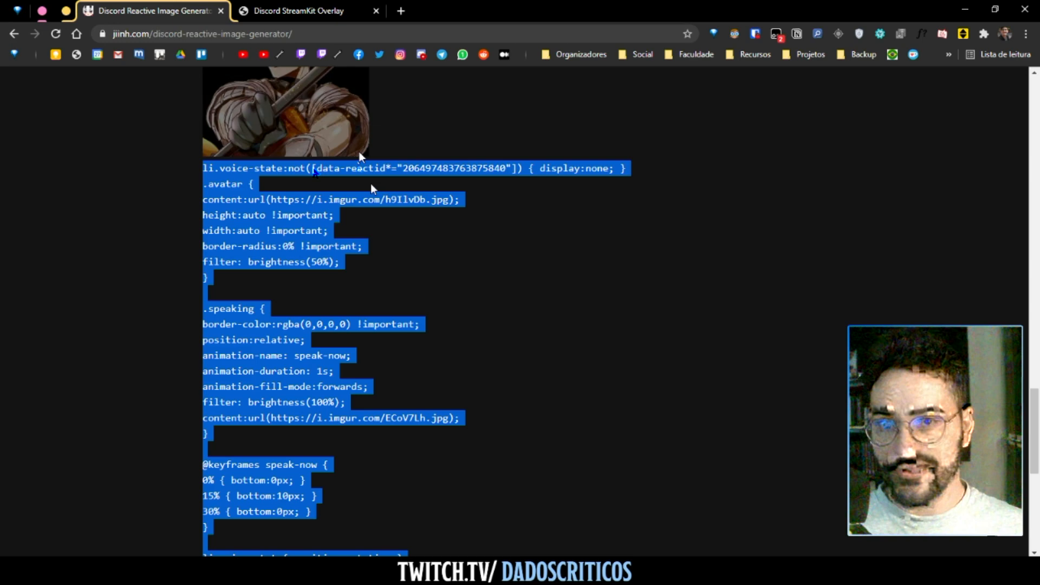
{"action": "scroll", "coordinate": [473, 320], "scroll_direction": "up", "scroll_amount": 1}
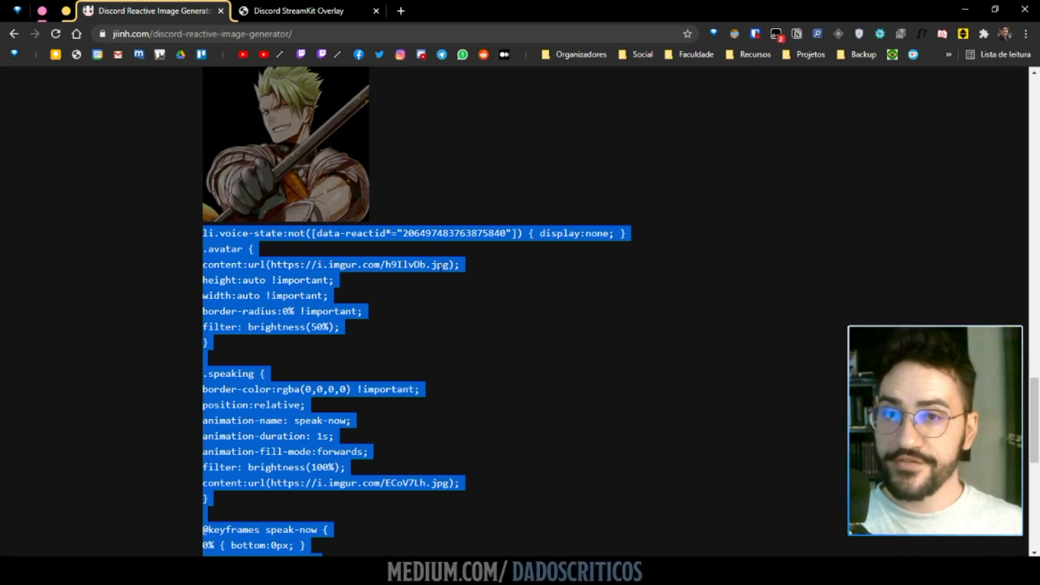
{"action": "scroll", "coordinate": [320, 381], "scroll_direction": "down", "scroll_amount": 2}
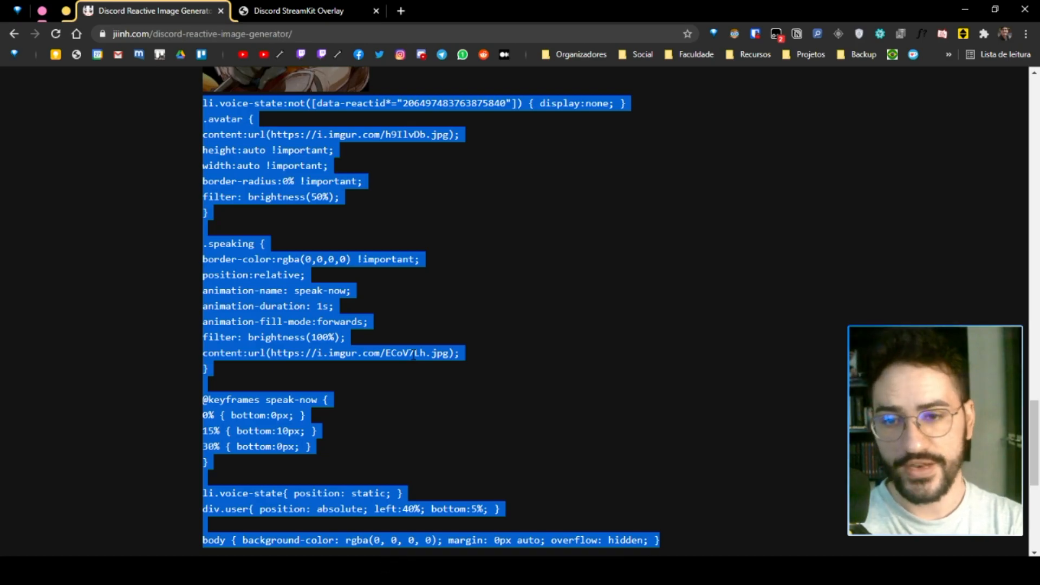
Switch to OBS, create a source group named FontesDiscord, and place it below Overlay_RolePlay with DiscordPessoasFalando inside
{"action": "key", "text": "alt+Tab"}
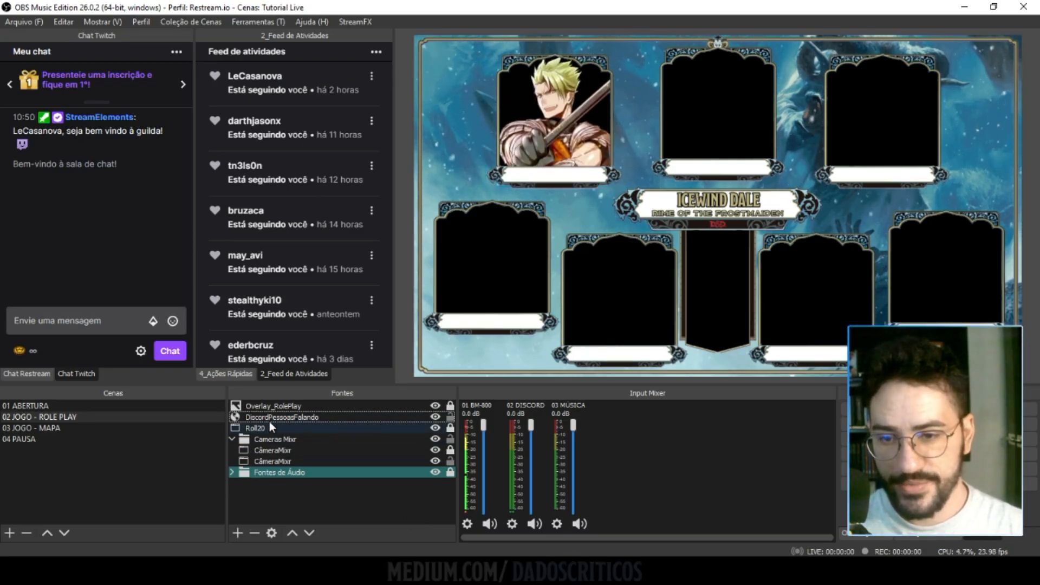
{"action": "left_click", "coordinate": [237, 533]}
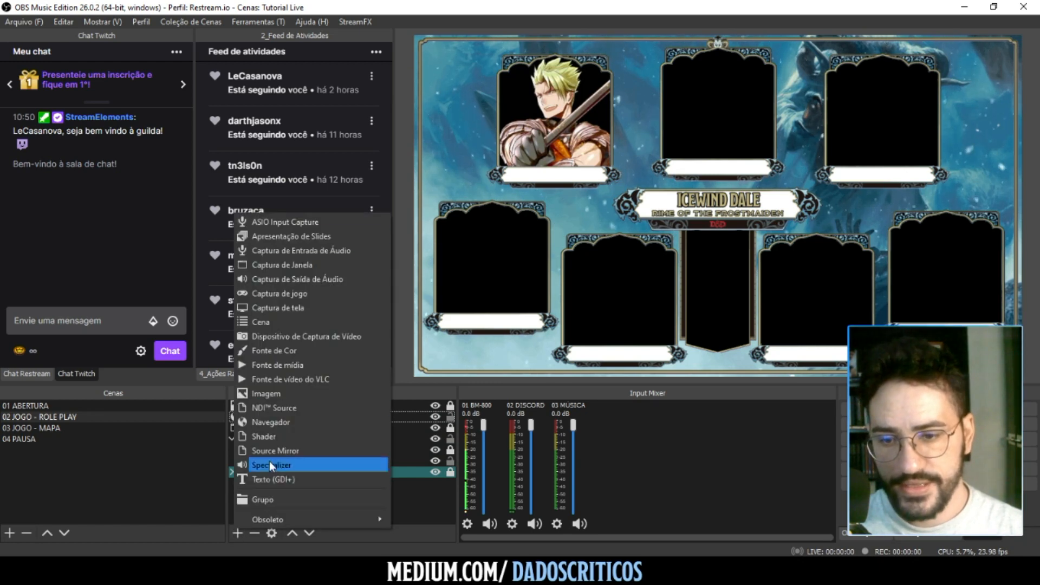
{"action": "left_click", "coordinate": [261, 502]}
{"action": "type", "text": "F"}
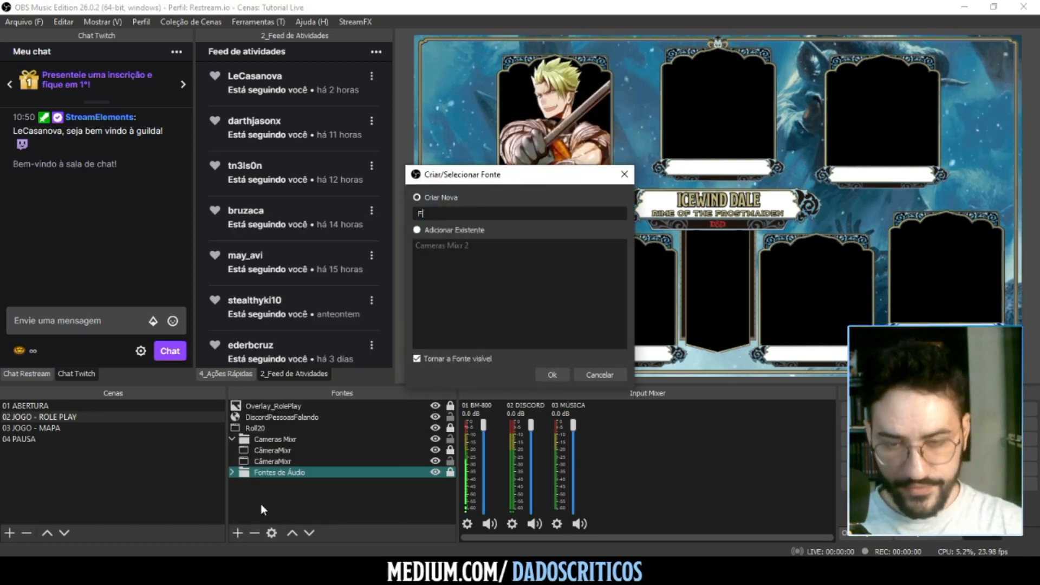
{"action": "type", "text": "ontesDiscord"}
{"action": "key", "text": "Return"}
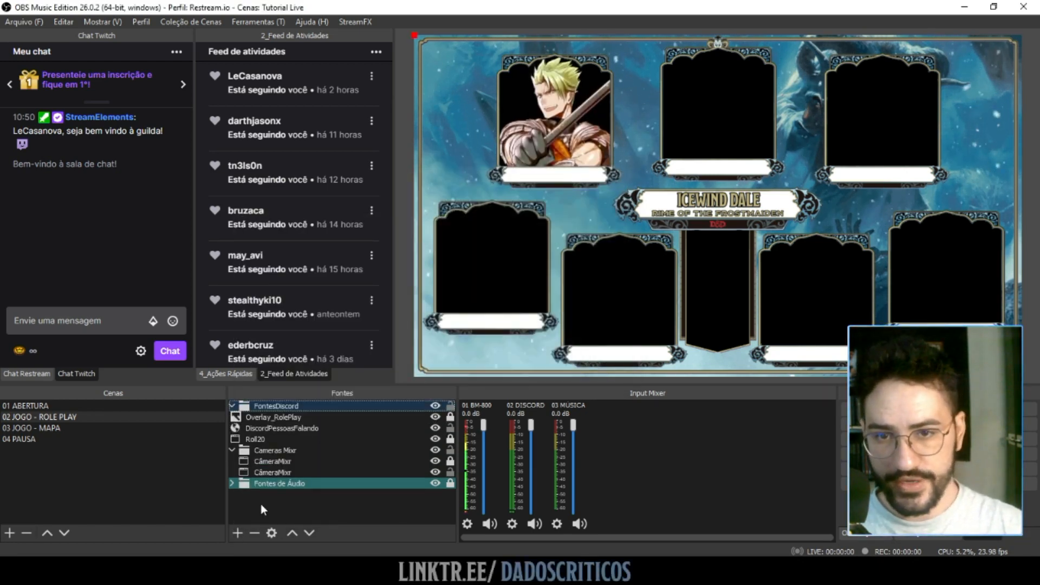
{"action": "mouse_move", "coordinate": [254, 428]}
{"action": "left_mouse_down"}
{"action": "mouse_move", "coordinate": [271, 413]}
{"action": "mouse_move", "coordinate": [264, 403]}
{"action": "mouse_move", "coordinate": [264, 431]}
{"action": "left_mouse_up"}
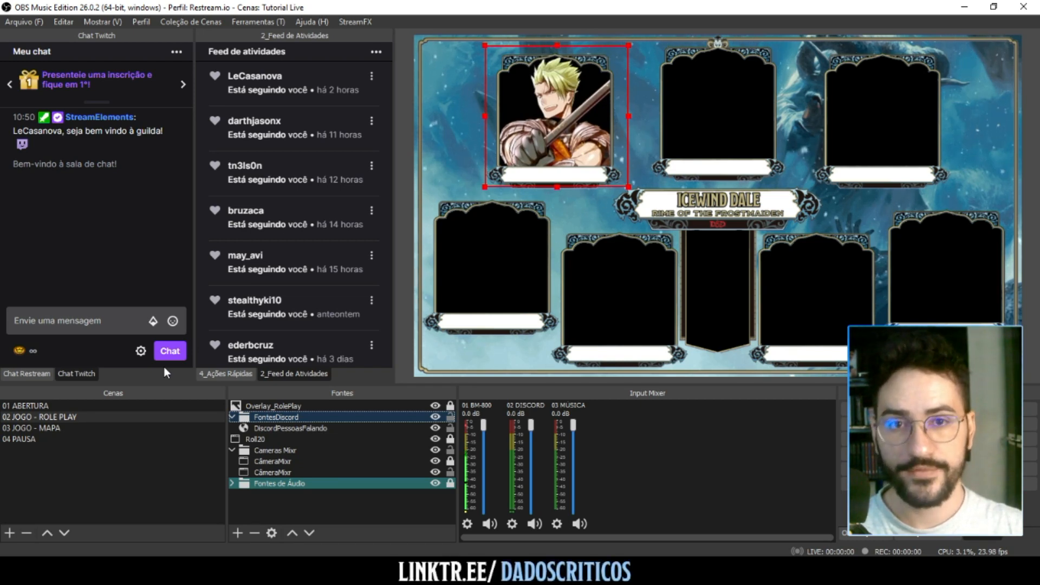
Open RollAdvantage's Token Stamp 2 in the browser and load GaiusCalado.png from the Gaius folder into its workspace
{"action": "left_click", "coordinate": [205, 512]}
{"action": "left_click", "coordinate": [41, 10]}
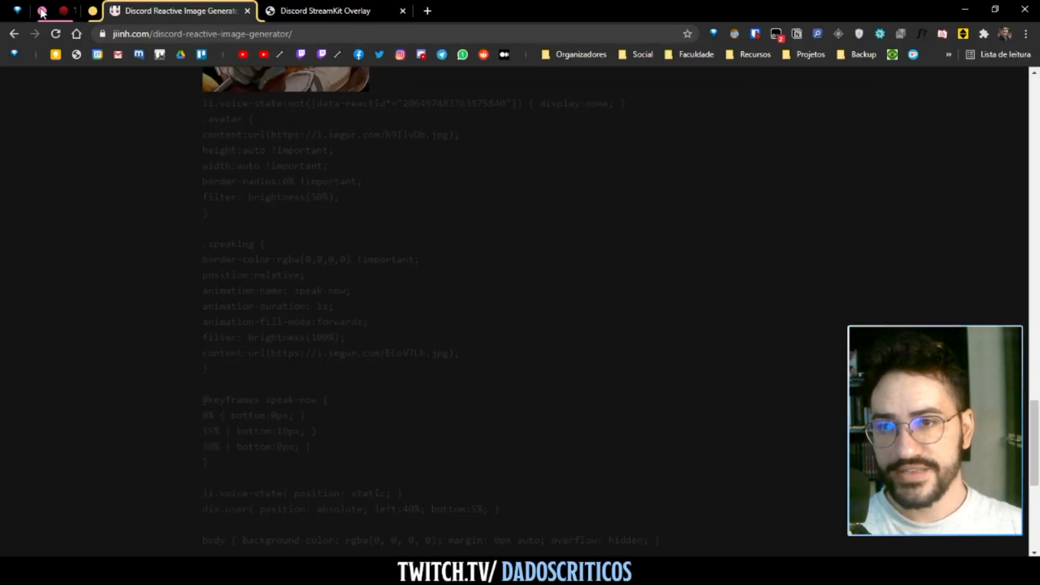
{"action": "left_click", "coordinate": [83, 13]}
{"action": "scroll", "coordinate": [213, 352], "scroll_direction": "down", "scroll_amount": 1}
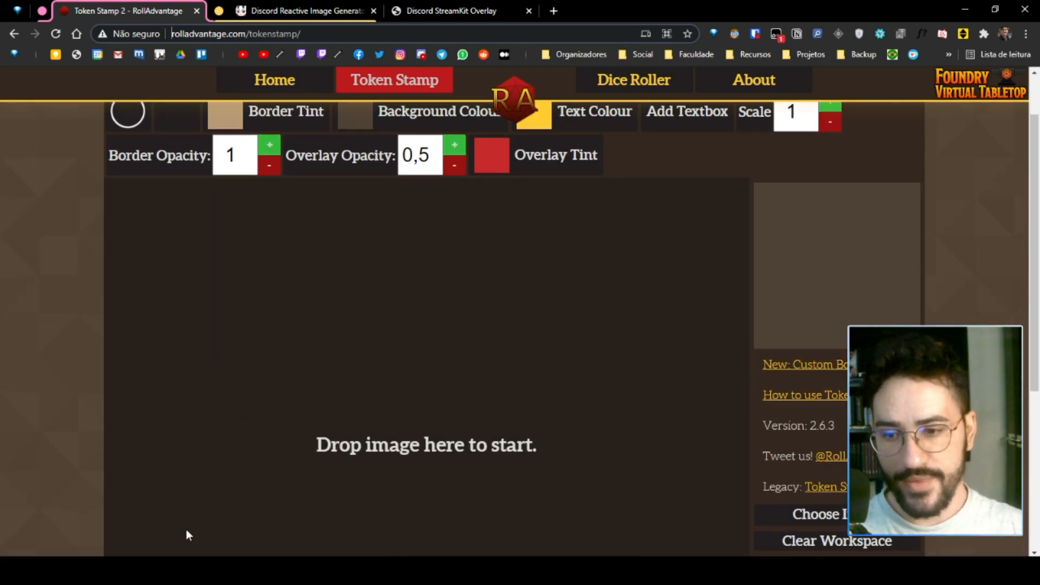
{"action": "key", "text": "alt+Tab"}
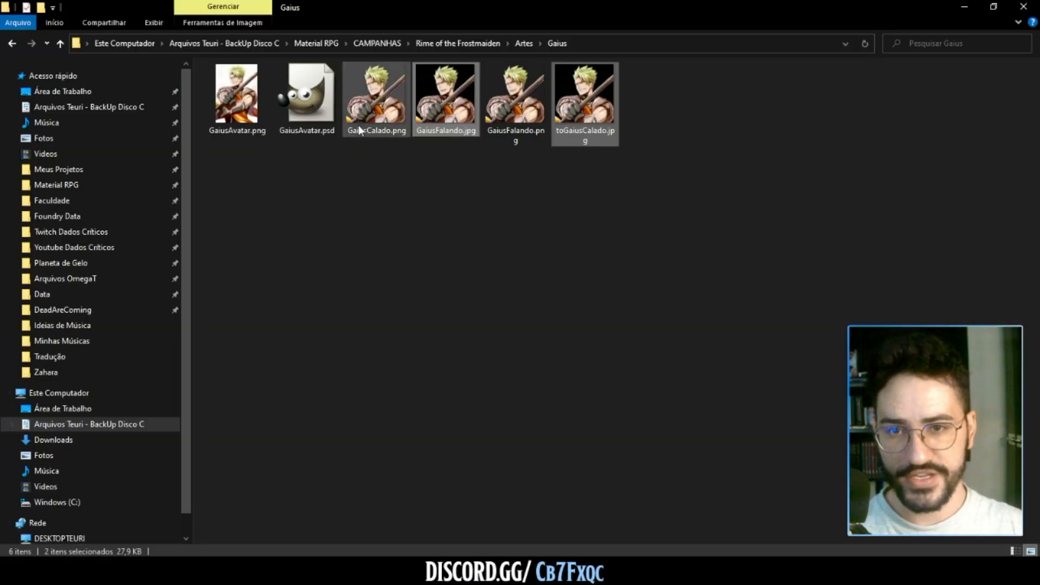
{"action": "left_click_drag", "start_coordinate": [359, 130], "coordinate": [116, 236]}
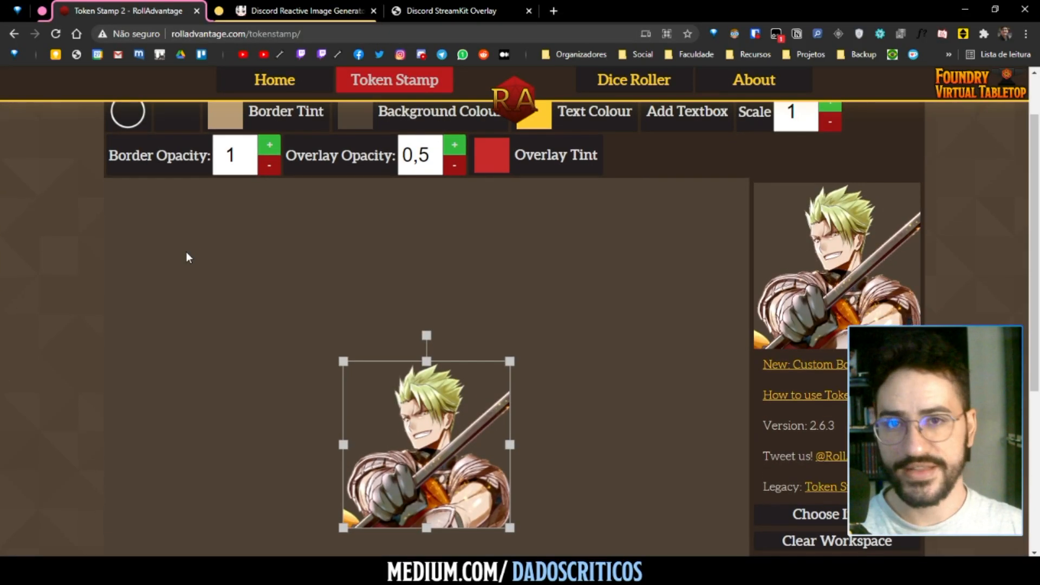
{"action": "scroll", "coordinate": [462, 366], "scroll_direction": "down", "scroll_amount": 5}
{"action": "scroll", "coordinate": [454, 366], "scroll_direction": "up", "scroll_amount": 4}
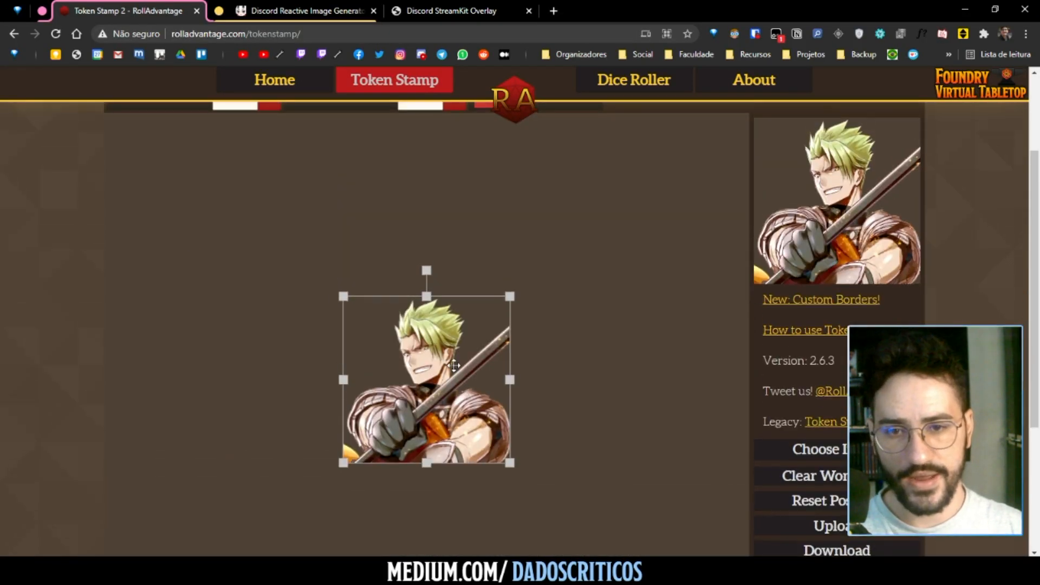
Set the token's background colour to black in Token Stamp
{"action": "scroll", "coordinate": [212, 223], "scroll_direction": "up", "scroll_amount": 1}
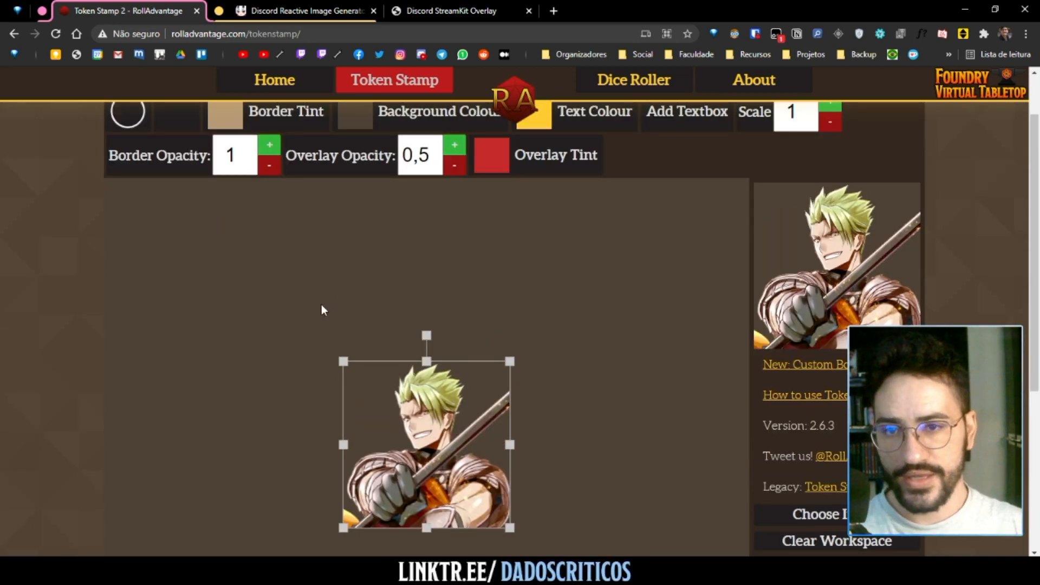
{"action": "scroll", "coordinate": [325, 306], "scroll_direction": "up", "scroll_amount": 1}
{"action": "mouse_move", "coordinate": [393, 190]}
{"action": "left_click_drag", "start_coordinate": [393, 212], "coordinate": [564, 323]}
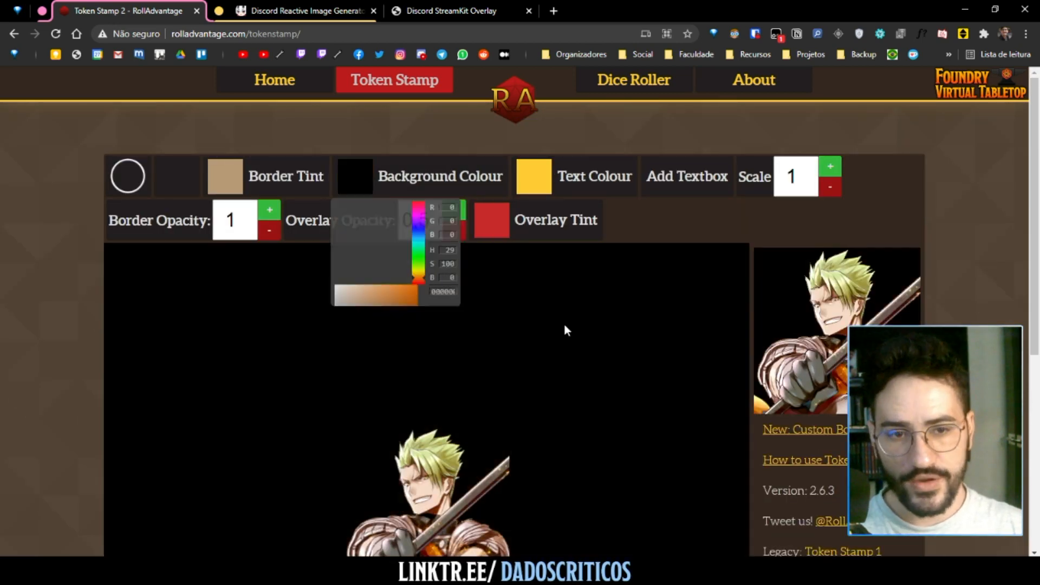
{"action": "scroll", "coordinate": [495, 220], "scroll_direction": "down", "scroll_amount": 1}
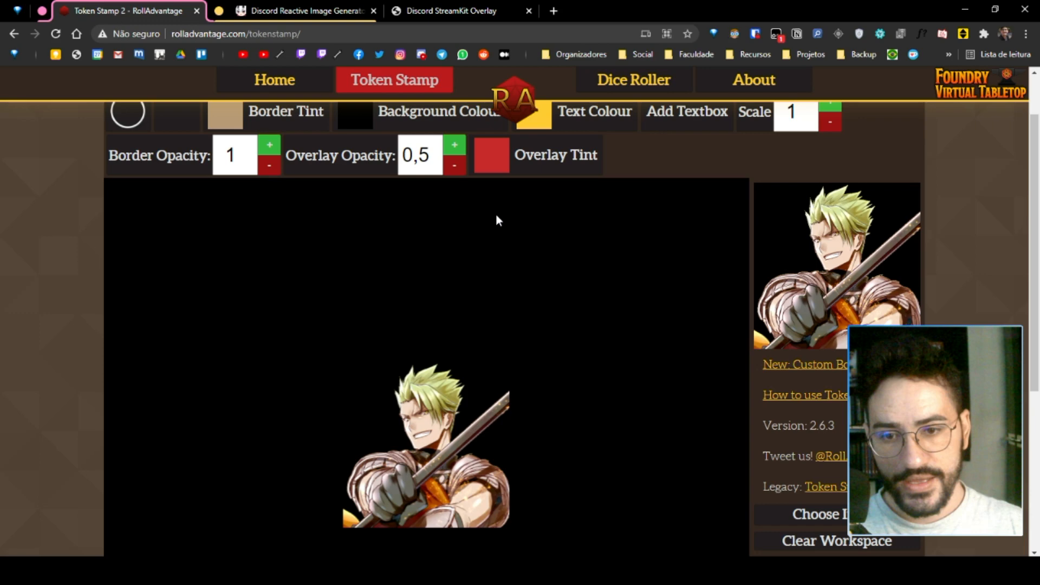
Upload the black-background portrait from Token Stamp to Imgur, view its image page, and switch to OBS
{"action": "scroll", "coordinate": [499, 220], "scroll_direction": "down", "scroll_amount": 3}
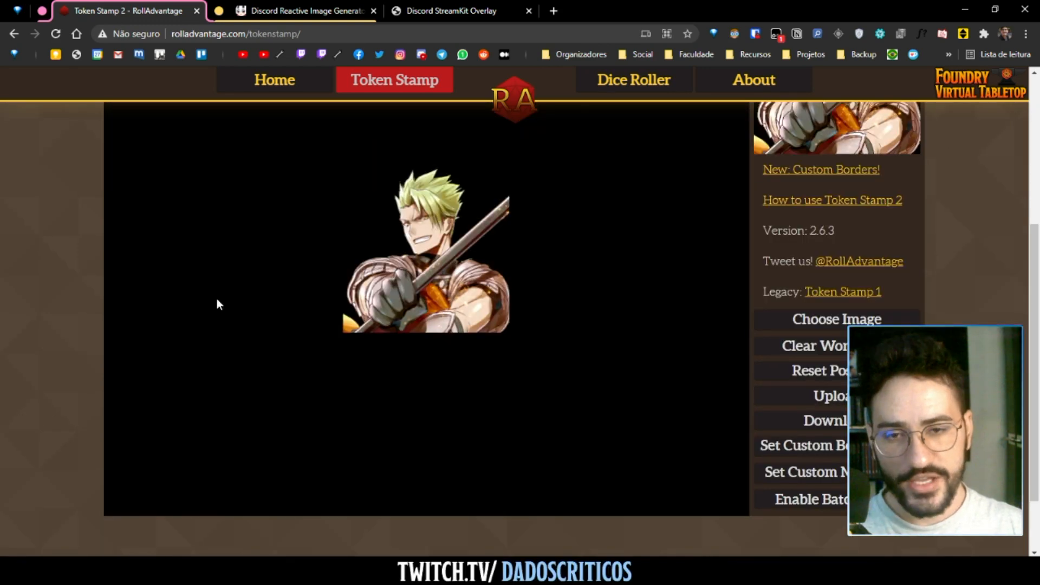
{"action": "scroll", "coordinate": [217, 304], "scroll_direction": "up", "scroll_amount": 1}
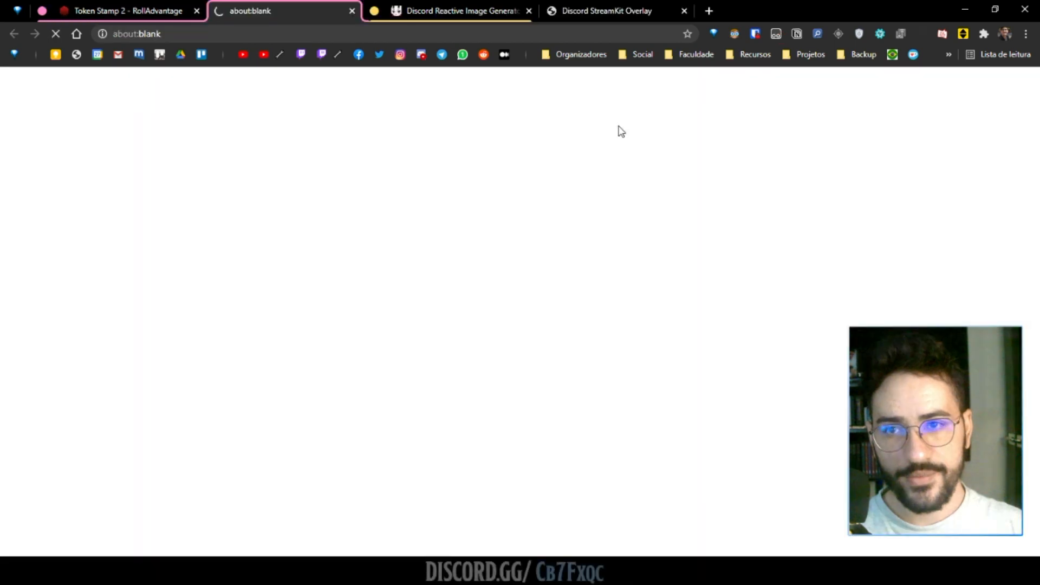
{"action": "key", "text": "ctrl+shift+Tab"}
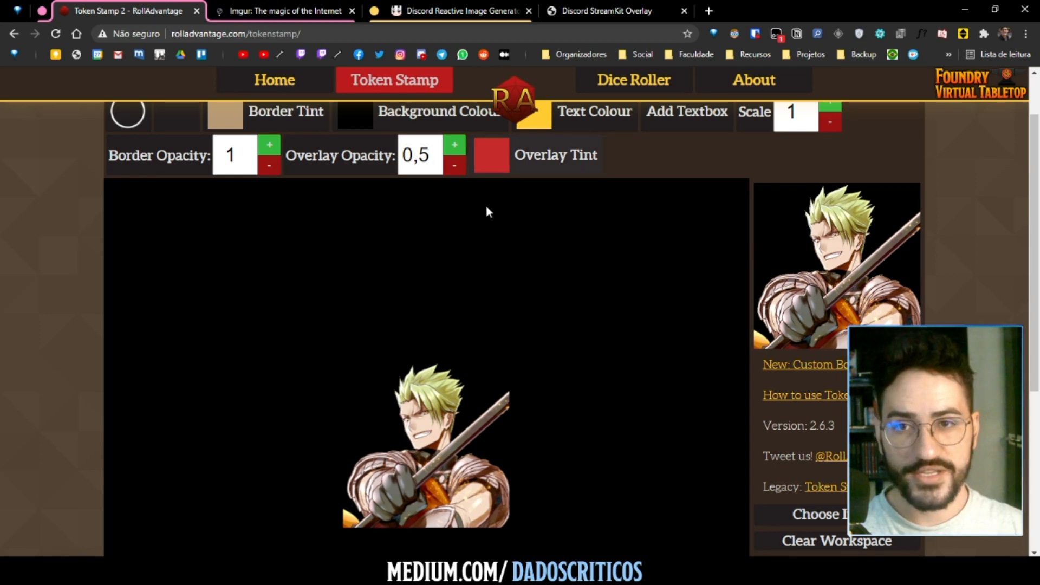
{"action": "key", "text": "ctrl+Tab"}
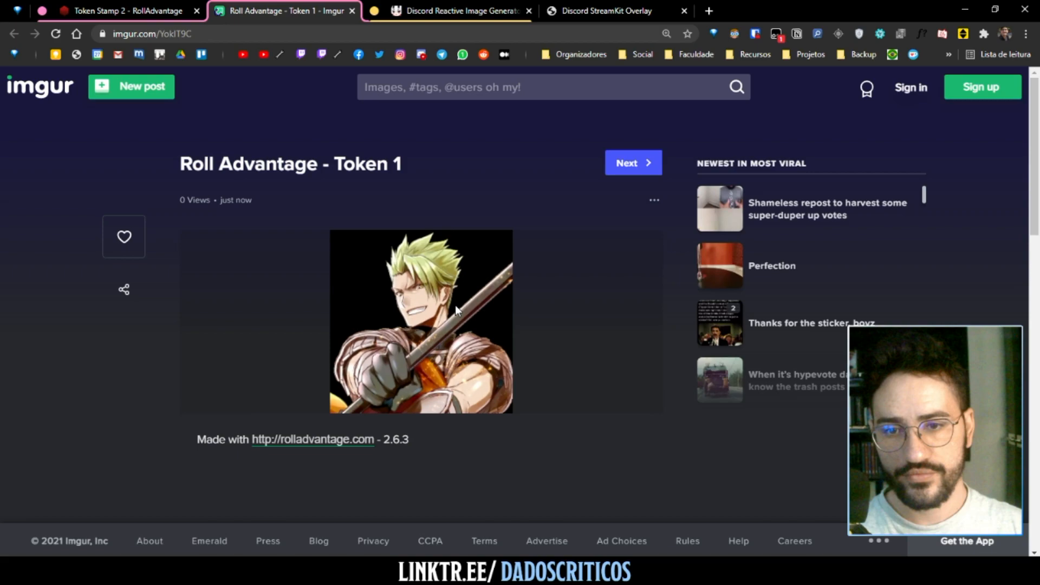
{"action": "key", "text": "alt+Tab"}
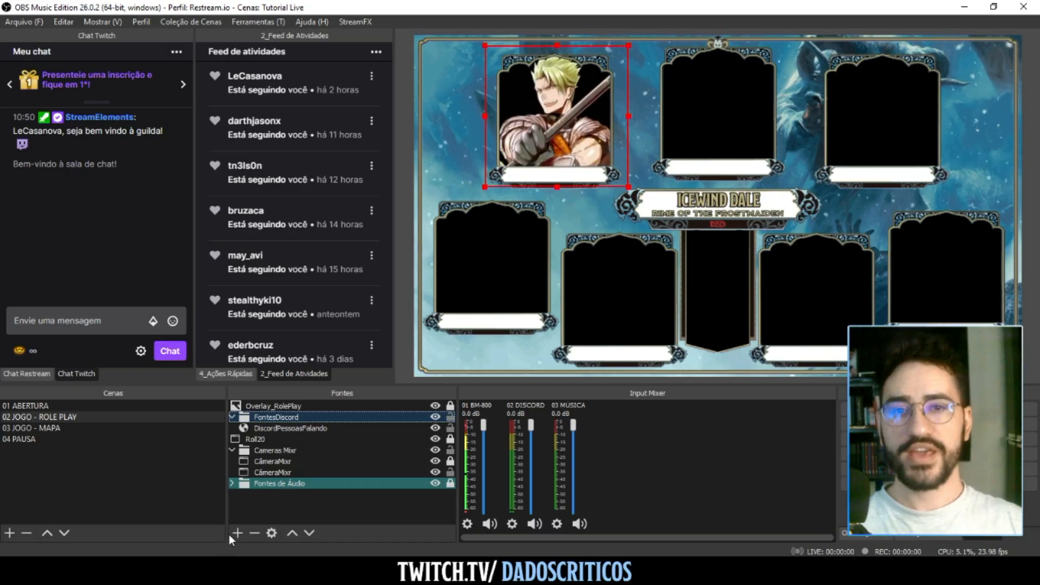